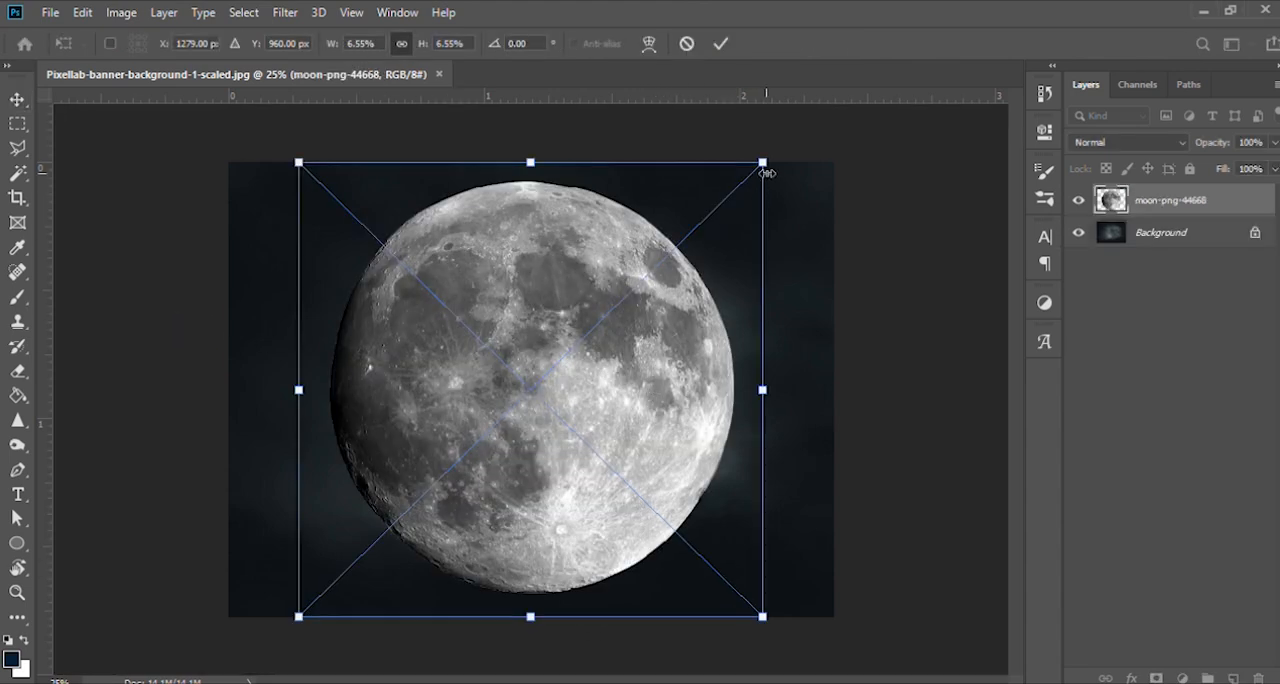
# - Scale the placed moon image down to about 3.3% and position it in the upper middle of the canvas
pyautogui.moveTo(763, 163); pyautogui.dragTo(706, 340)
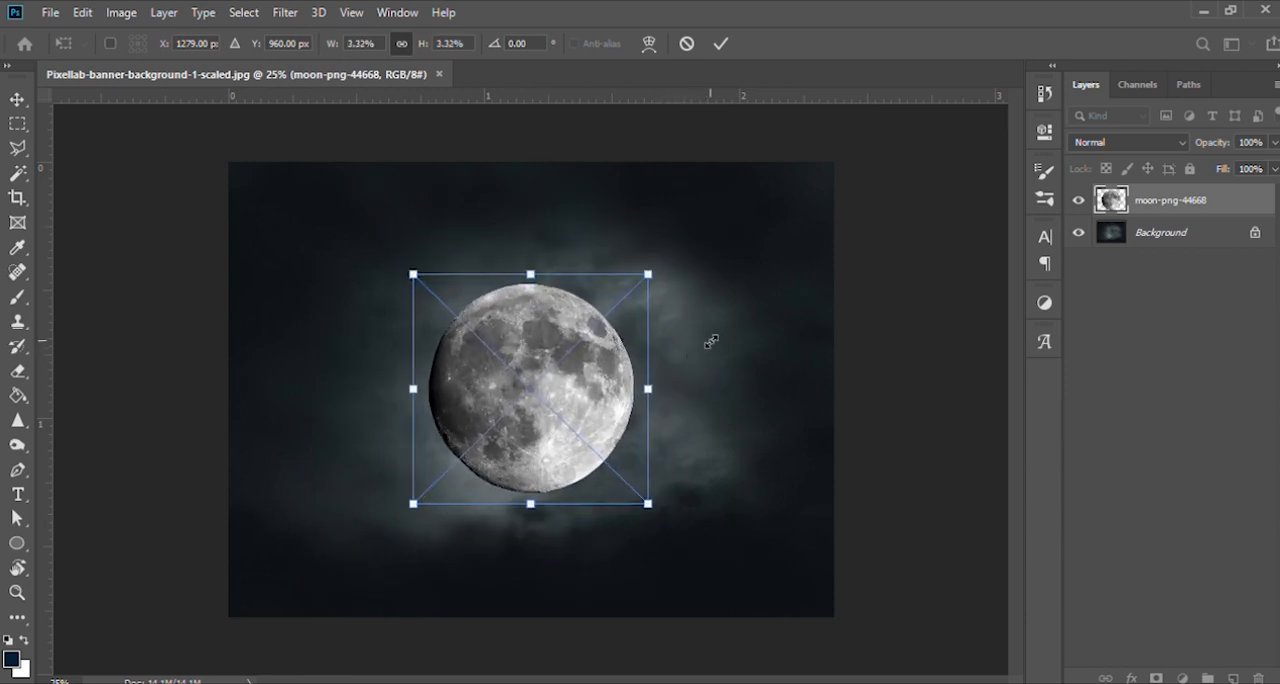
pyautogui.moveTo(560, 374); pyautogui.dragTo(543, 294)
pyautogui.press('Return')
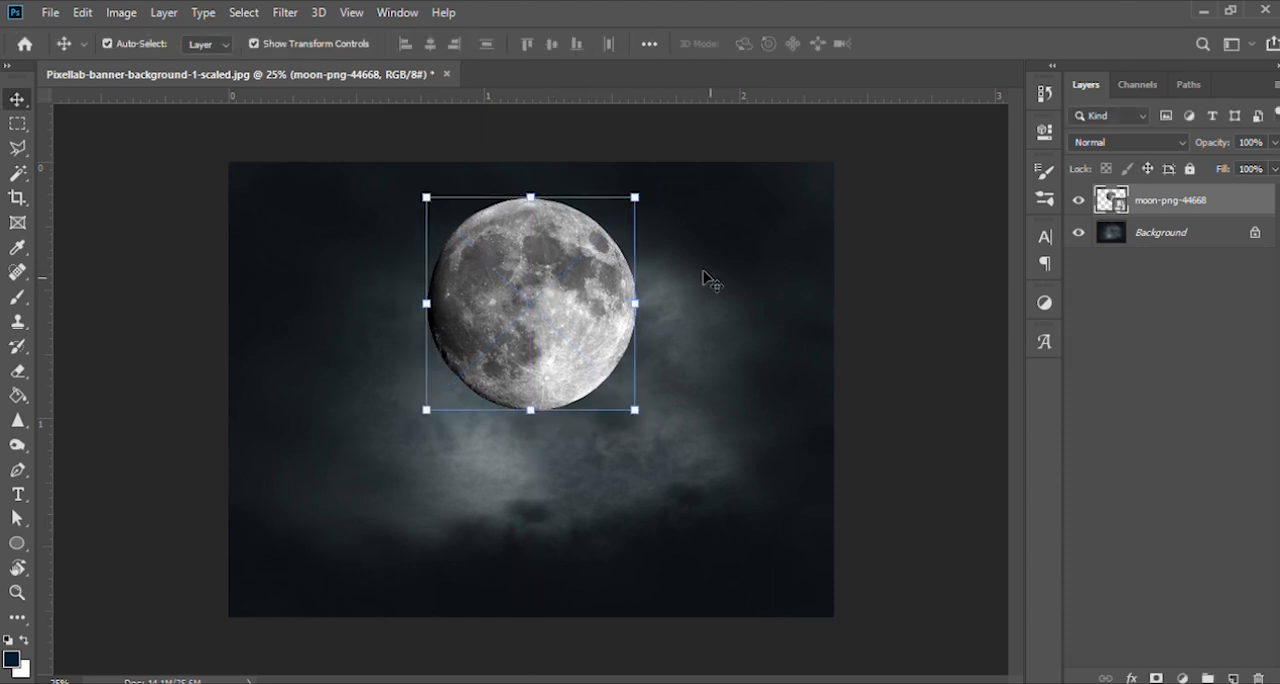
pyautogui.click(718, 279)
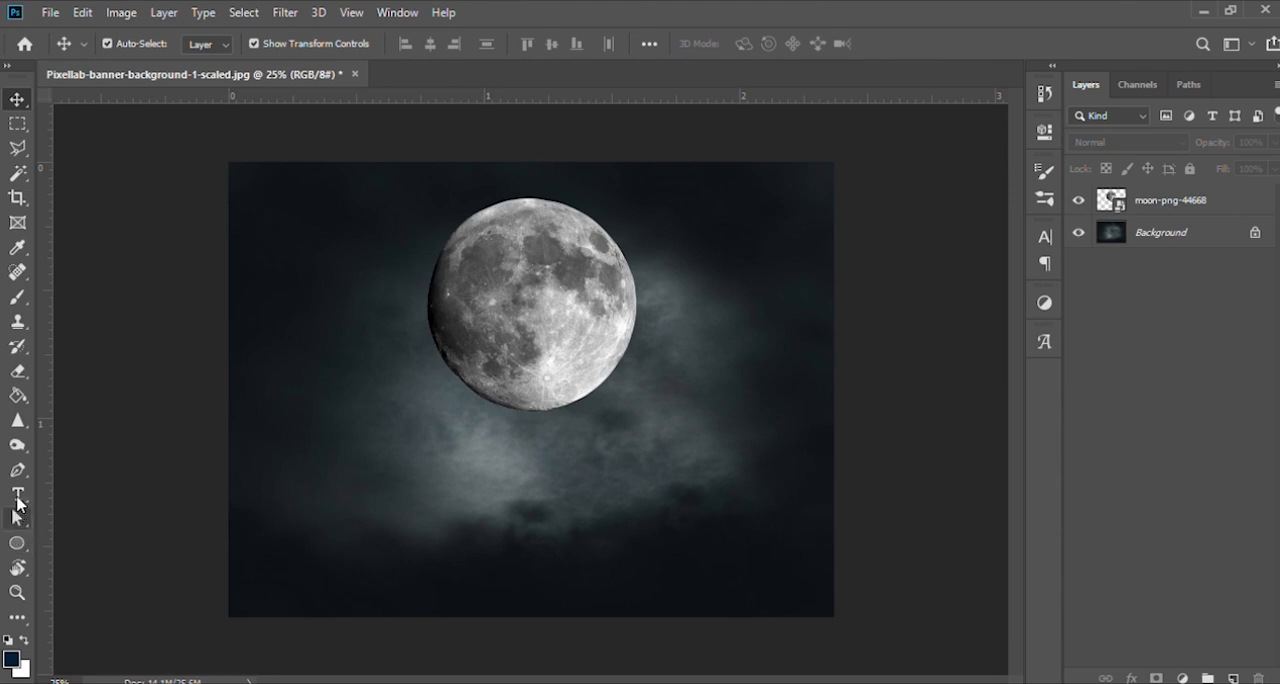
# - Draw a white-filled circle about 628 px in diameter and place it below and to the left of the moon
pyautogui.click(16, 541)
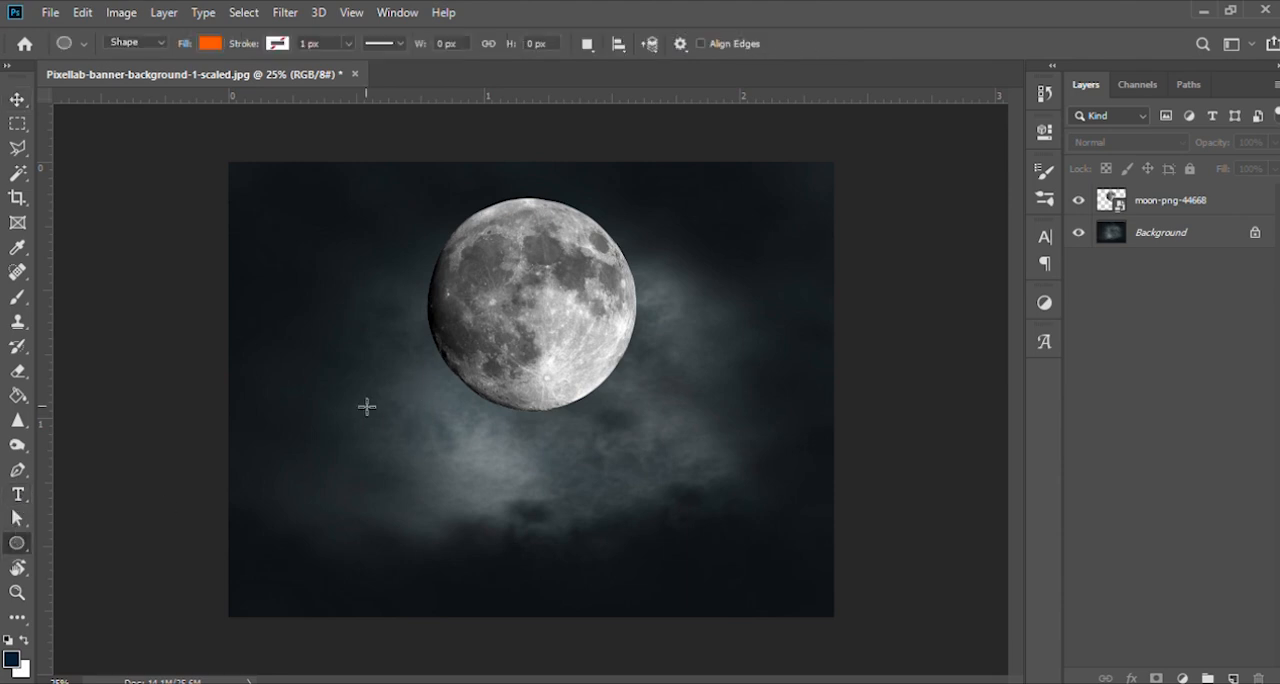
pyautogui.moveTo(365, 407); pyautogui.dragTo(514, 577)
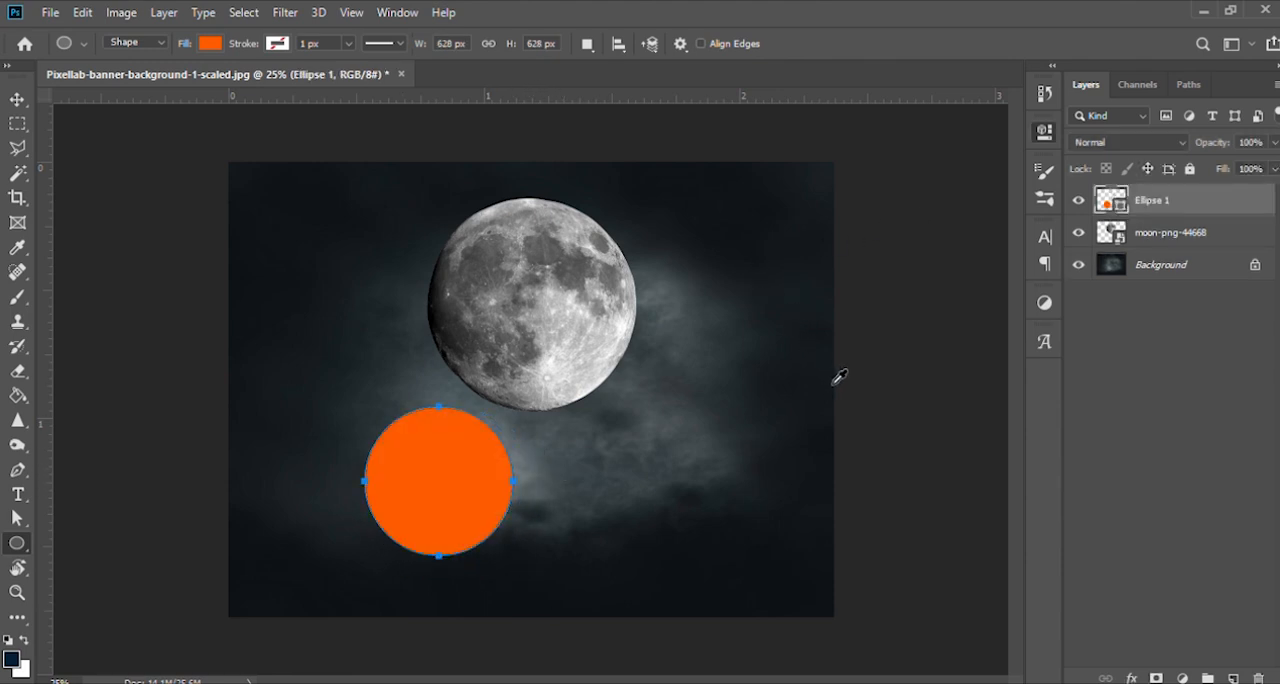
pyautogui.hotkey('ctrl', 'BackSpace')
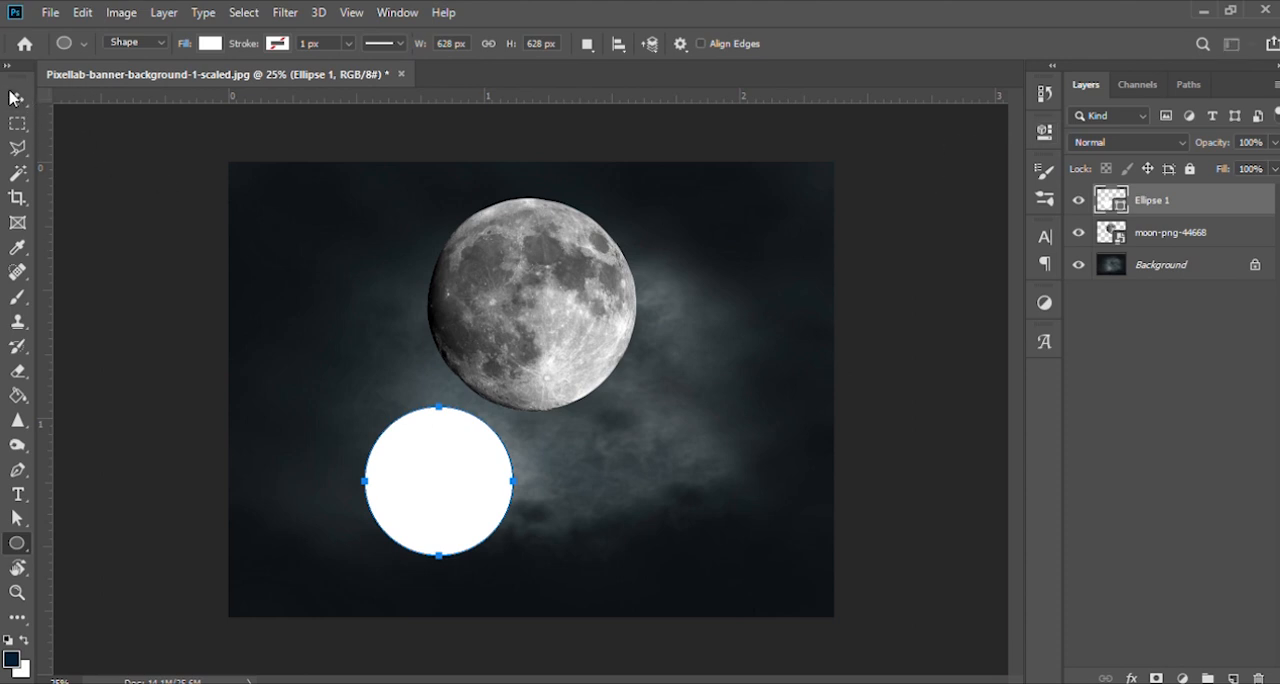
pyautogui.click(17, 99)
pyautogui.moveTo(441, 506); pyautogui.dragTo(405, 456)
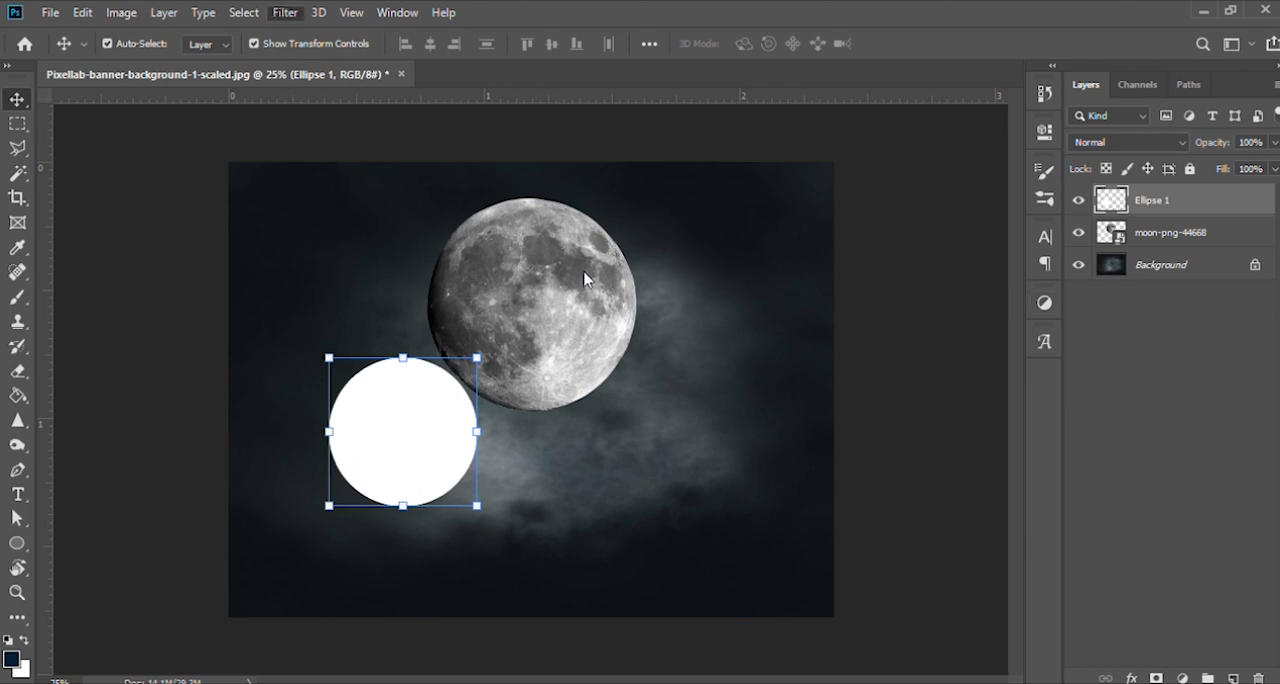
# - Apply a strong blur to the white circle so it becomes a soft, diffuse glow
pyautogui.click(574, 300)
pyautogui.moveTo(818, 413); pyautogui.dragTo(886, 417)
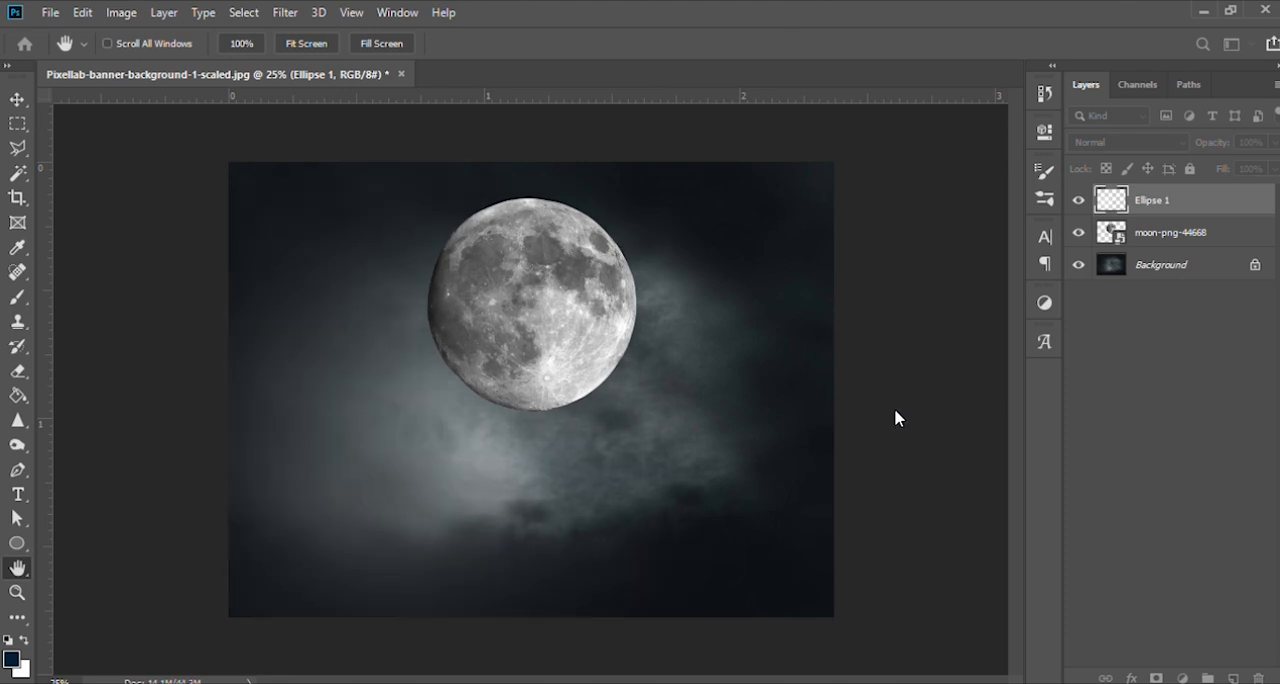
pyautogui.moveTo(881, 414); pyautogui.dragTo(874, 413)
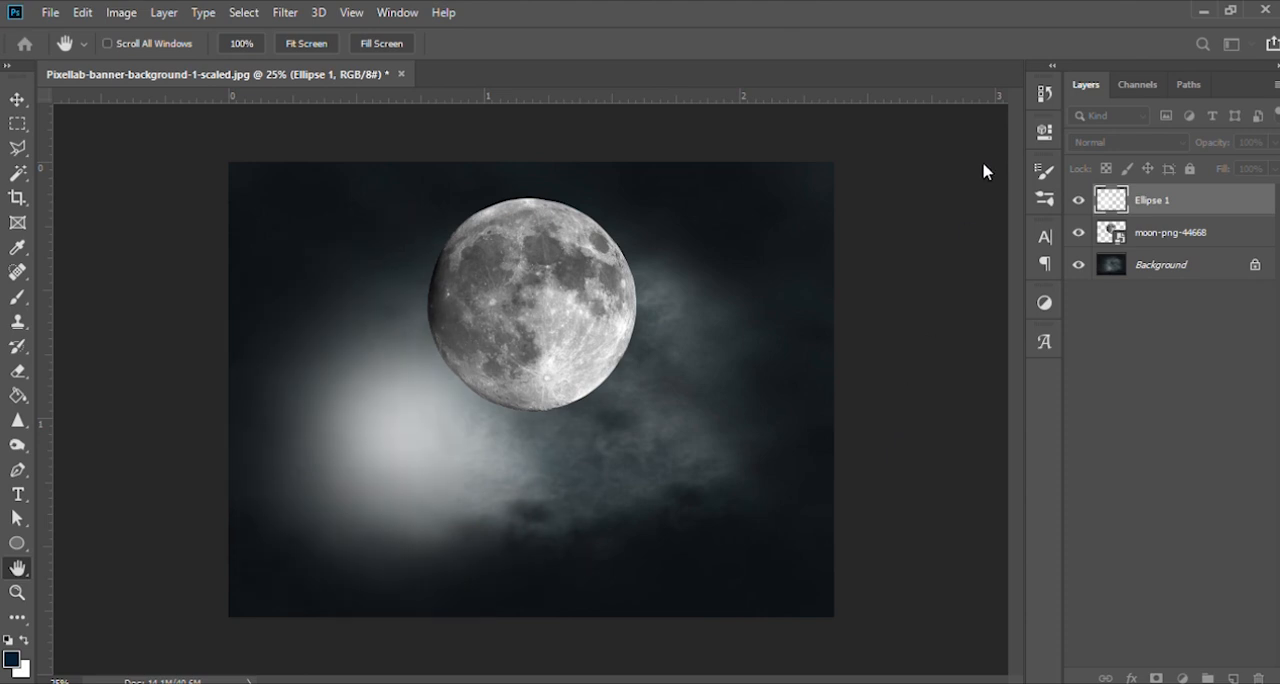
pyautogui.press('Return')
# - Position the blurred glow directly behind the moon, beneath the moon layer, and duplicate the glow layer
pyautogui.moveTo(388, 437); pyautogui.dragTo(520, 323)
pyautogui.moveTo(1168, 206); pyautogui.dragTo(1177, 246)
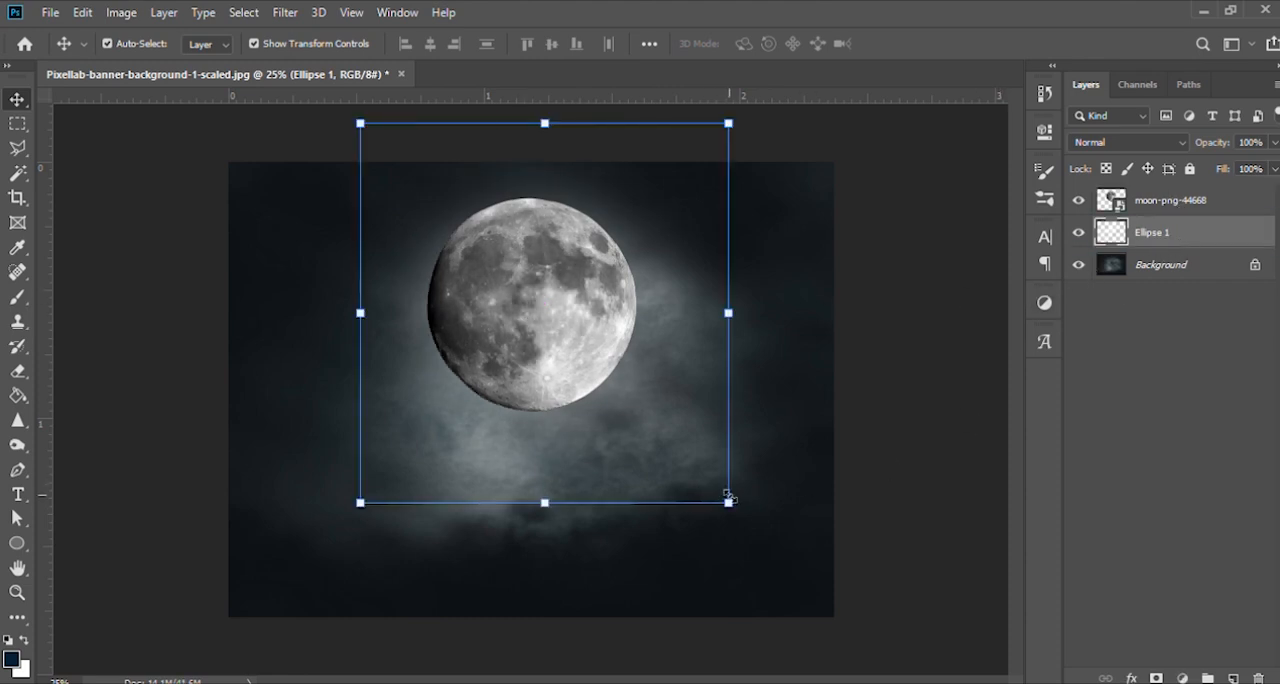
pyautogui.hotkey('ctrl', 'j')
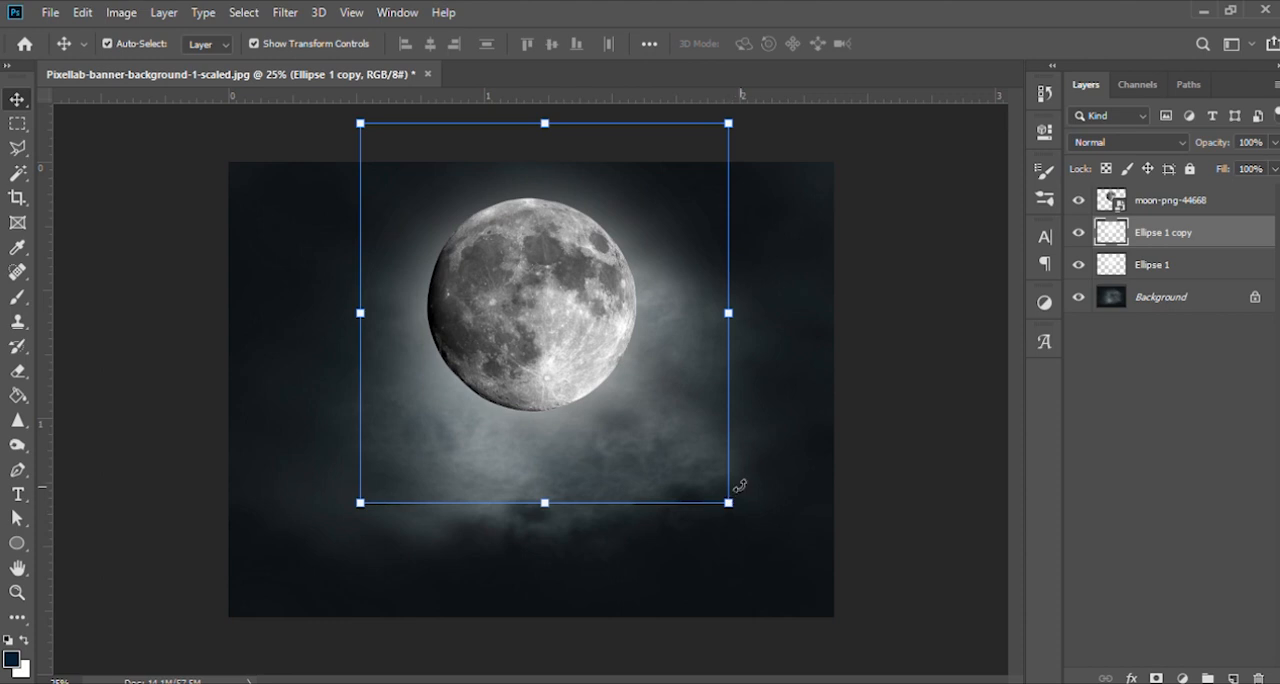
pyautogui.hotkey('ctrl', 'j')
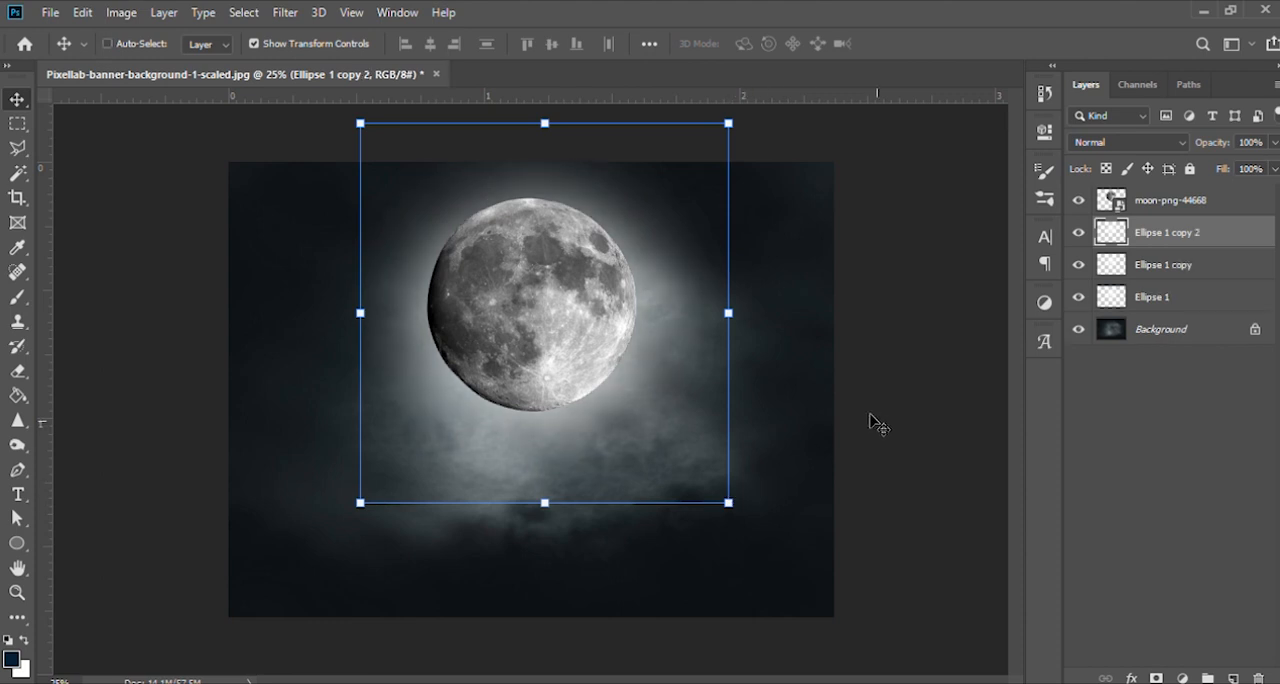
pyautogui.hotkey('ctrl', 'z')
pyautogui.hotkey('ctrl', 'j')
pyautogui.click(729, 502)
pyautogui.moveTo(731, 503); pyautogui.dragTo(849, 569)
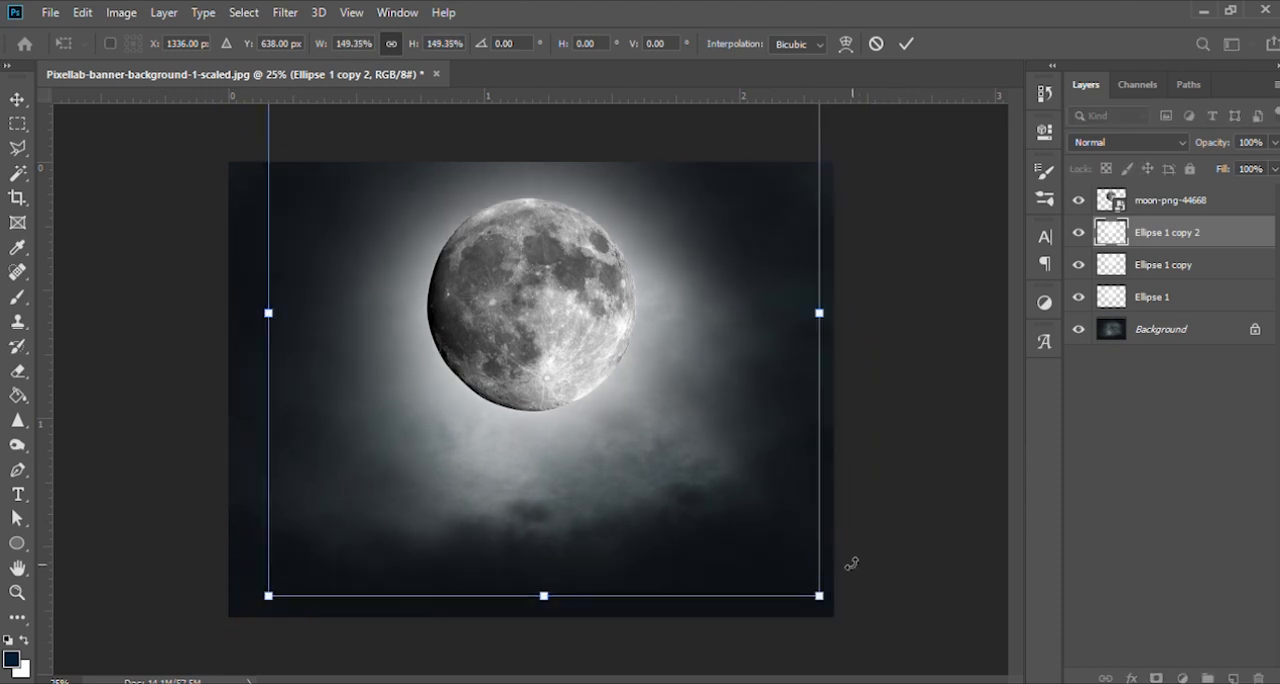
pyautogui.hotkey('ctrl', 'z')
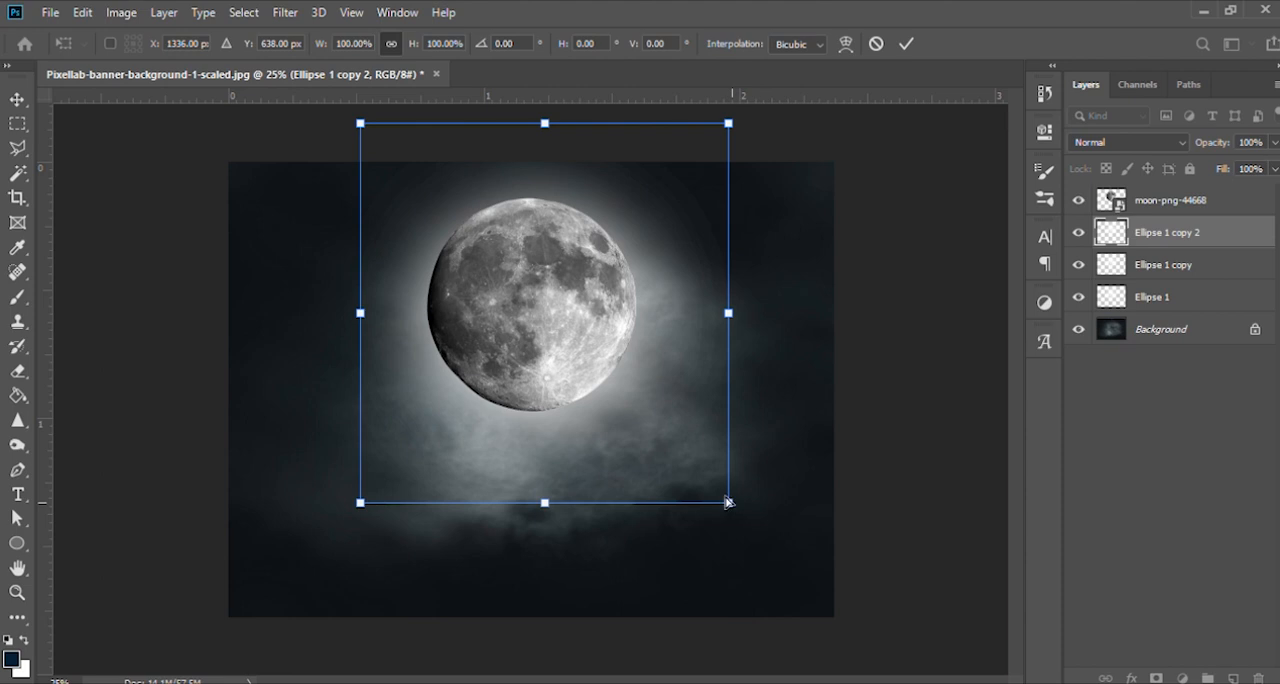
pyautogui.click(1100, 462)
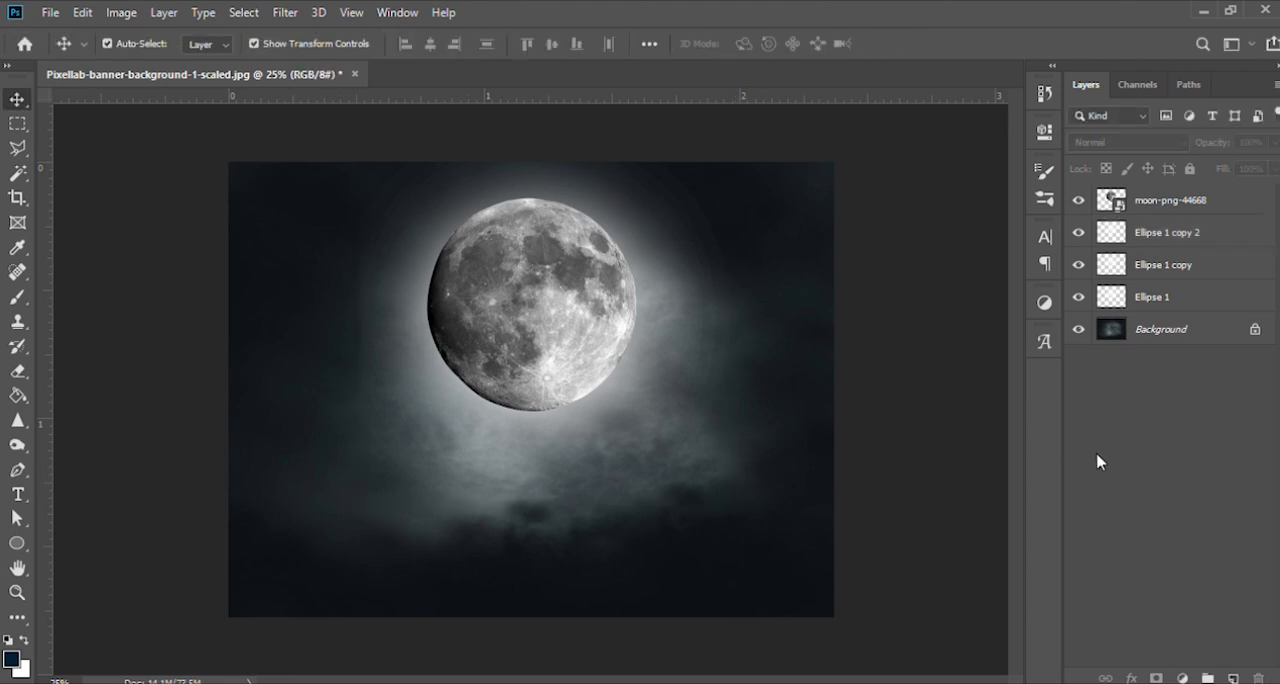
pyautogui.hotkey('ctrl', 'z')
pyautogui.hotkey('ctrl', 'z')
# - Enlarge the duplicated glow proportionally around its centre so the light spreads wider around the moon
pyautogui.moveTo(735, 508); pyautogui.dragTo(775, 550)
pyautogui.click(1081, 477)
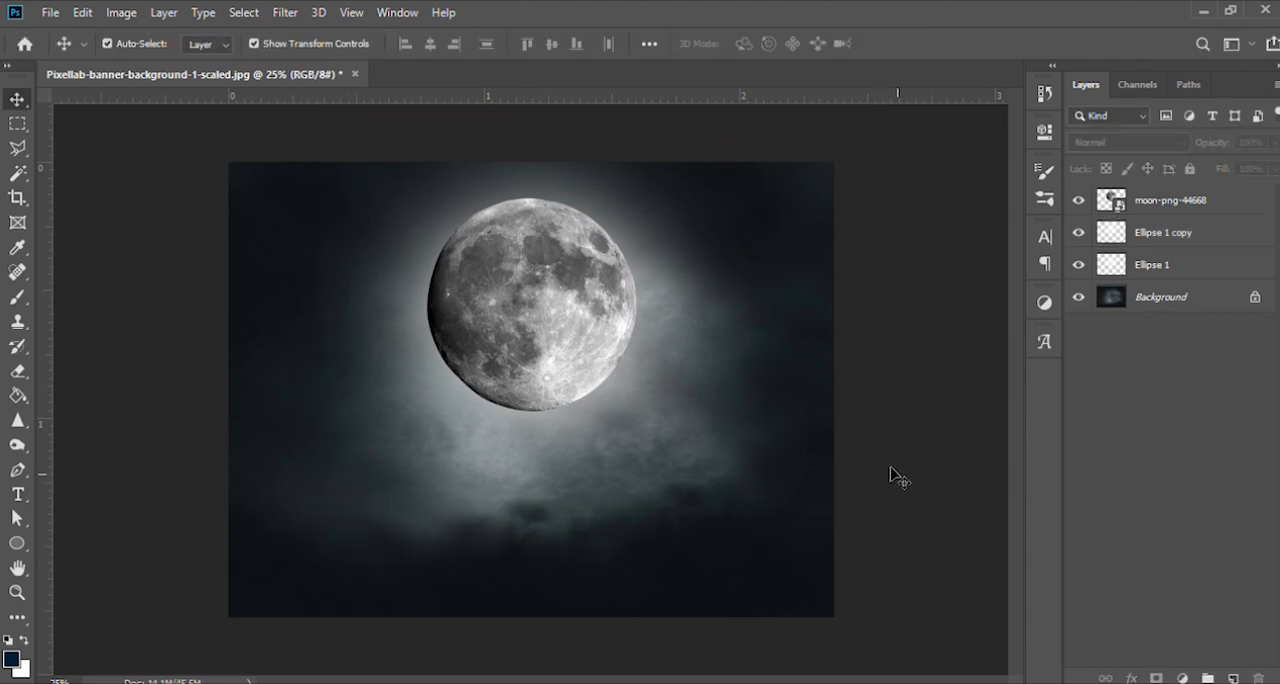
pyautogui.hotkey('ctrl', '+')
pyautogui.hotkey('ctrl', '+')
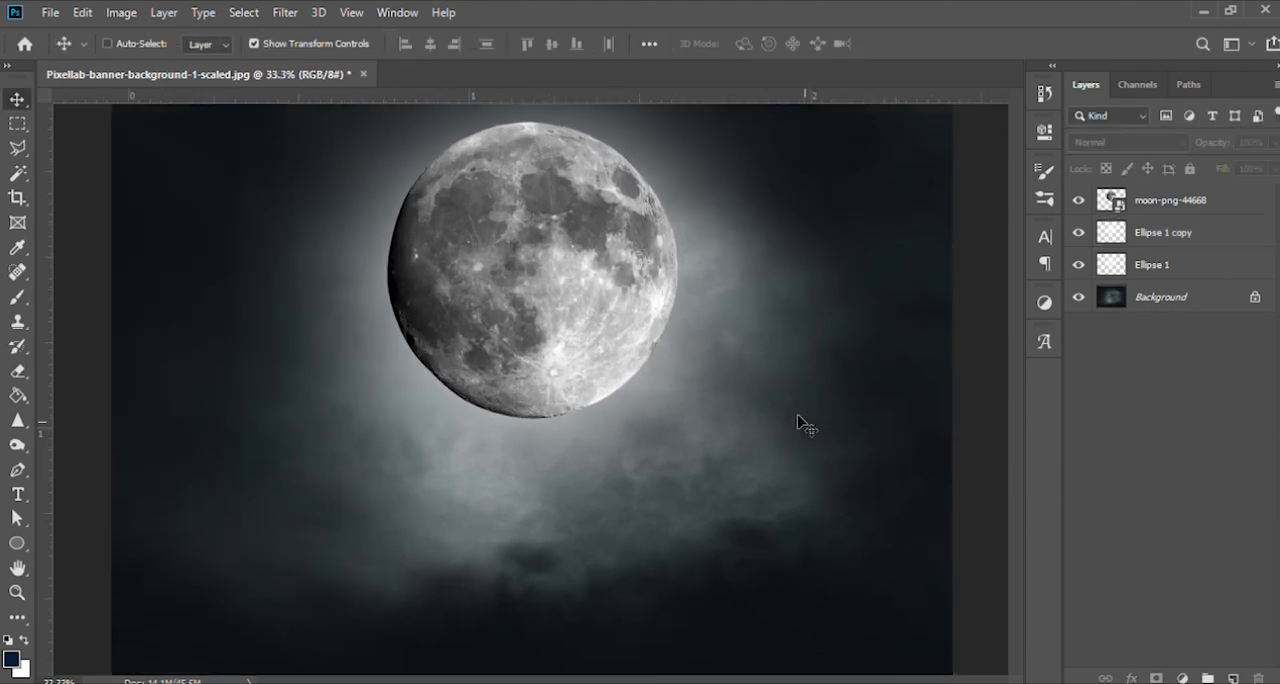
pyautogui.hotkey('ctrl', '+')
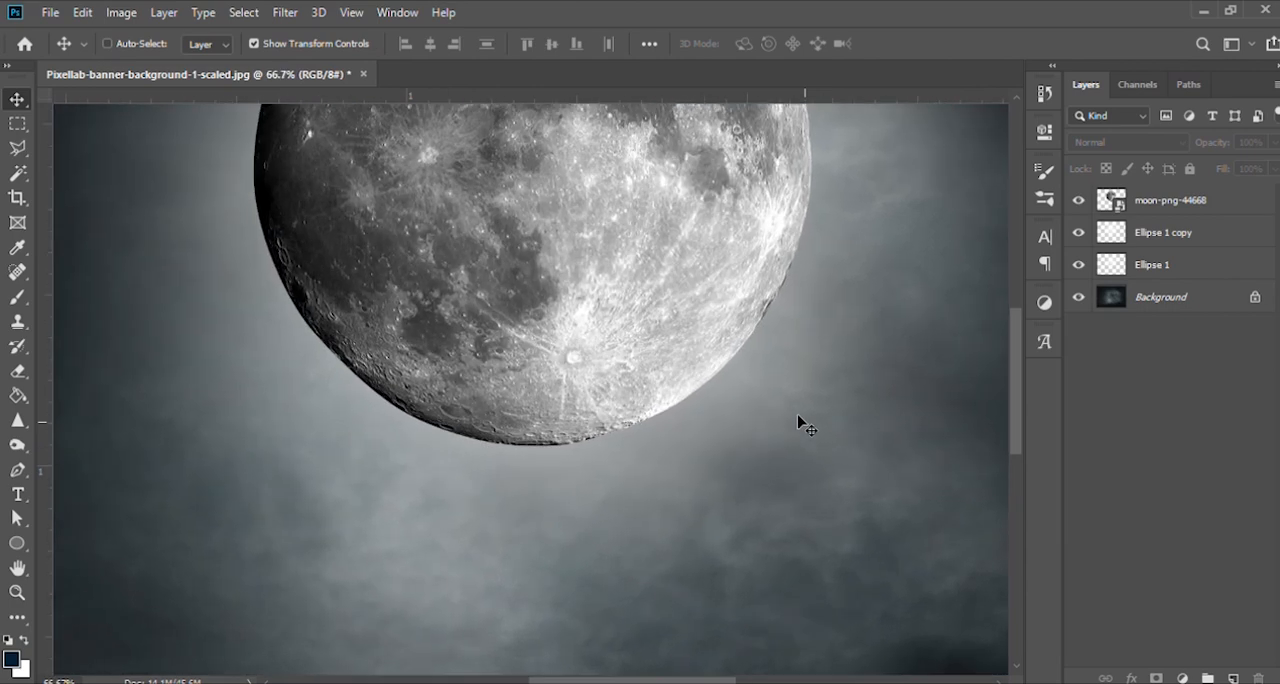
pyautogui.hotkey('ctrl', '-')
pyautogui.hotkey('ctrl', '-')
pyautogui.hotkey('ctrl', '-')
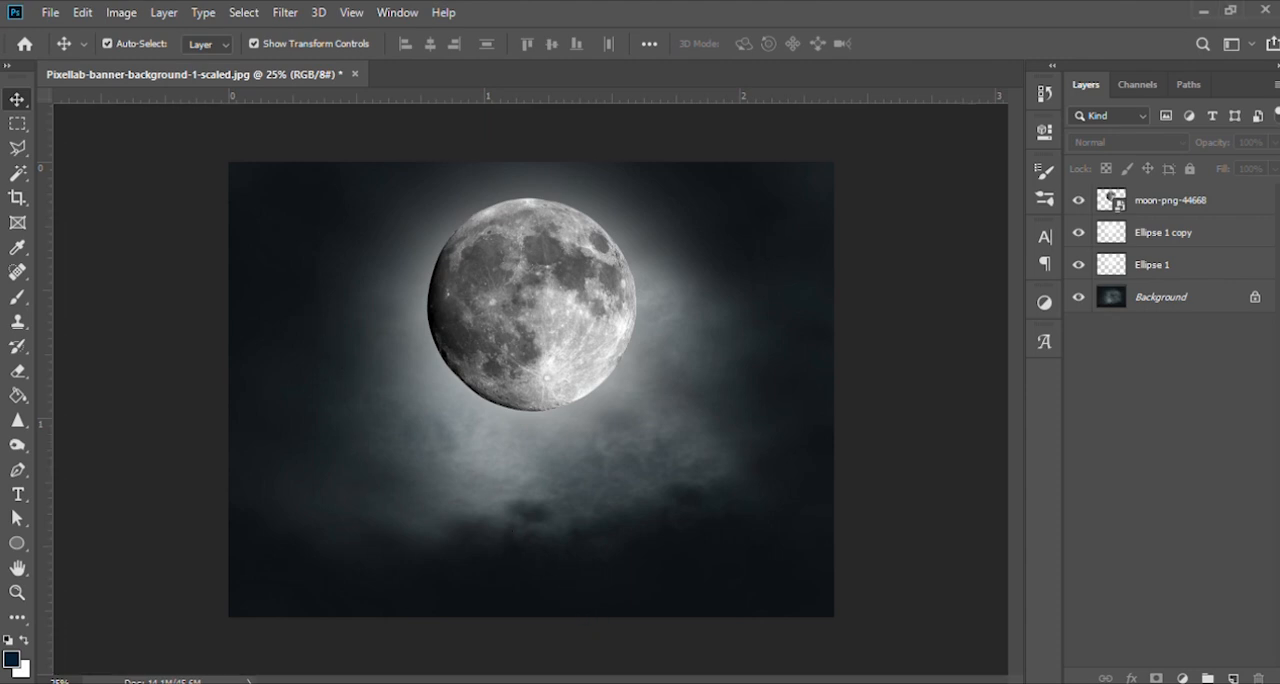
# - Place the orange mountain image across the lower part of the canvas, scaled to about 6.46% with its peak below the moon
pyautogui.moveTo(591, 551); pyautogui.dragTo(588, 556)
pyautogui.moveTo(625, 434); pyautogui.dragTo(654, 558)
pyautogui.moveTo(840, 420); pyautogui.dragTo(970, 345)
pyautogui.moveTo(603, 570); pyautogui.dragTo(603, 540)
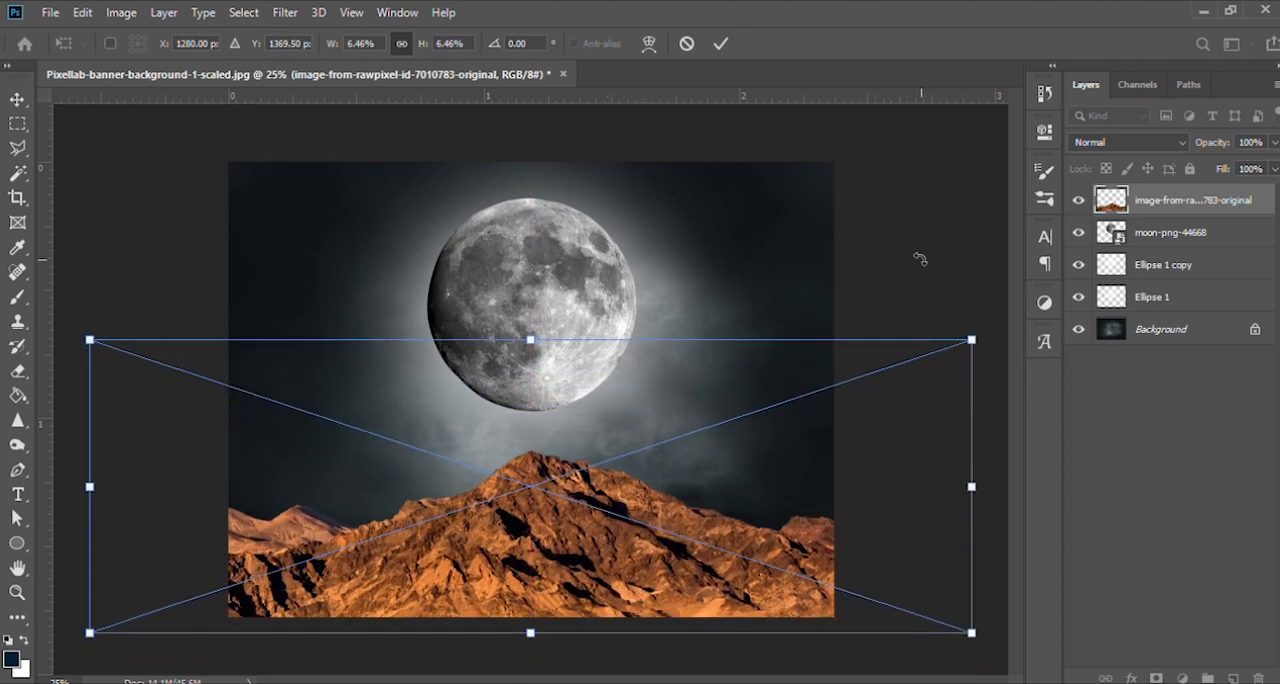
pyautogui.press('Return')
# - Scale the moon and both glow layers together to about 112% and shift them slightly upward above the mountain peak
pyautogui.click(1176, 240)
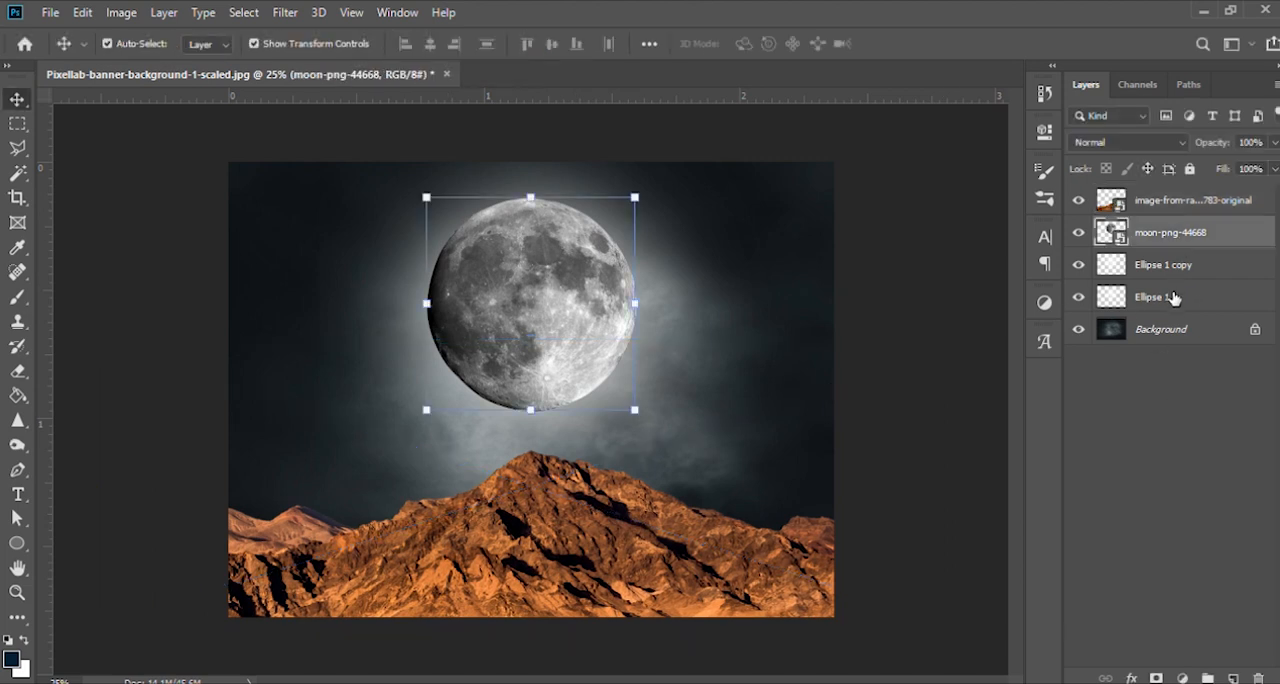
pyautogui.keyDown('shift'); pyautogui.click(1172, 298); pyautogui.keyUp('shift')
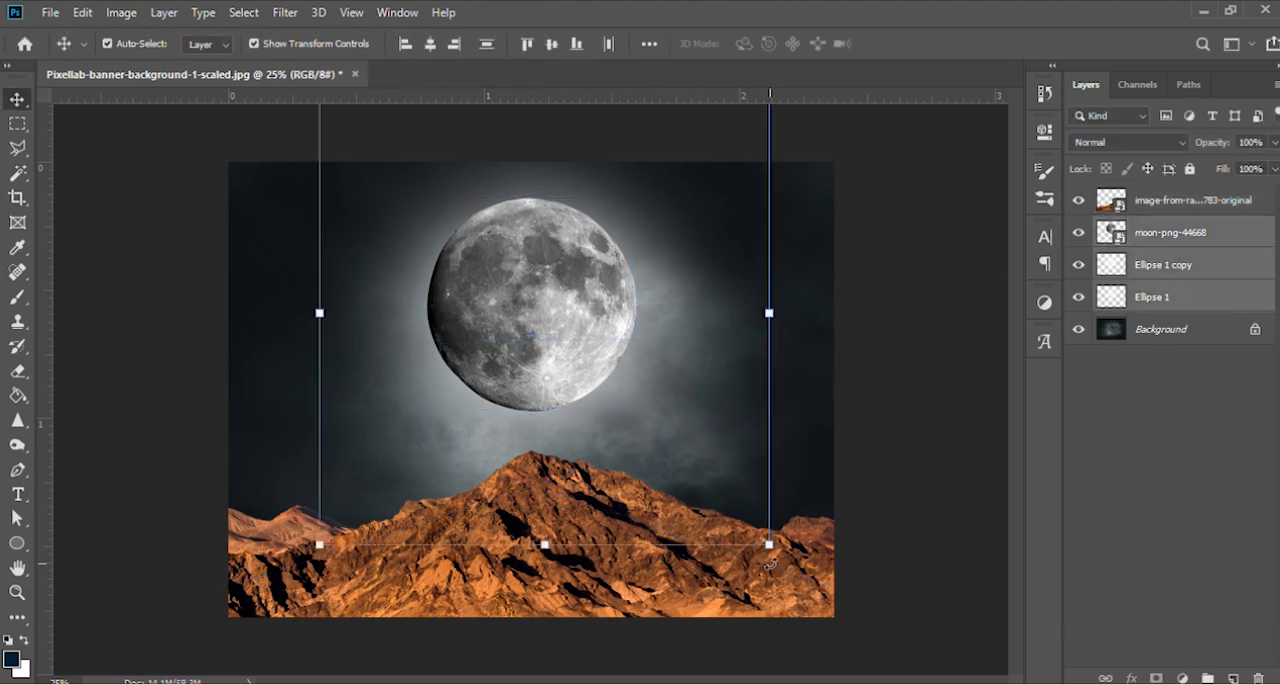
pyautogui.moveTo(769, 545); pyautogui.dragTo(794, 572)
pyautogui.moveTo(506, 243)
pyautogui.mouseDown()
pyautogui.moveTo(514, 223)
pyautogui.moveTo(519, 235)
pyautogui.mouseUp()
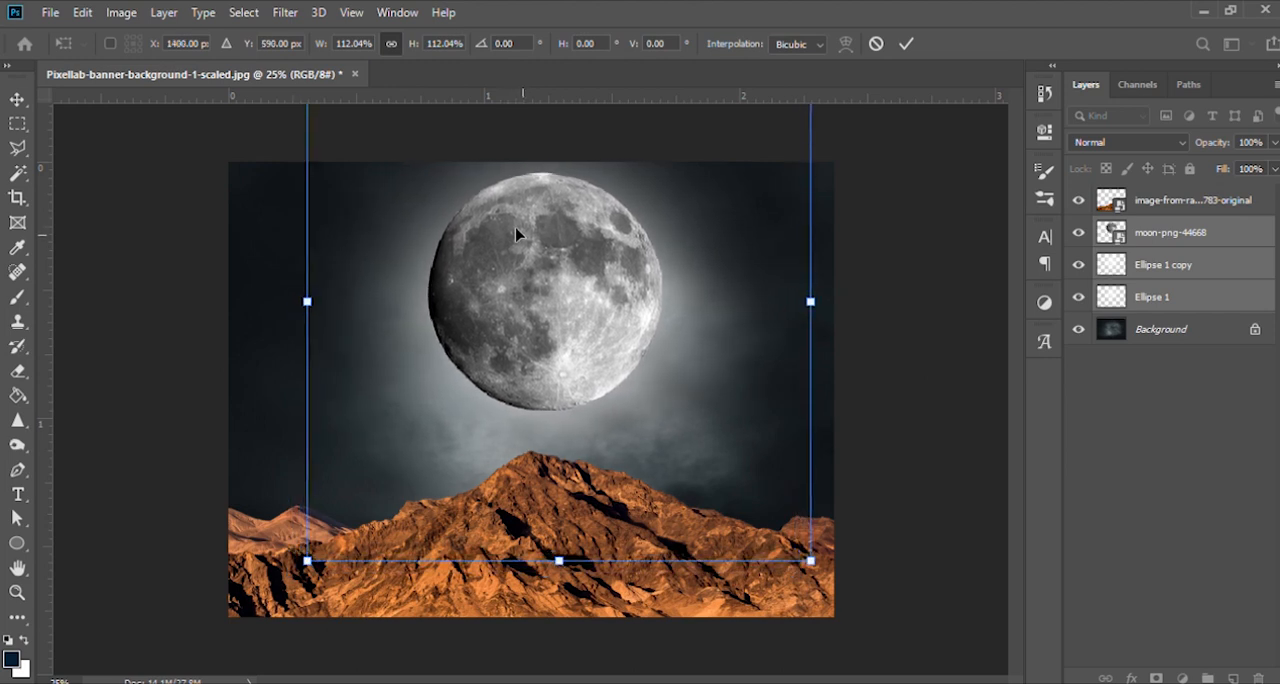
pyautogui.press('Return')
pyautogui.click(891, 369)
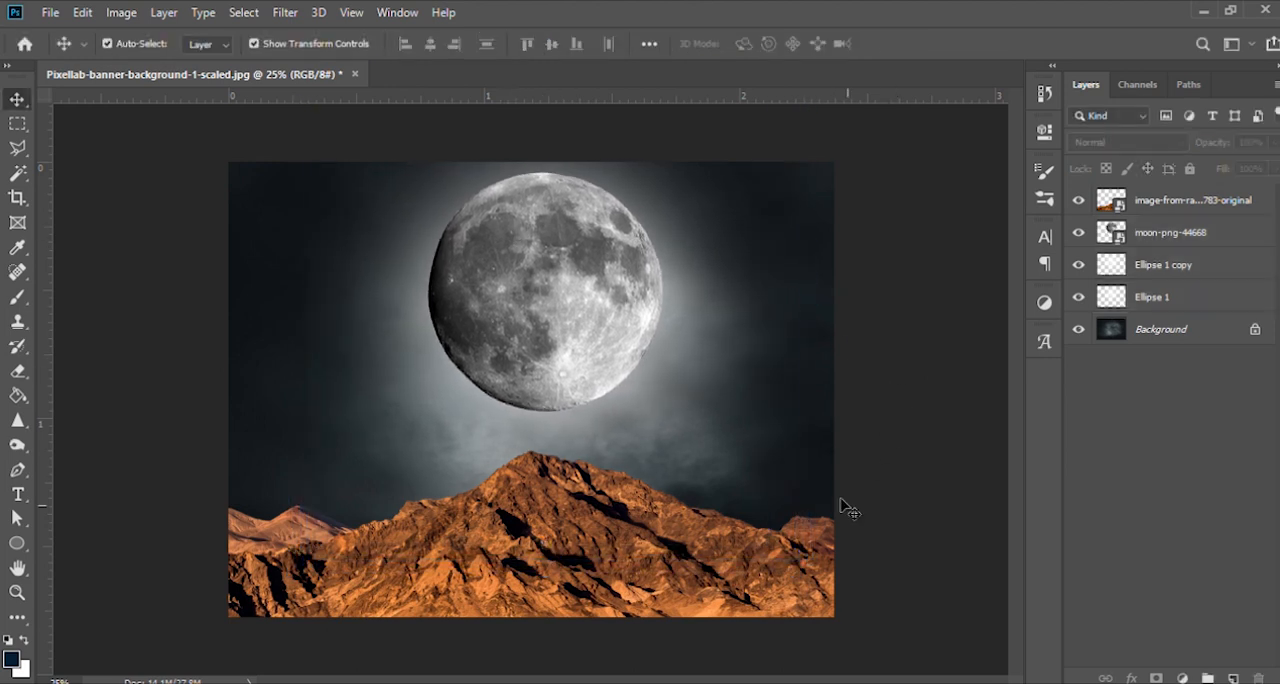
# - Add a Levels adjustment clipped to the mountain layer that turns the mountain into a solid black silhouette
pyautogui.click(741, 576)
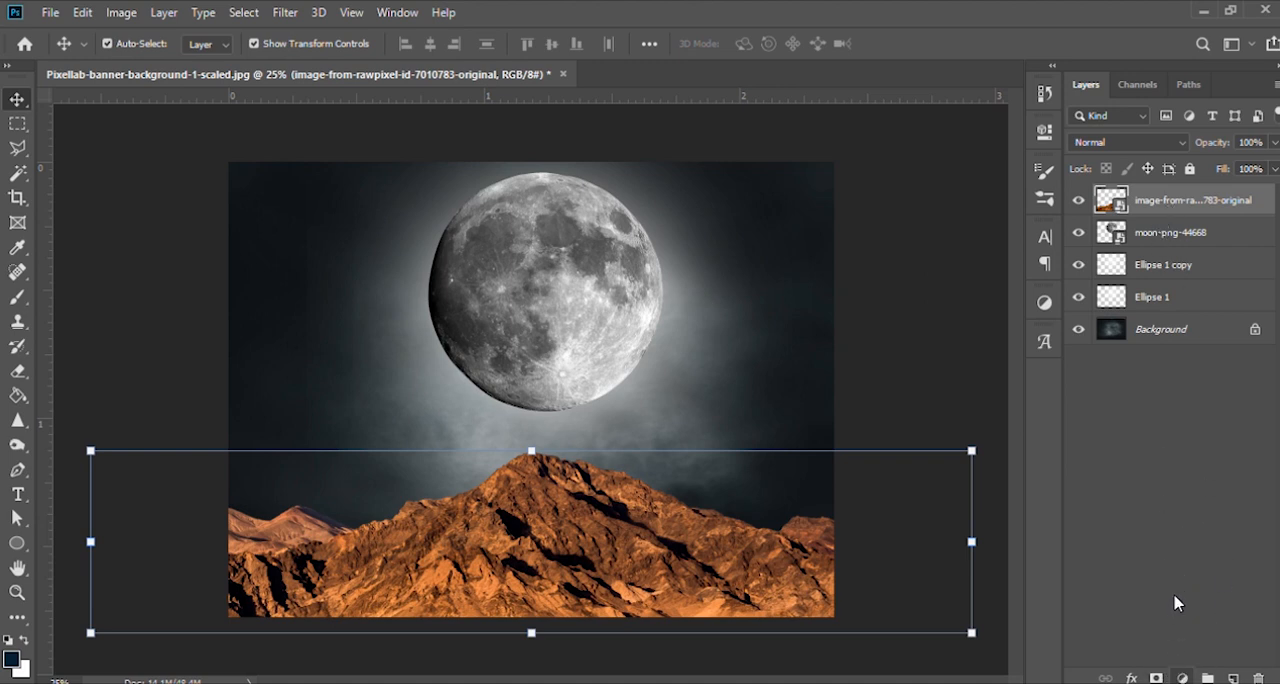
pyautogui.click(1167, 414)
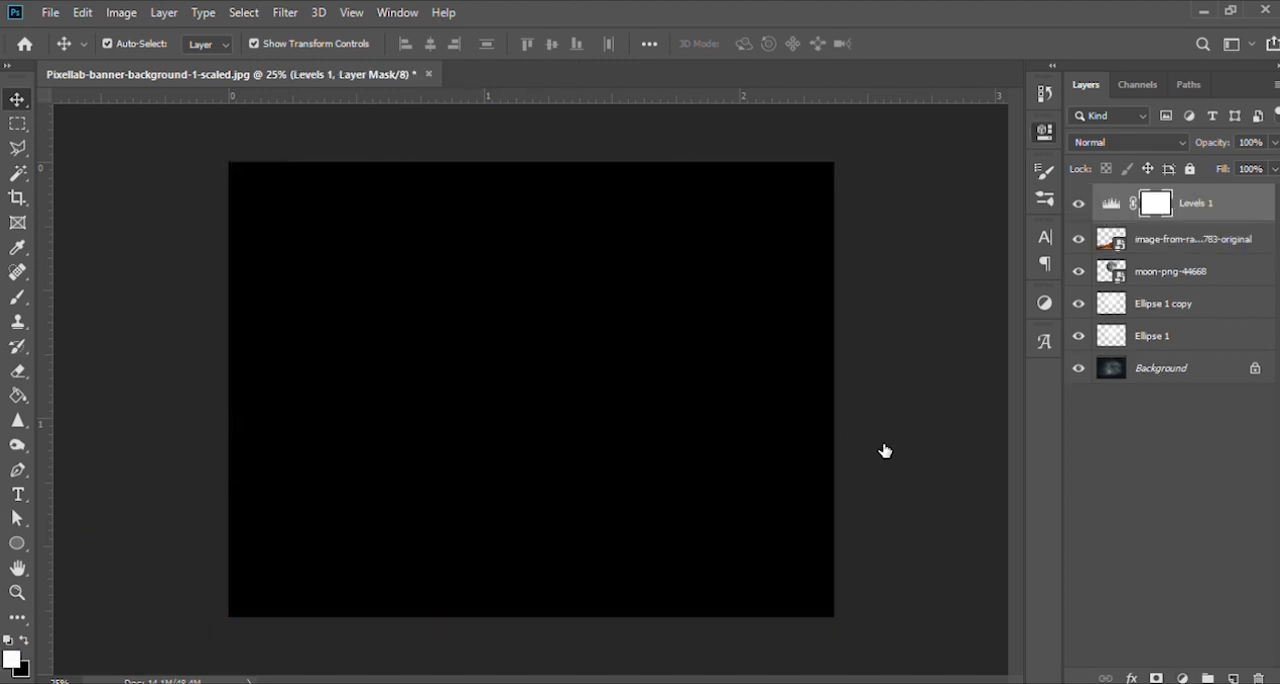
pyautogui.hotkey('ctrl', 'alt', 'g')
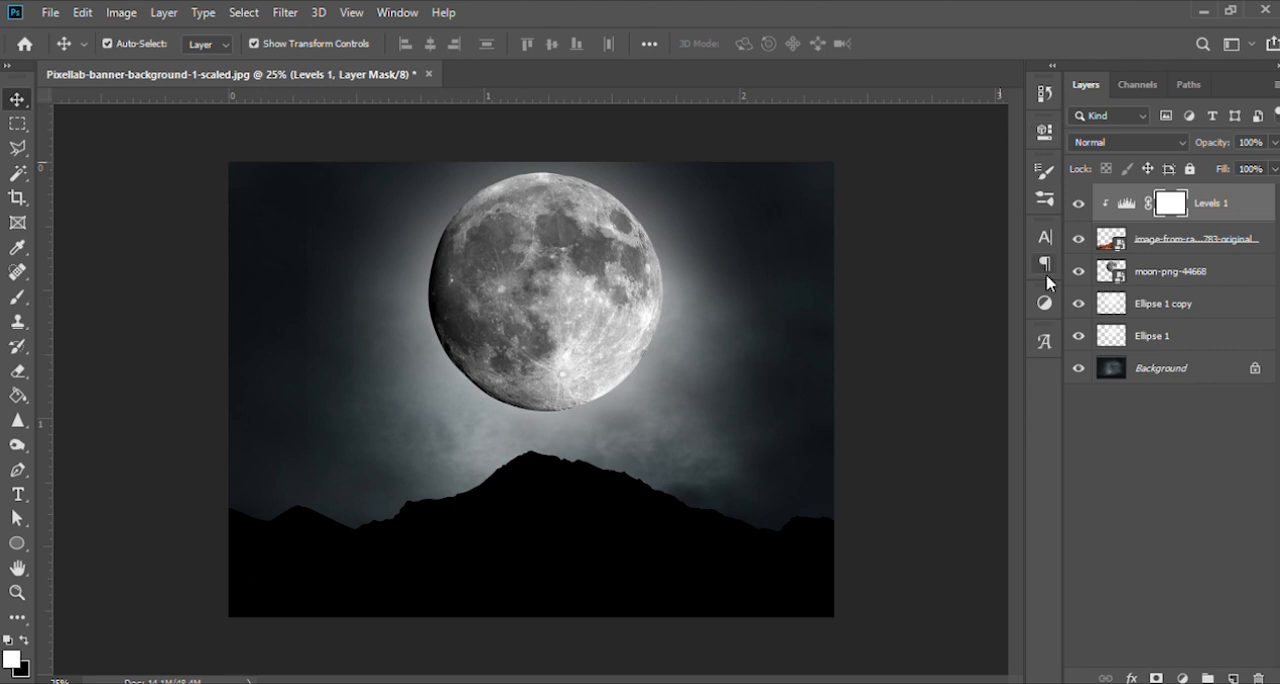
pyautogui.click(1162, 516)
# - Place the BackgroundRemover (13) figure standing on the mountain peak in front of the moon, scaled to about 7.5%
pyautogui.moveTo(514, 650); pyautogui.dragTo(608, 482)
pyautogui.moveTo(652, 160); pyautogui.dragTo(698, 285)
pyautogui.moveTo(580, 362); pyautogui.dragTo(580, 320)
pyautogui.moveTo(617, 201); pyautogui.dragTo(606, 228)
pyautogui.moveTo(548, 322); pyautogui.dragTo(567, 338)
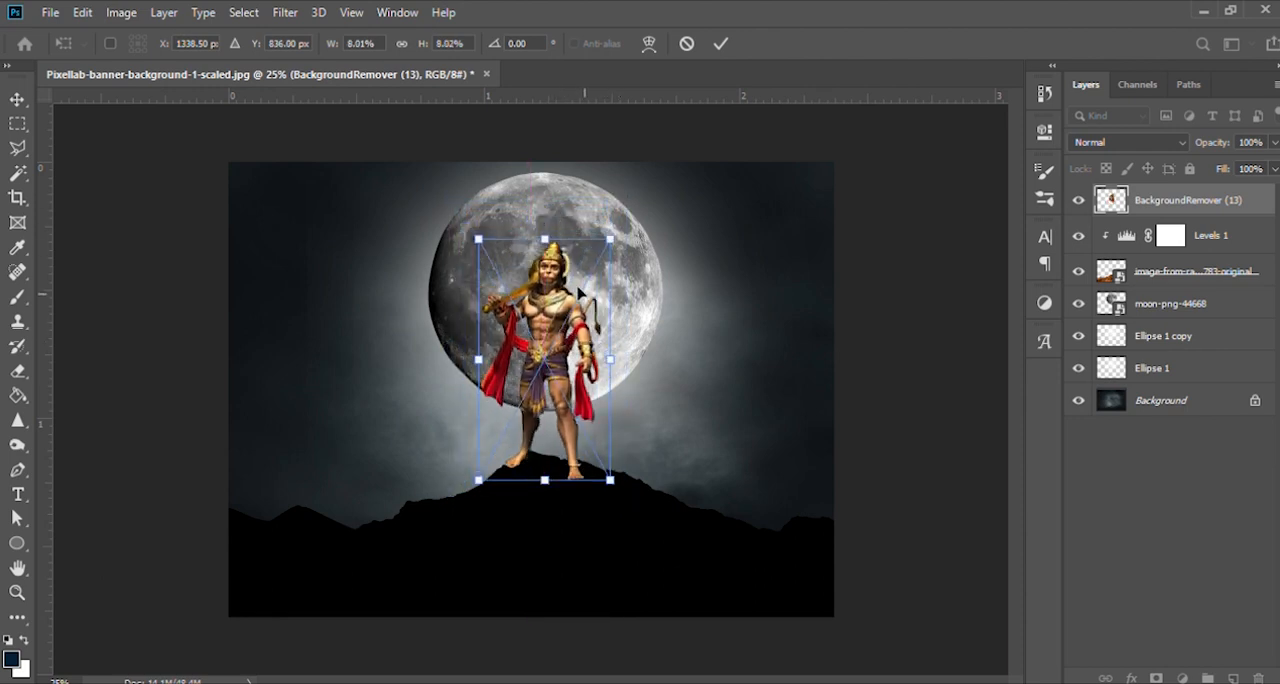
pyautogui.moveTo(610, 241); pyautogui.dragTo(606, 248)
pyautogui.moveTo(568, 319); pyautogui.dragTo(571, 321)
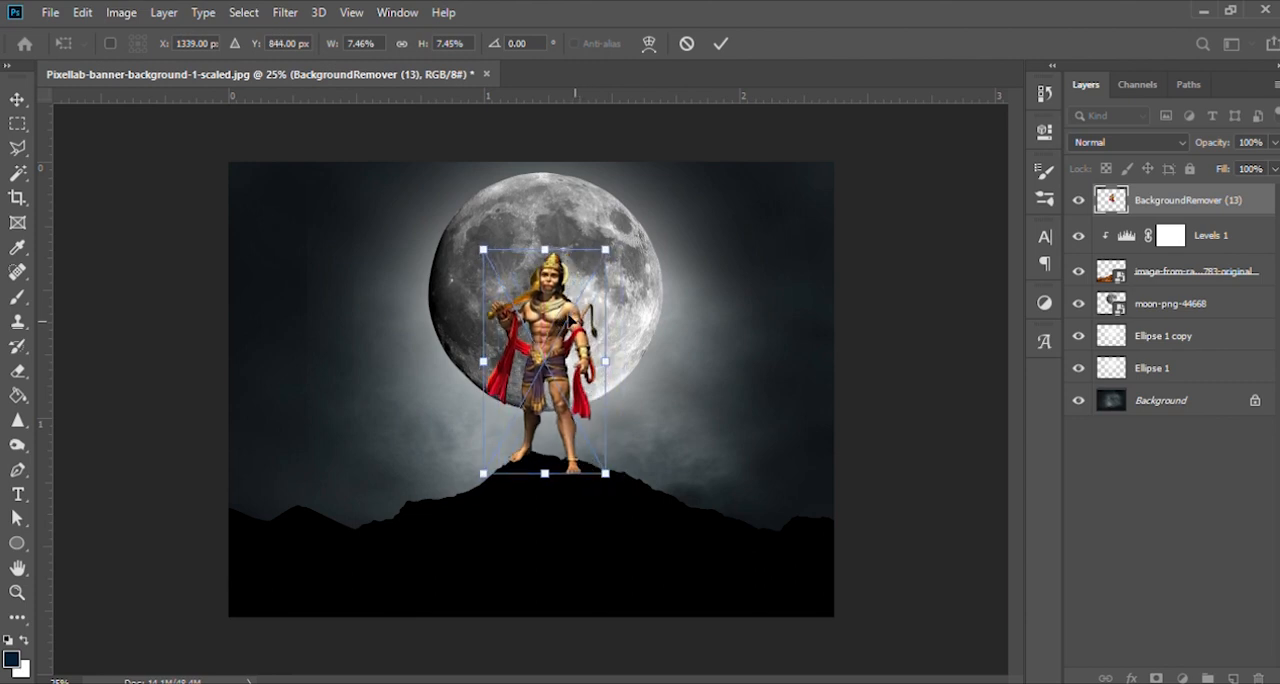
pyautogui.press('Return')
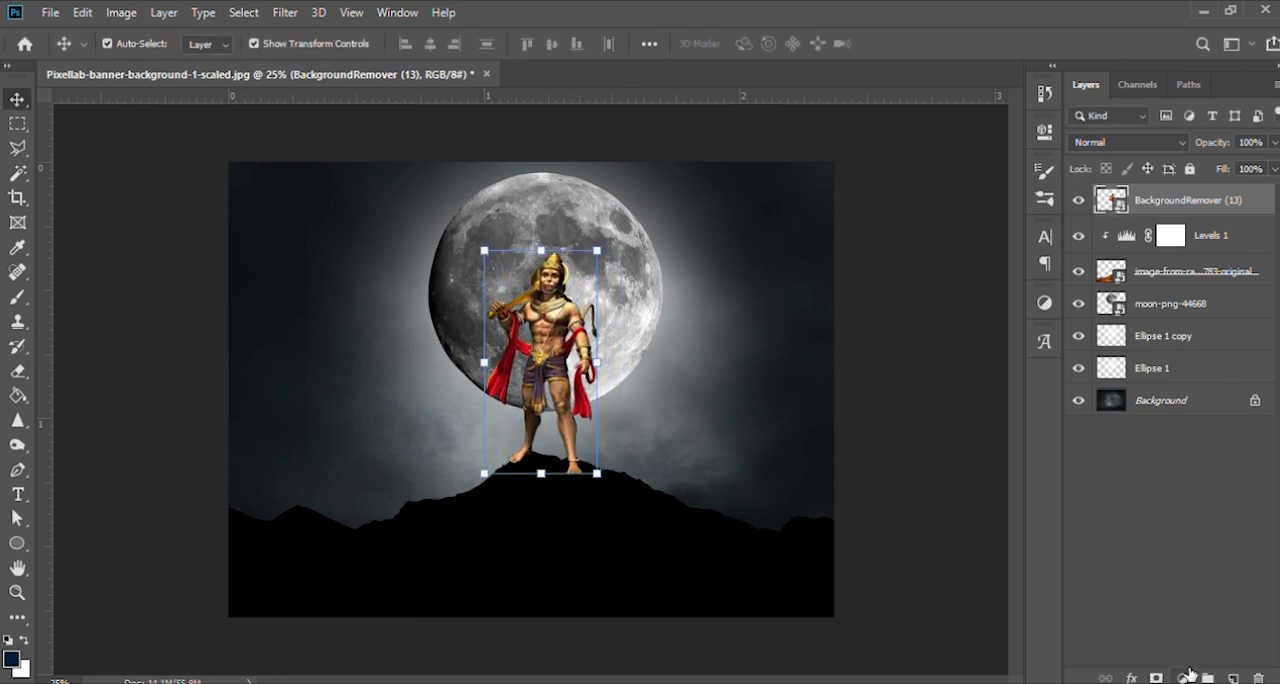
# - Add a Levels adjustment clipped to the standing figure's layer that turns the figure into a solid black silhouette
pyautogui.click(1157, 412)
pyautogui.moveTo(984, 372); pyautogui.dragTo(691, 409)
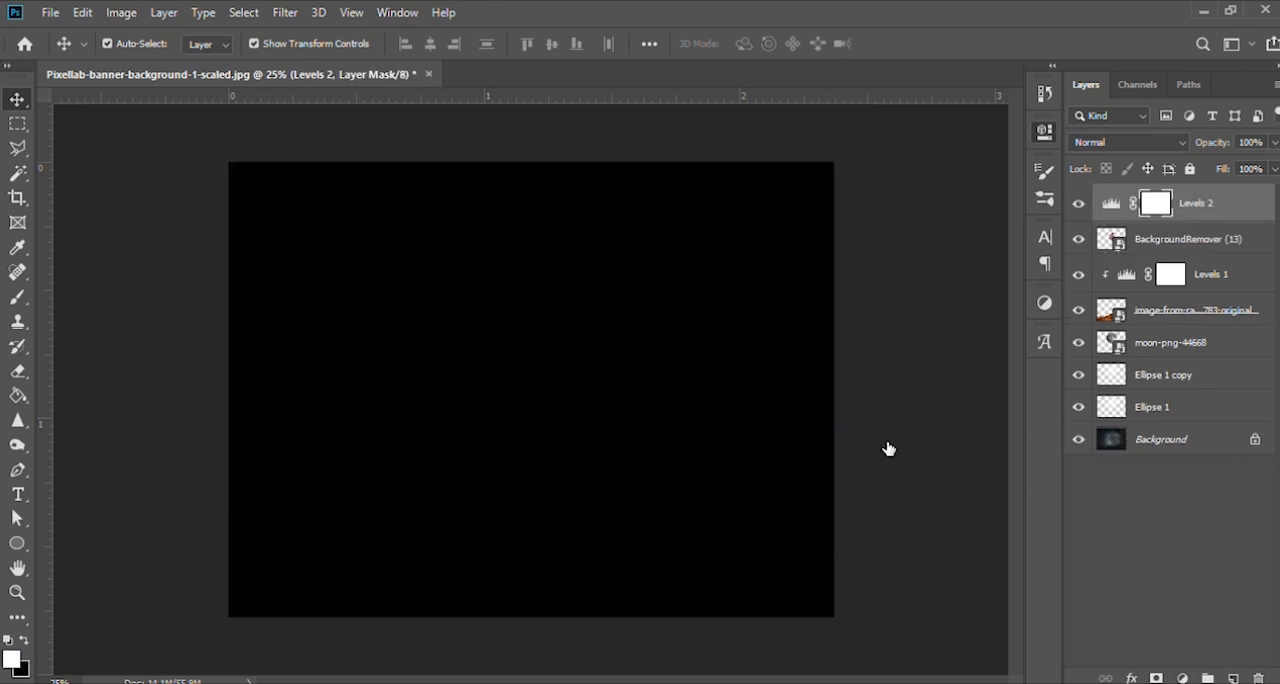
pyautogui.click(887, 441)
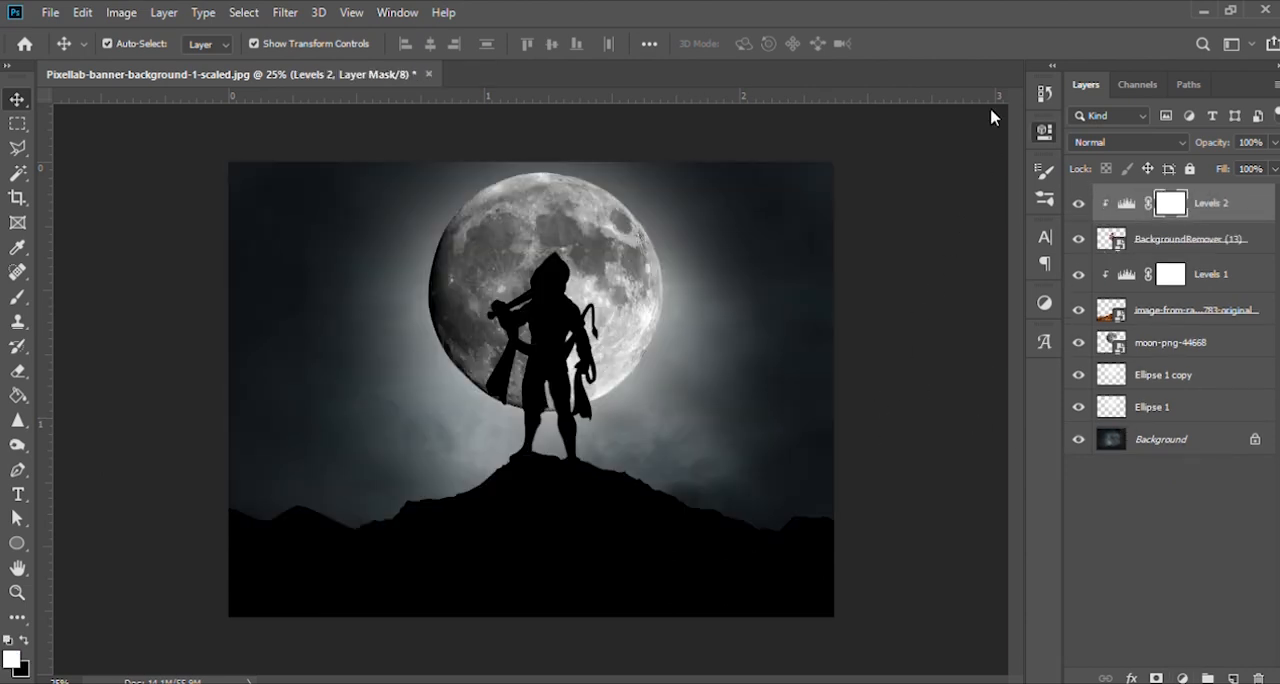
# - Duplicate the Ellipse 1 copy glow layer behind the moon and set the duplicate's opacity to 70%
pyautogui.hotkey('ctrl', '+')
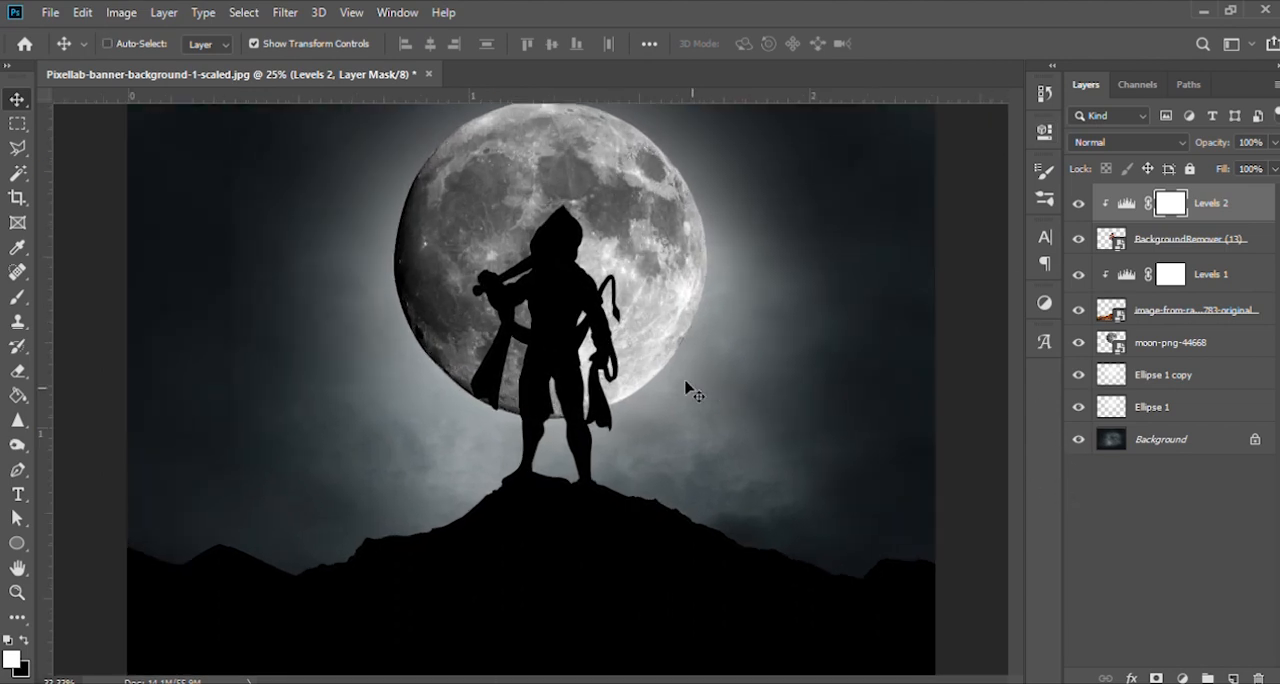
pyautogui.hotkey('ctrl', '+')
pyautogui.hotkey('ctrl', '-')
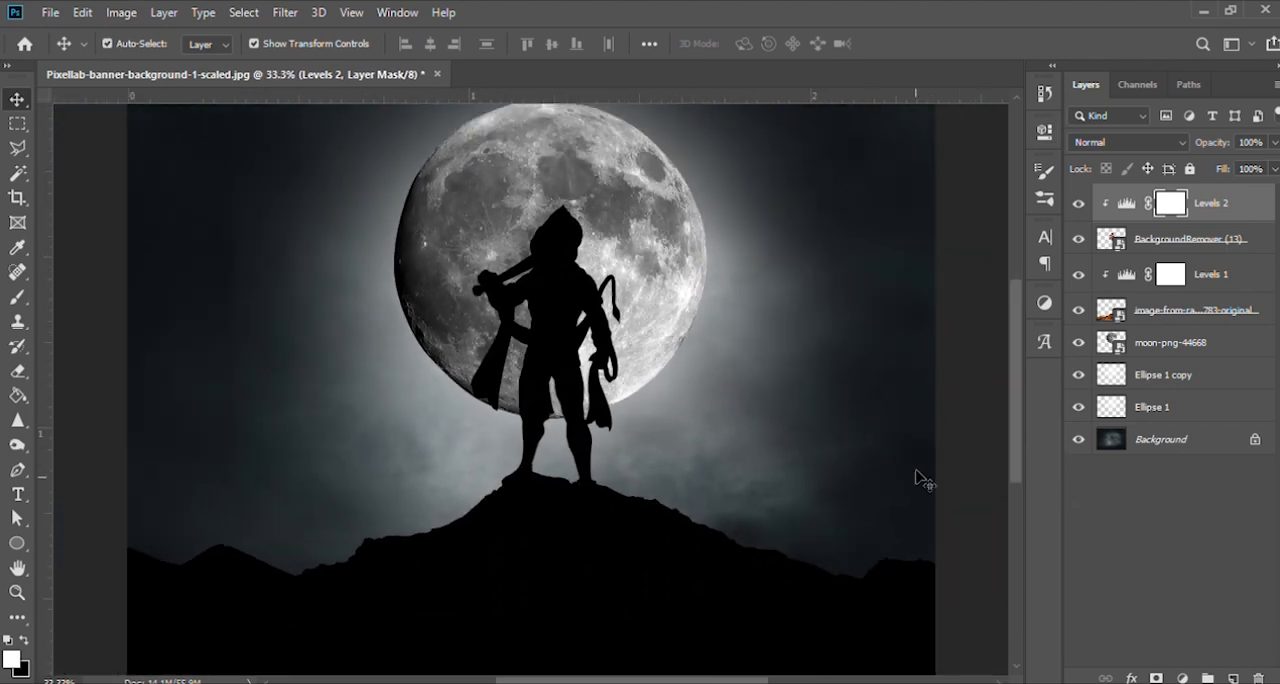
pyautogui.click(1166, 376)
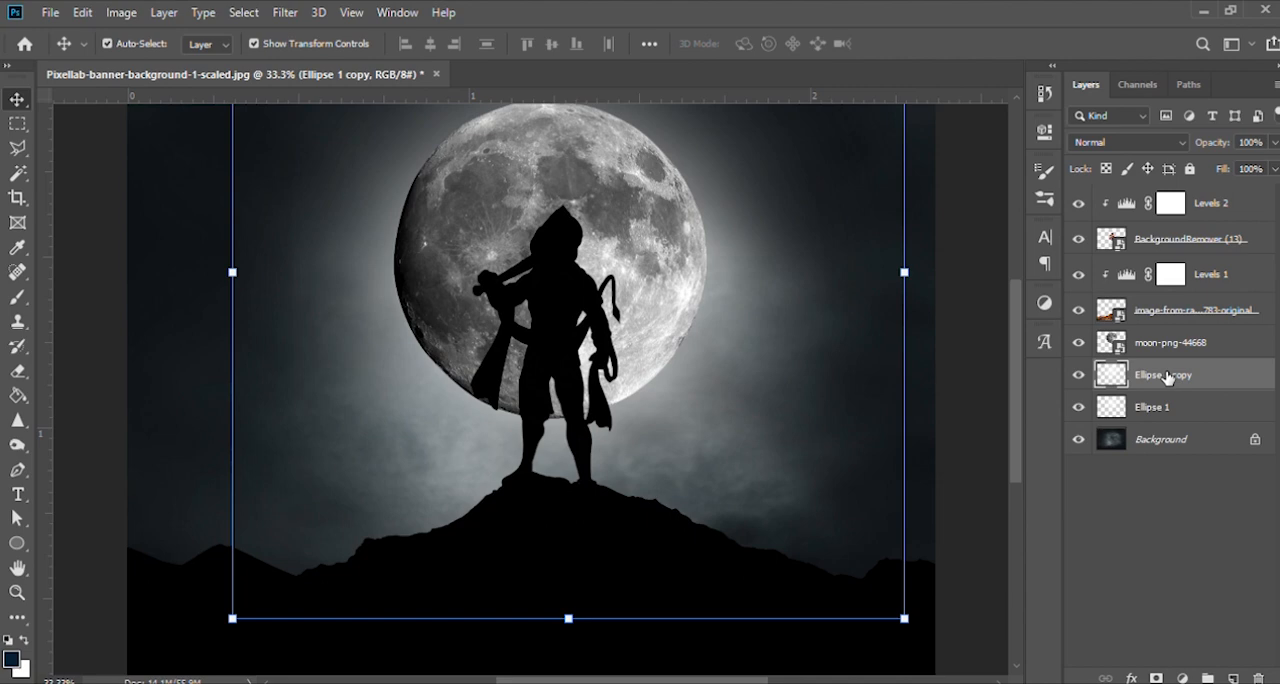
pyautogui.hotkey('ctrl', 'j')
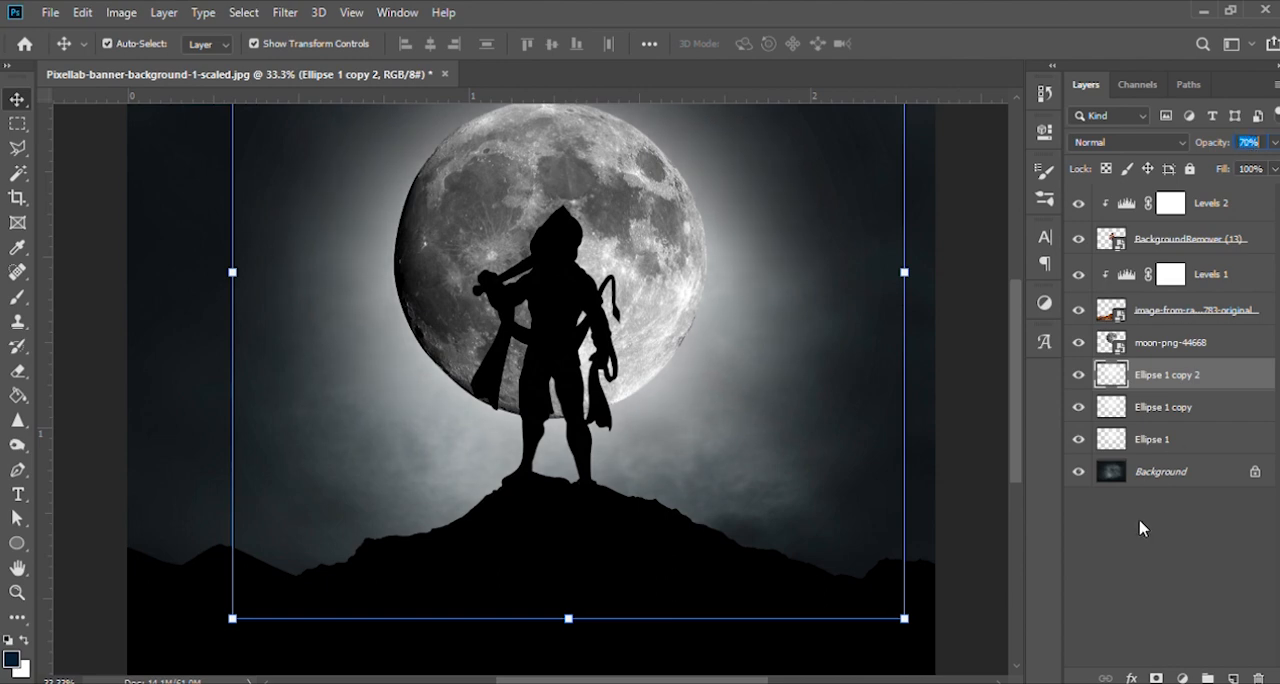
pyautogui.click(1120, 578)
pyautogui.moveTo(759, 400); pyautogui.dragTo(783, 370)
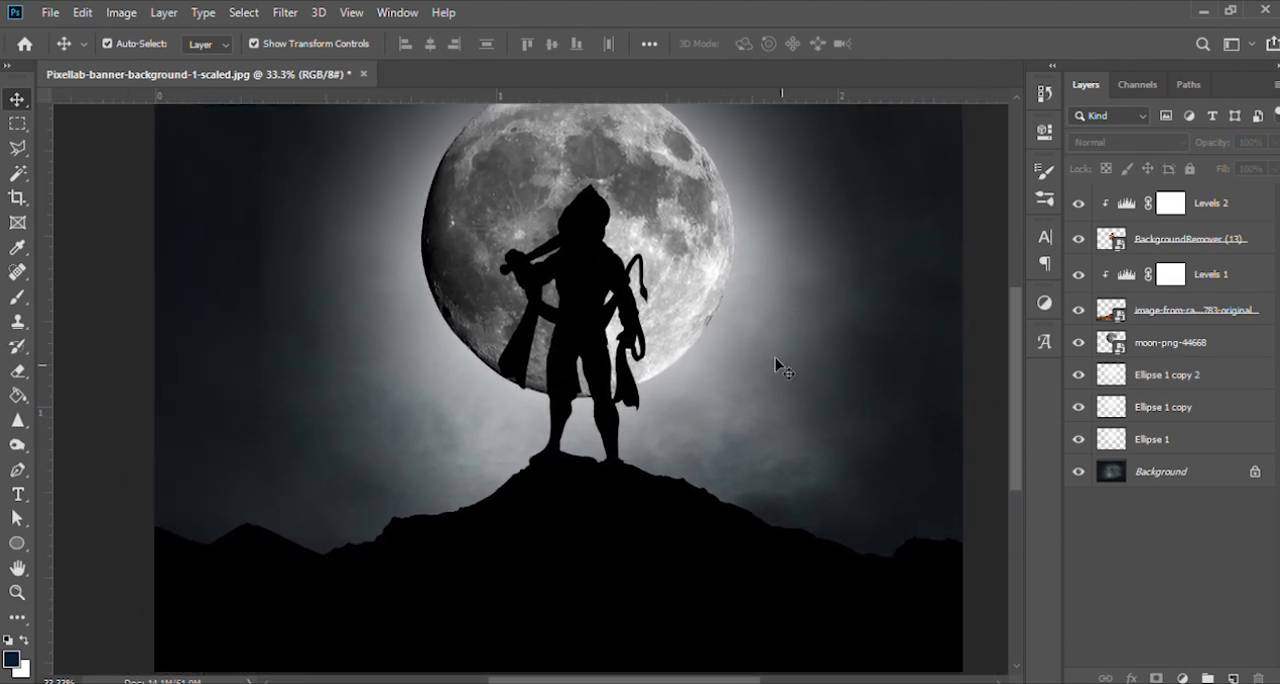
pyautogui.hotkey('ctrl', '-')
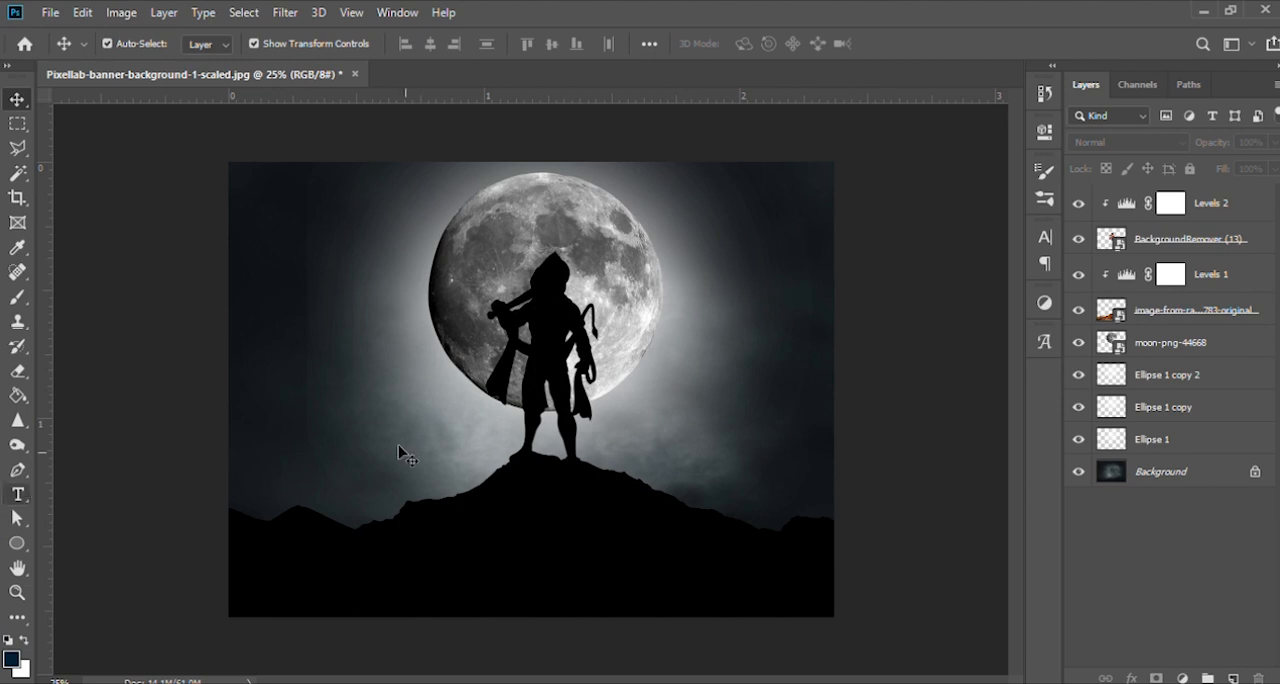
pyautogui.click(1211, 478)
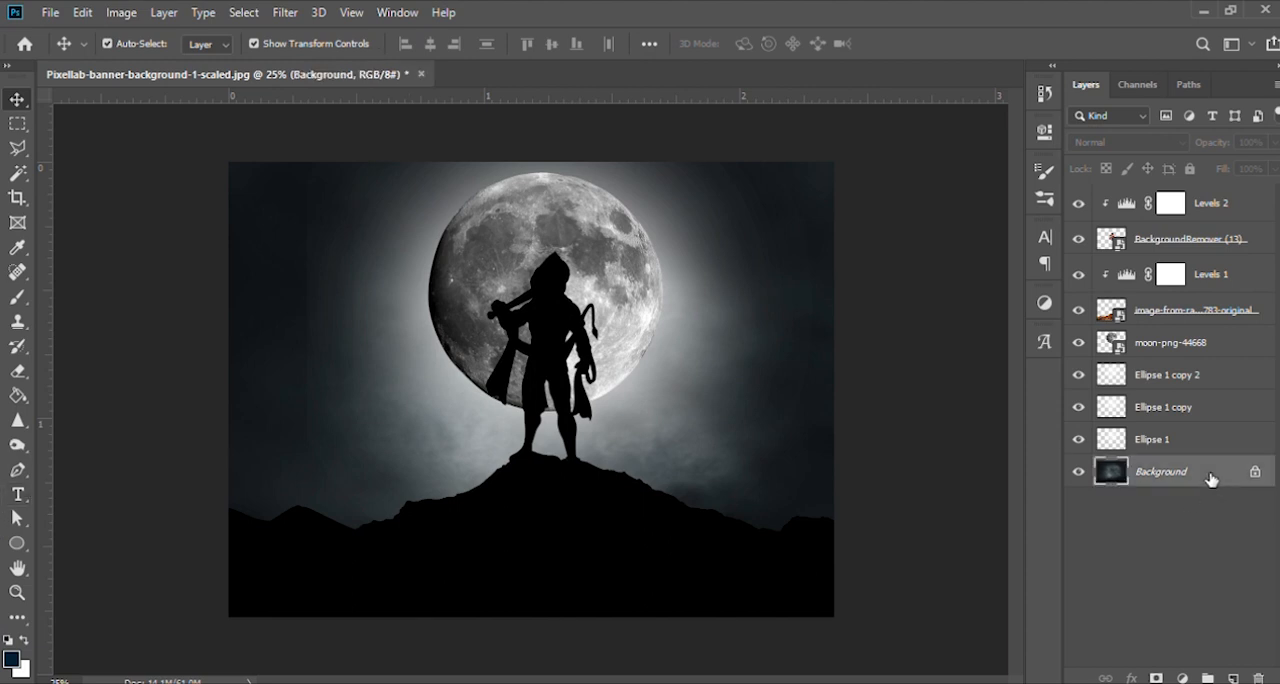
pyautogui.hotkey('ctrl', 'j')
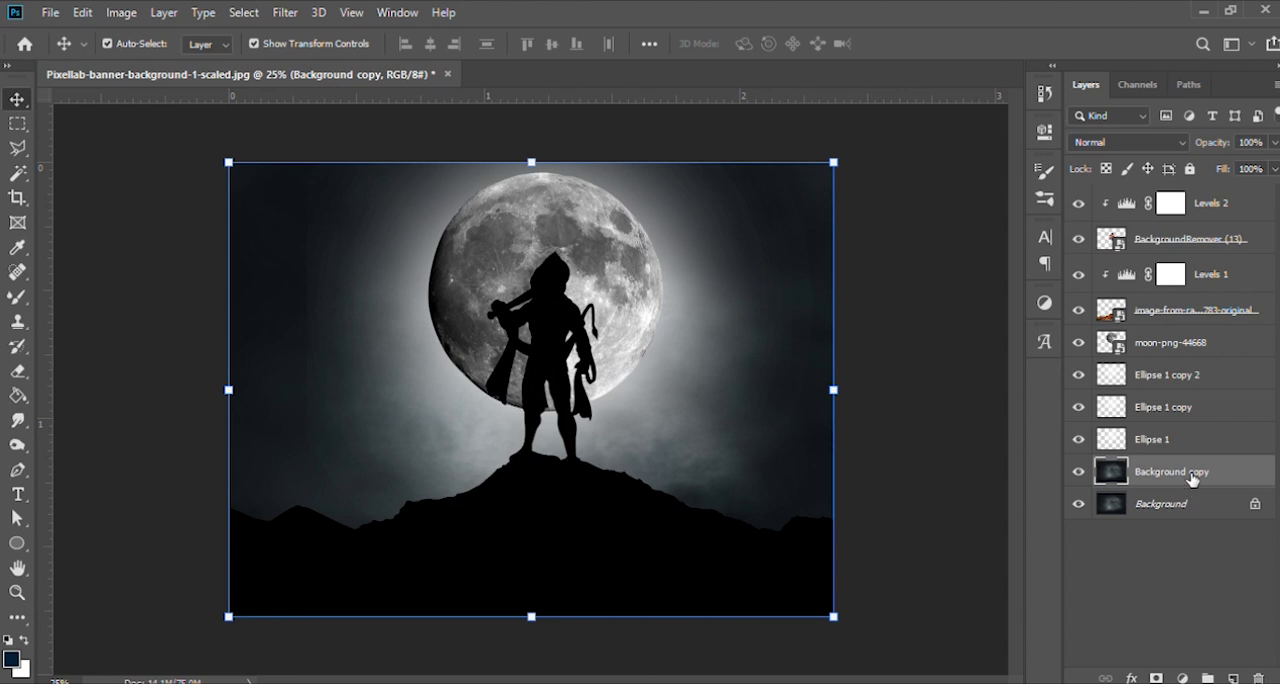
pyautogui.press('Delete')
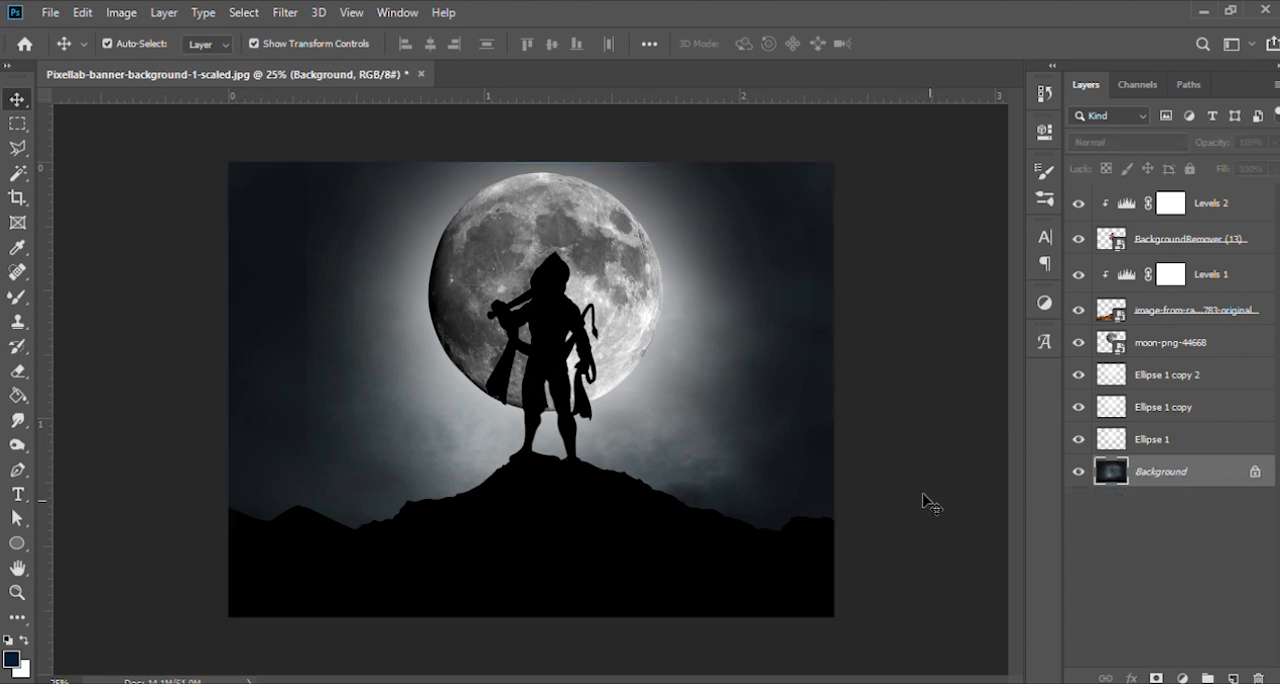
# - Apply a slight Gaussian Blur smart filter to the moon-png-44668 layer
pyautogui.click(622, 266)
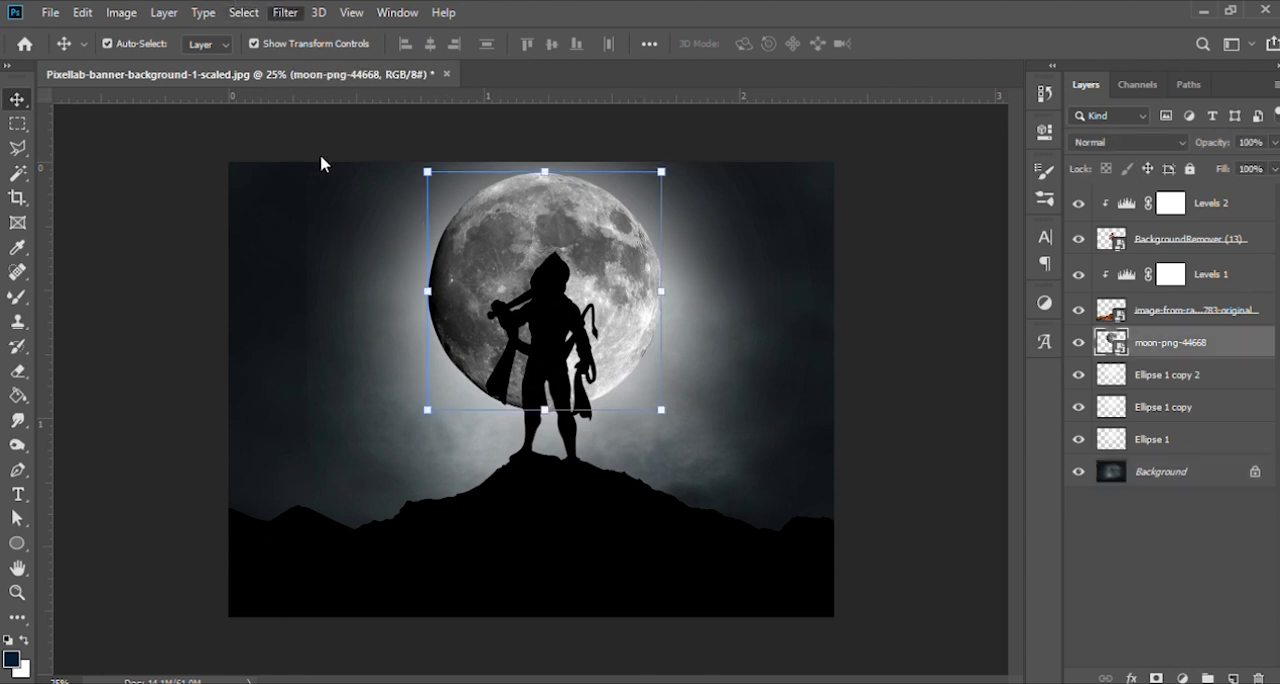
pyautogui.click(570, 298)
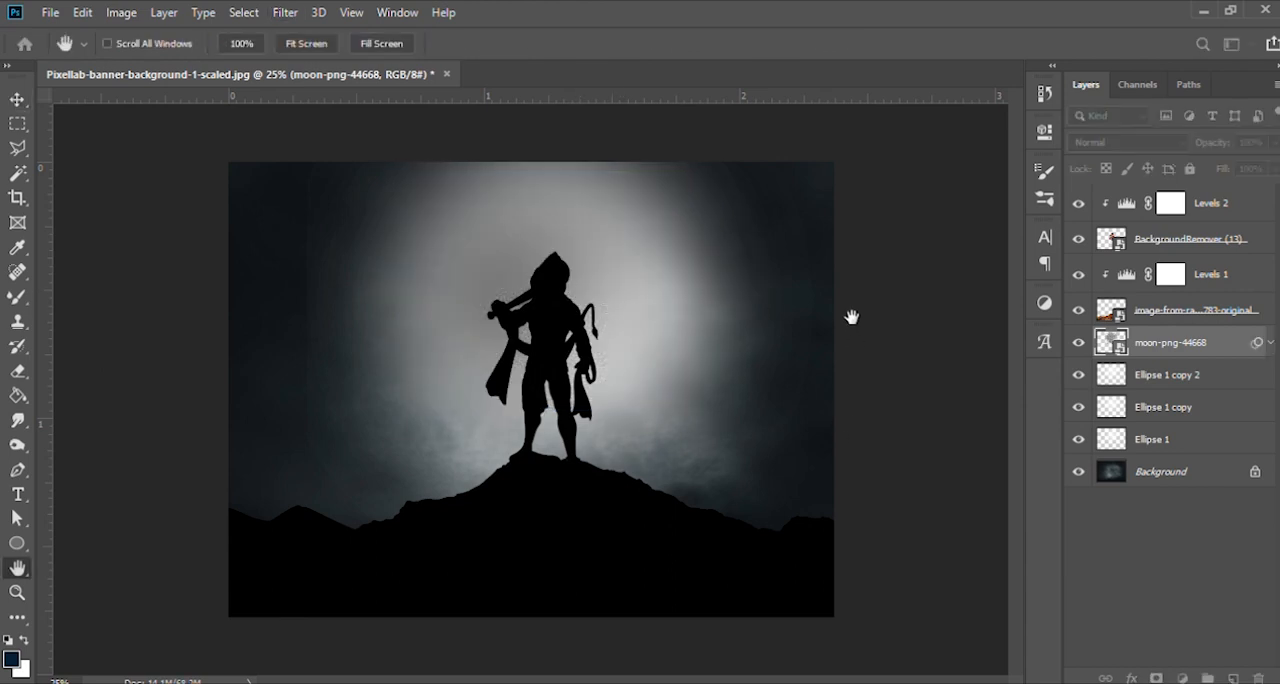
pyautogui.moveTo(805, 408); pyautogui.dragTo(761, 411)
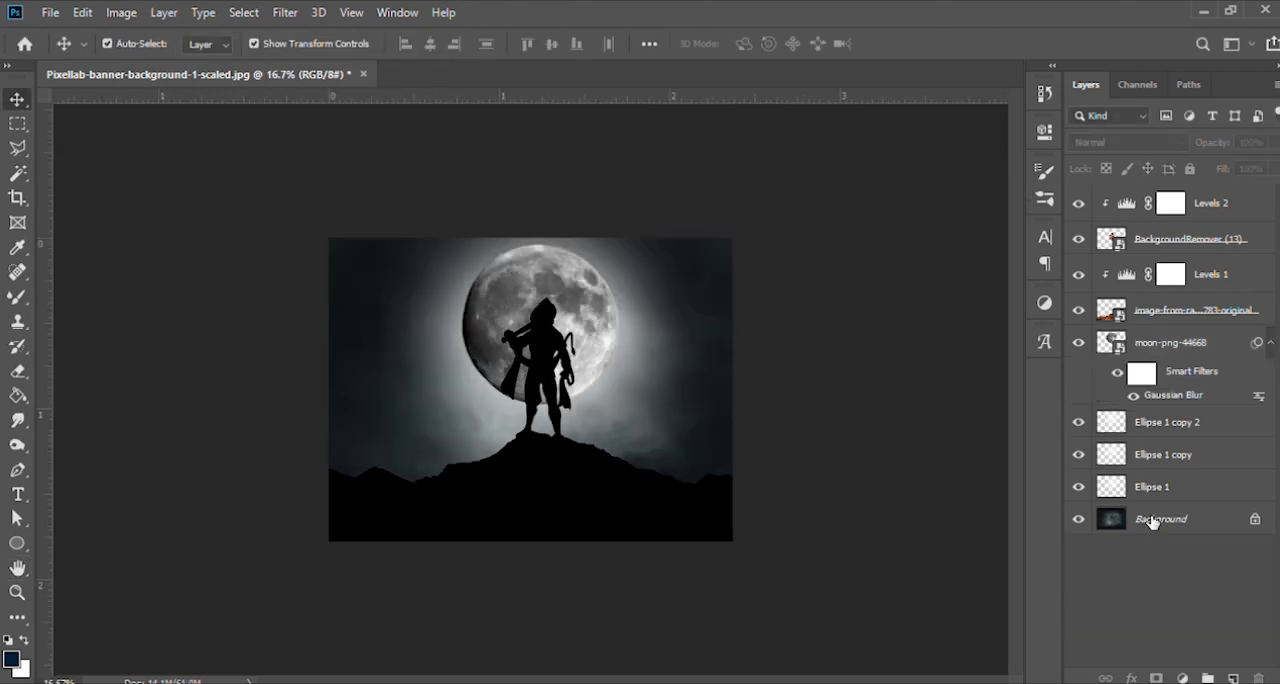
# - Unlock the Background layer into a regular layer, duplicate it, and select the original beneath the copy
pyautogui.click(1152, 522)
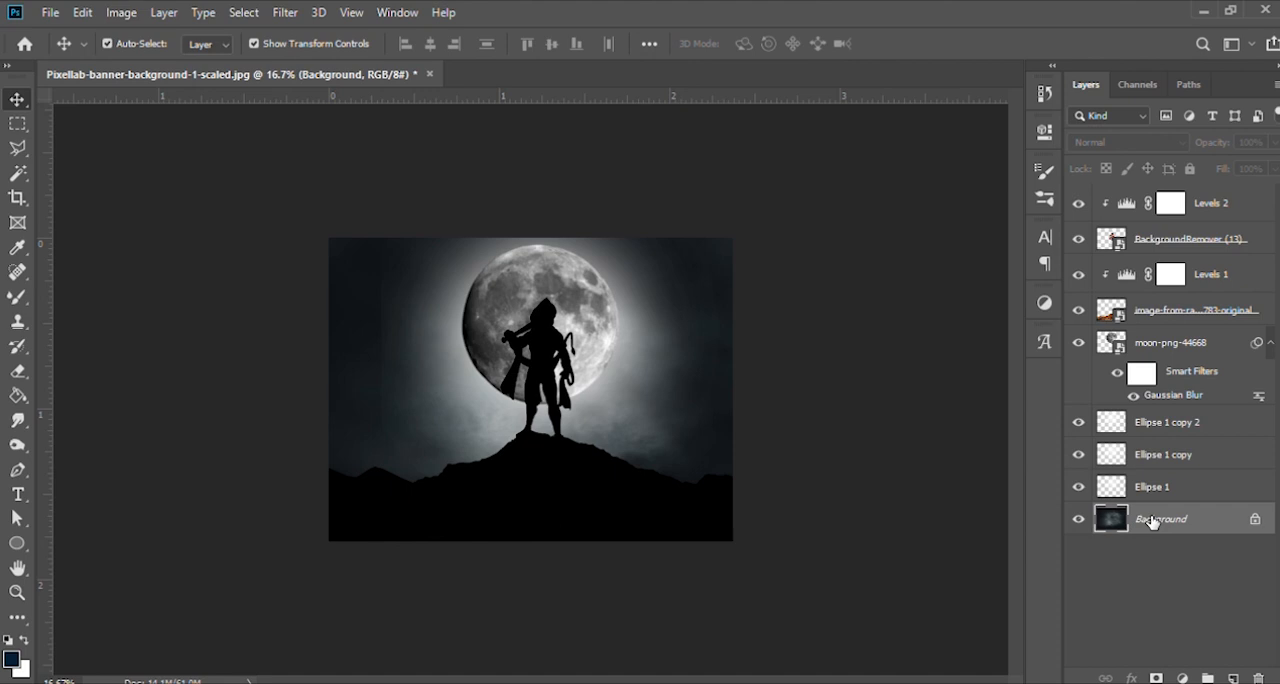
pyautogui.click(1255, 519)
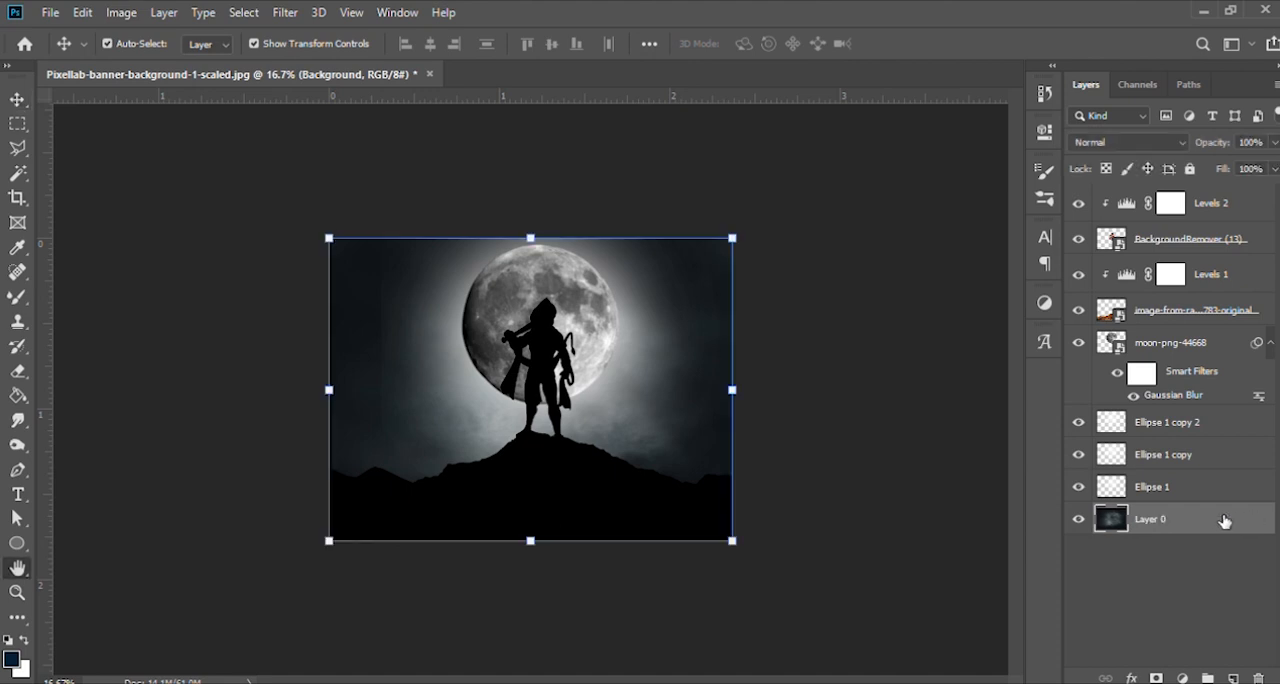
pyautogui.press('h')
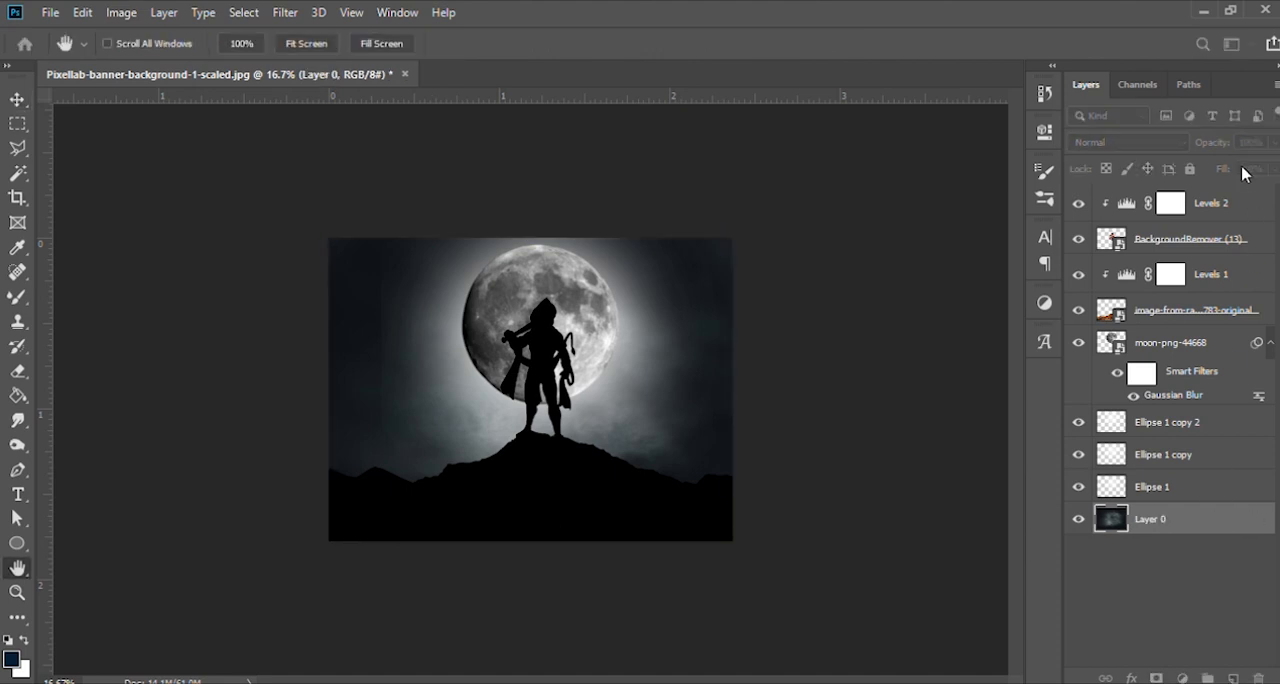
pyautogui.press('v')
pyautogui.hotkey('ctrl', 'j')
pyautogui.click(1187, 552)
# - Extend the canvas upward with the Crop tool, adding an empty strip above the night sky
pyautogui.press('c')
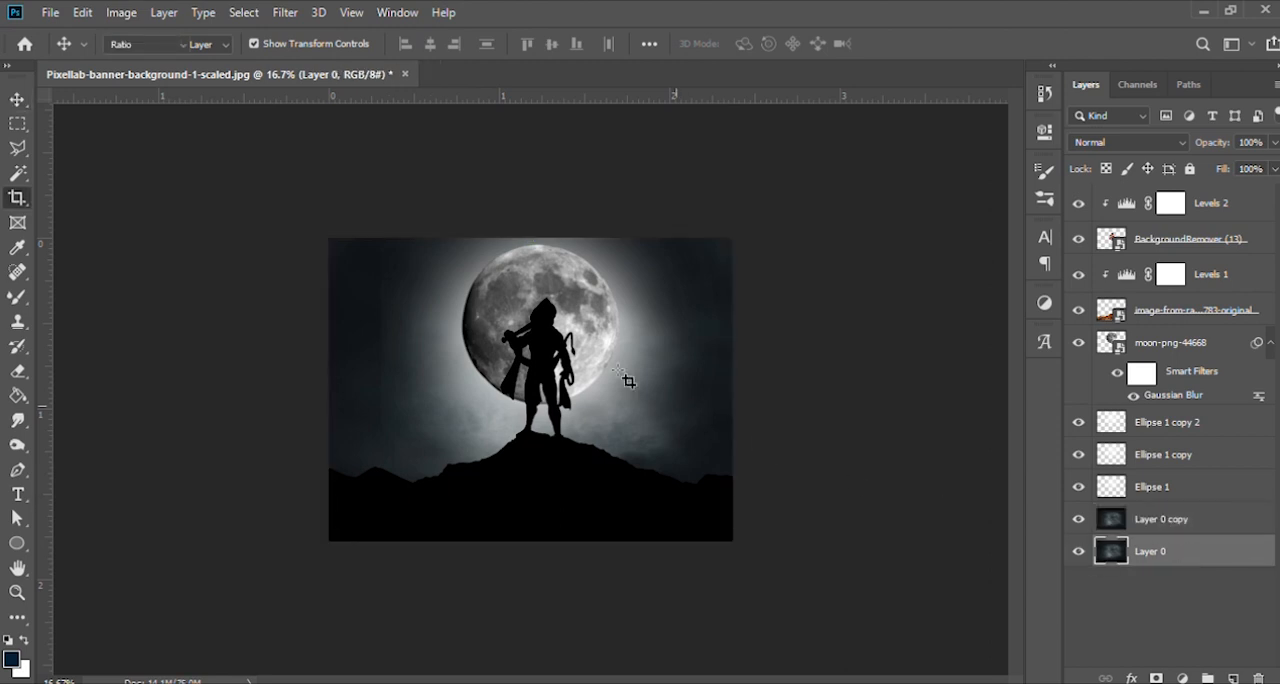
pyautogui.moveTo(530, 241); pyautogui.dragTo(534, 214)
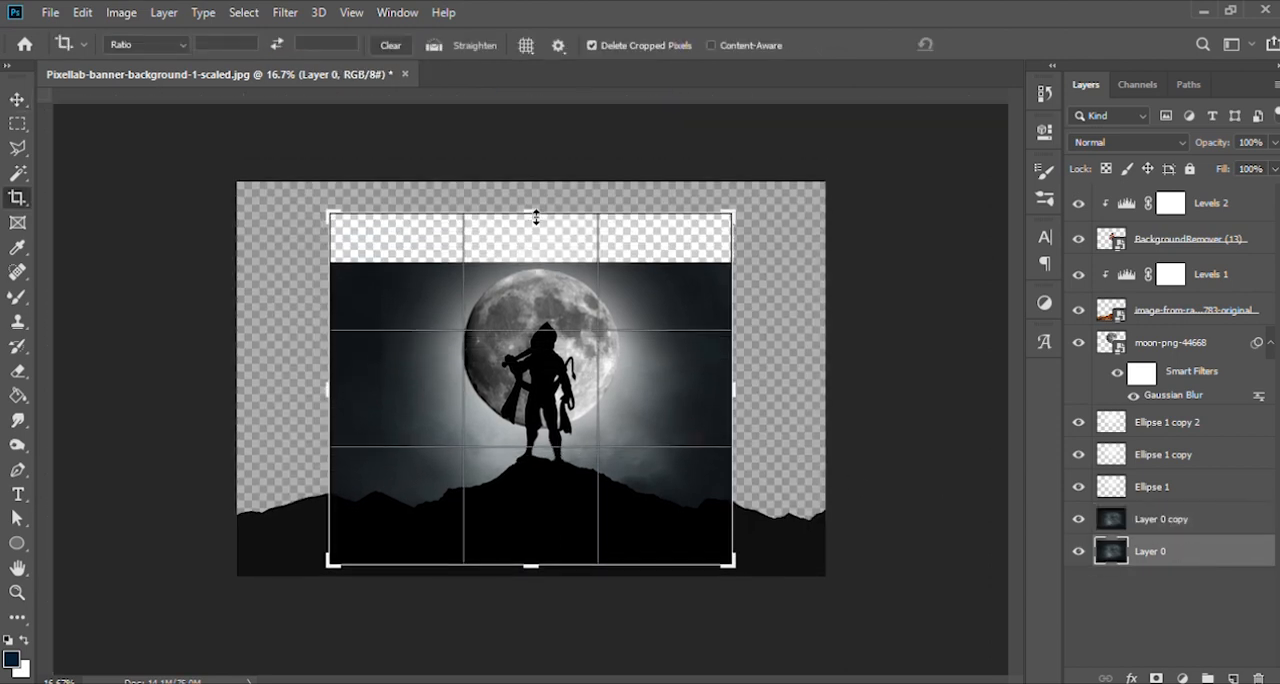
pyautogui.press('v')
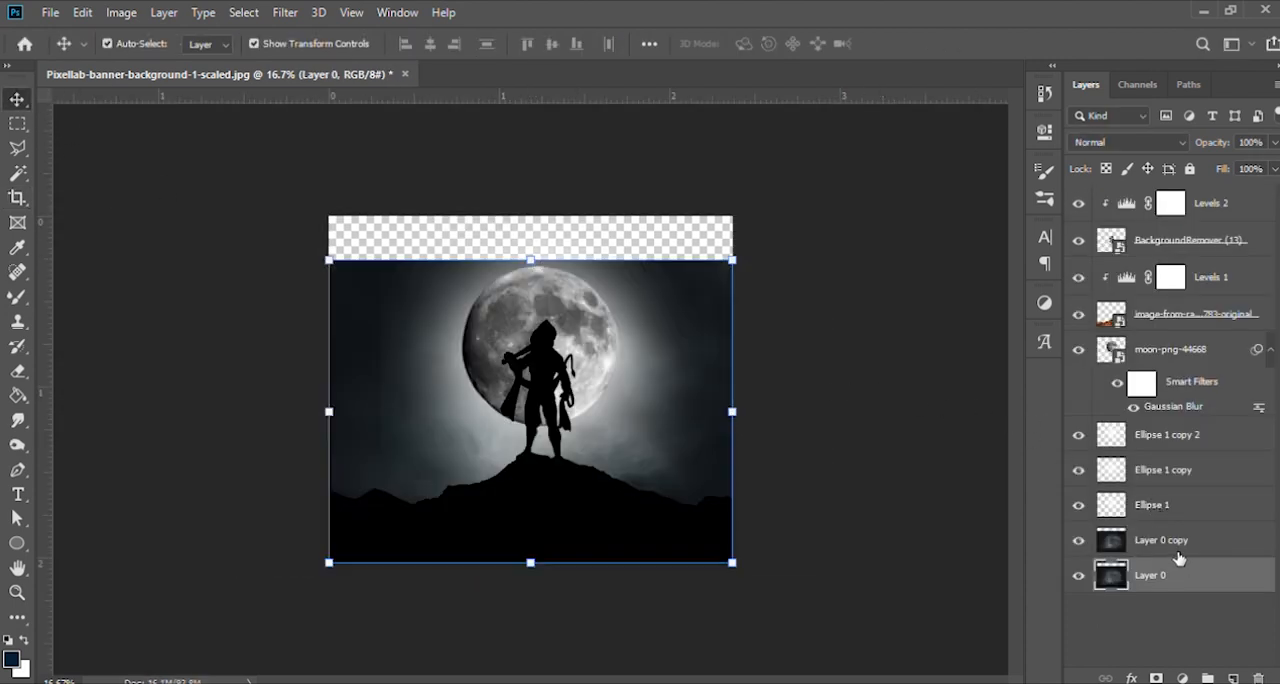
# - Move the Layer 0 copy sky layer up to fill the transparent strip at the top of the canvas
pyautogui.click(1178, 548)
pyautogui.moveTo(676, 411); pyautogui.dragTo(677, 367)
pyautogui.click(922, 376)
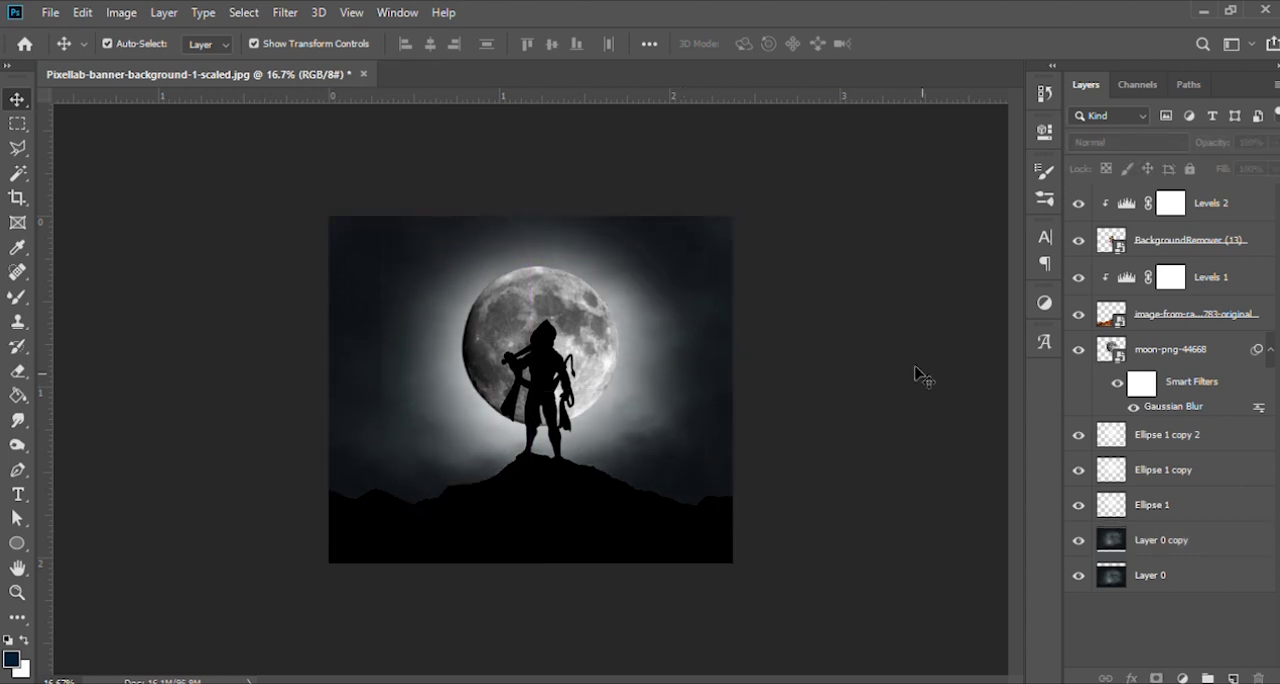
pyautogui.hotkey('ctrl', '+')
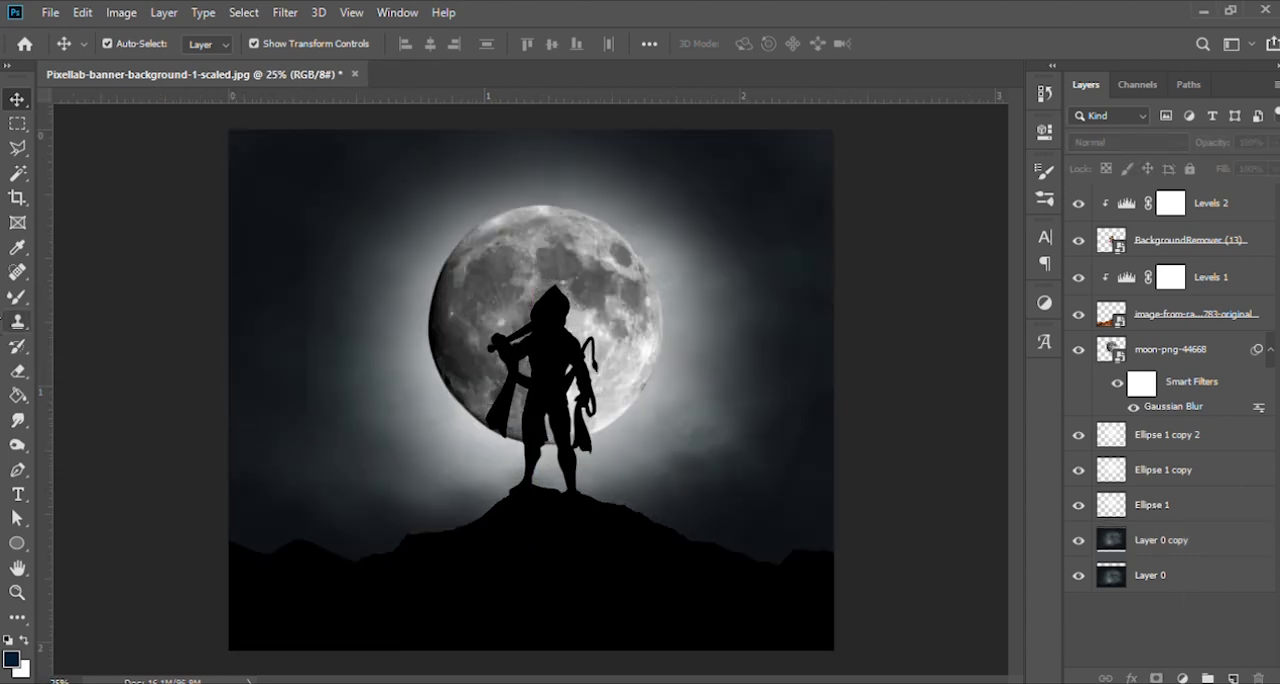
# - Add a text layer over the moon and the figure with the copied text beginning "BAJAR/GABALA"
pyautogui.click(17, 494)
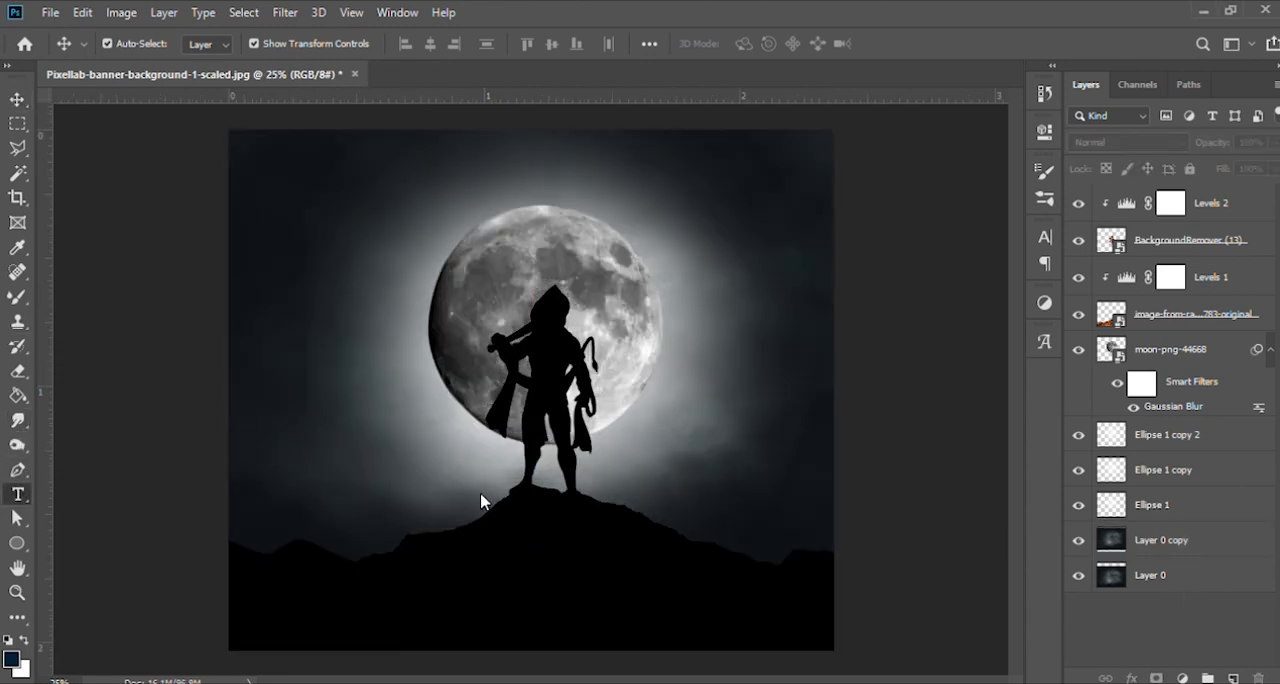
pyautogui.click(690, 417)
pyautogui.hotkey('ctrl', 'v')
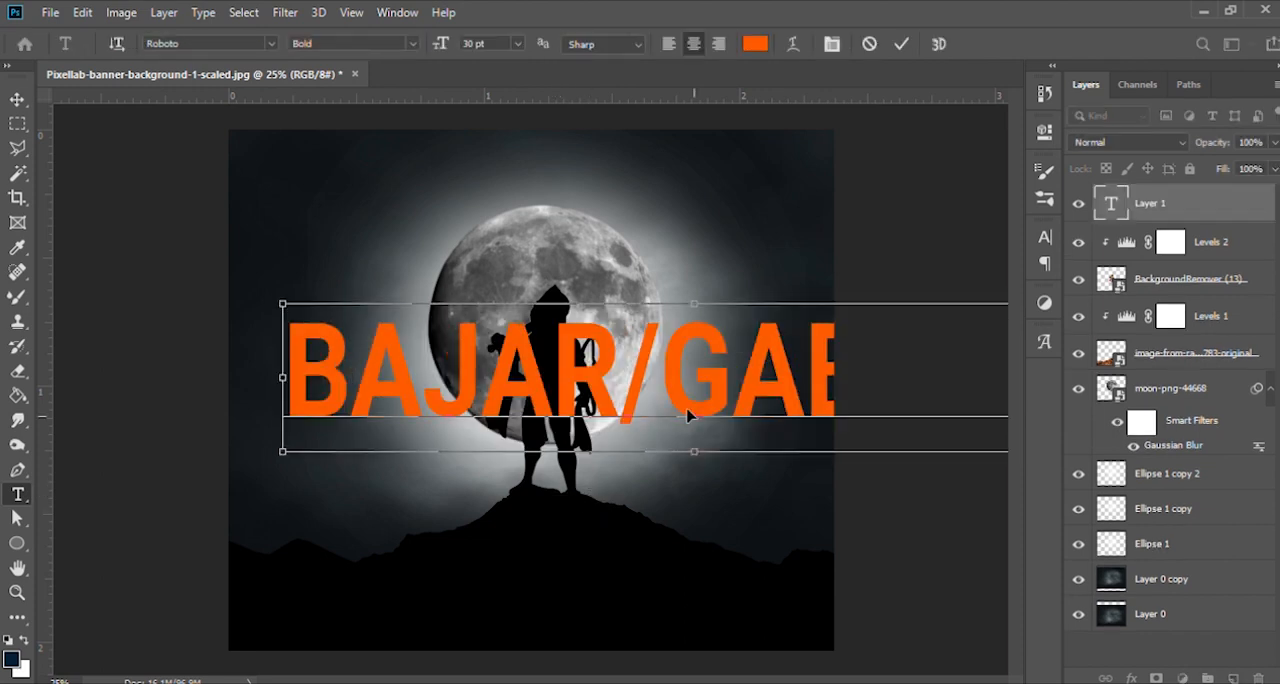
# - Set the colour of the entire pasted text to white and its size to 12 pt
pyautogui.hotkey('ctrl', 'a')
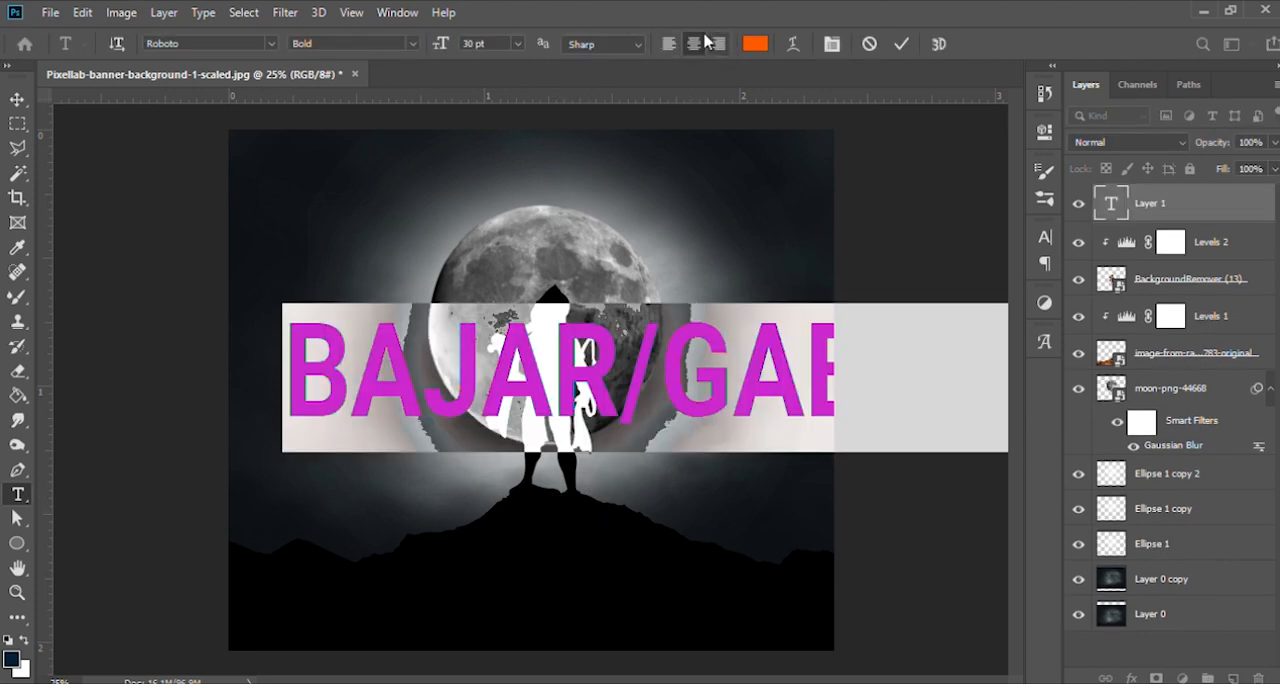
pyautogui.click(755, 44)
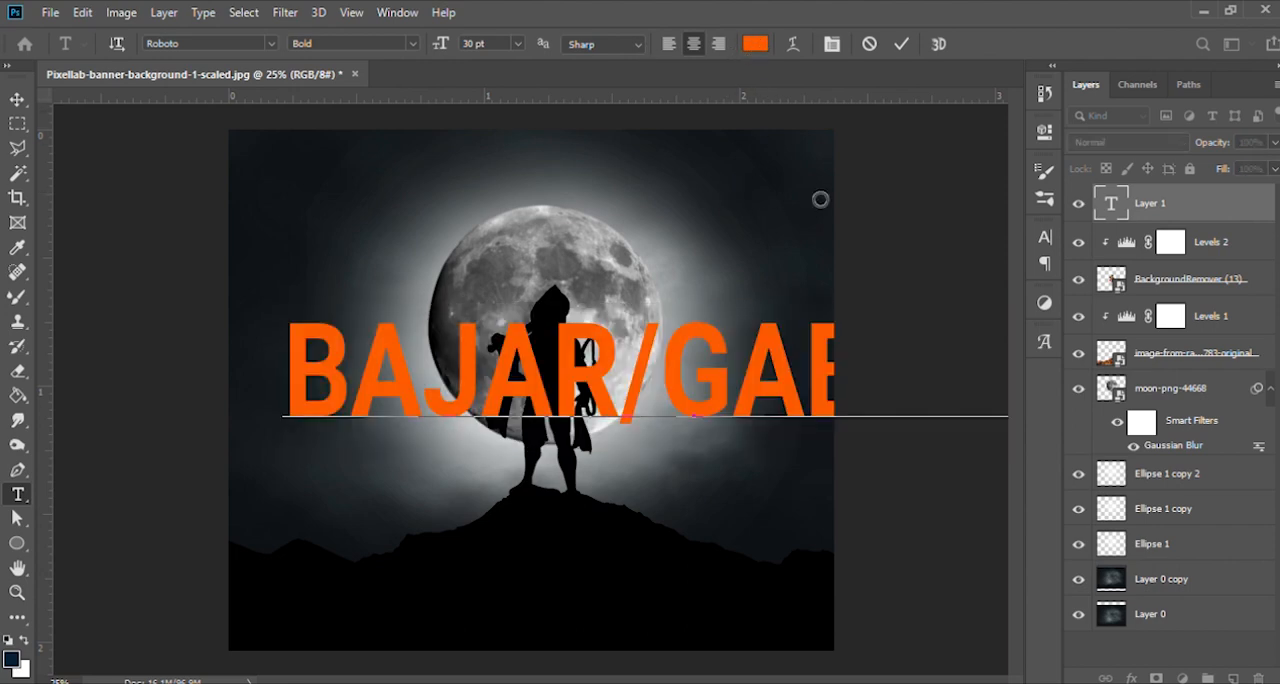
pyautogui.click(1260, 152)
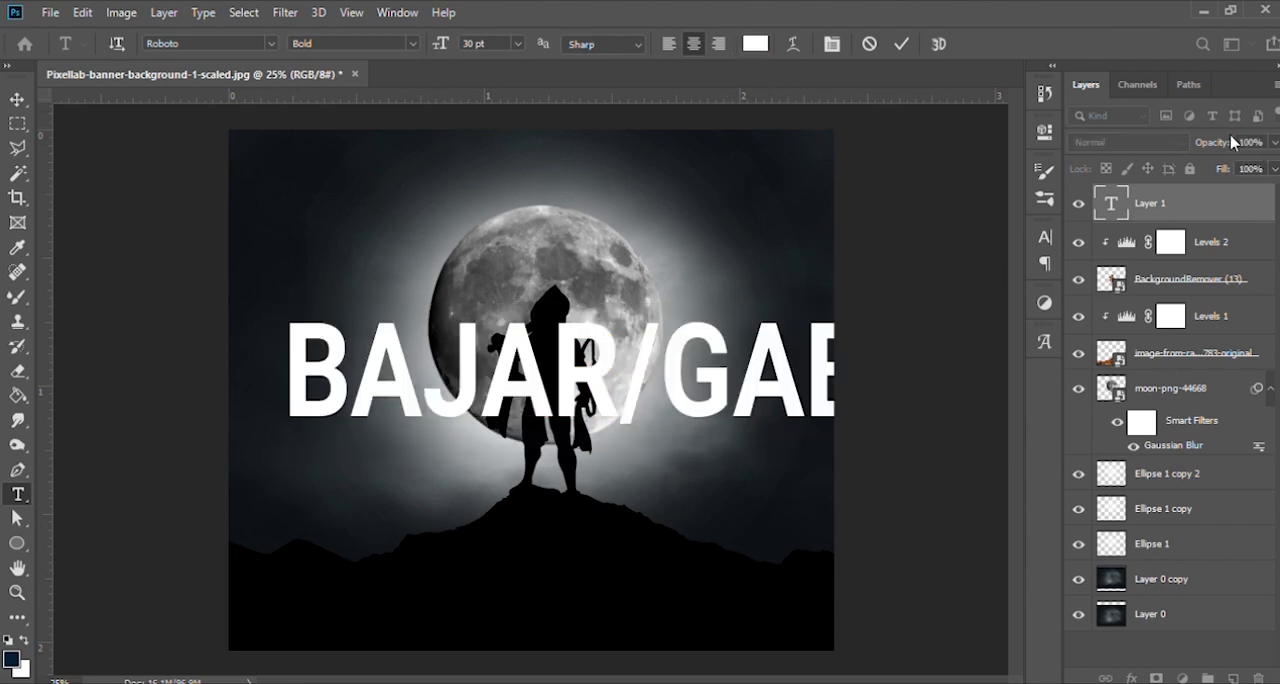
pyautogui.click(755, 48)
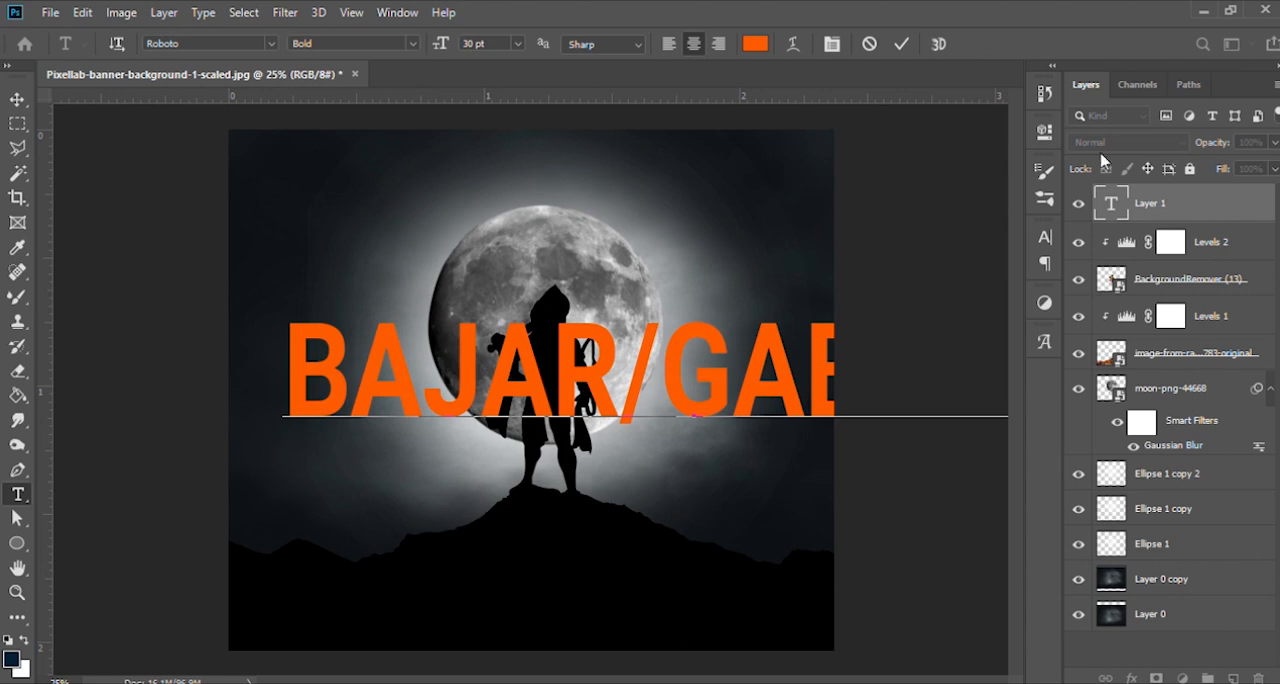
pyautogui.click(769, 79)
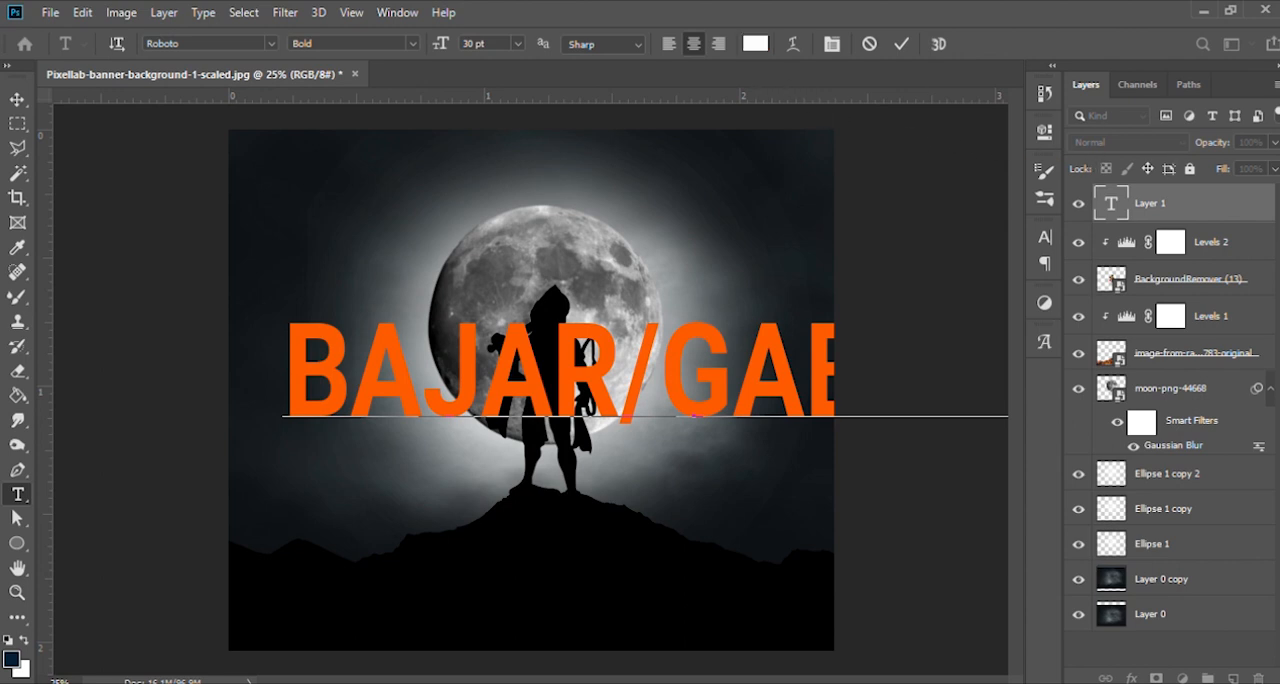
pyautogui.click(1258, 97)
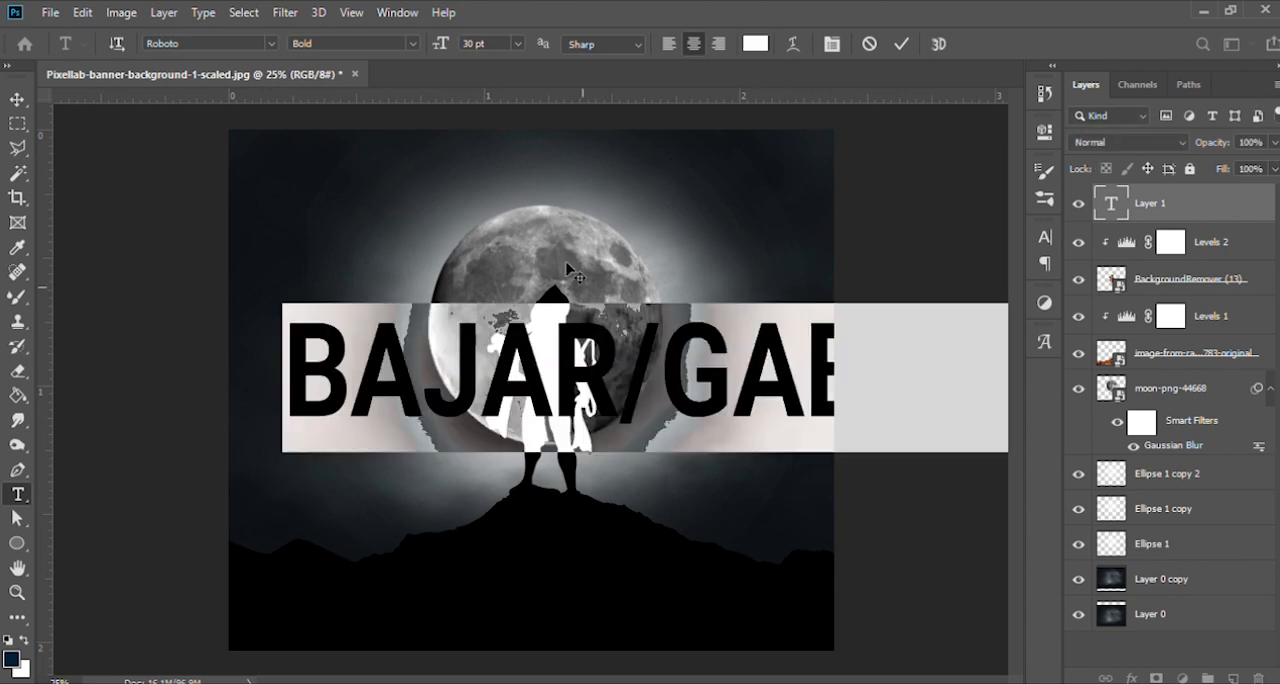
pyautogui.scroll(-17, 493, 37)
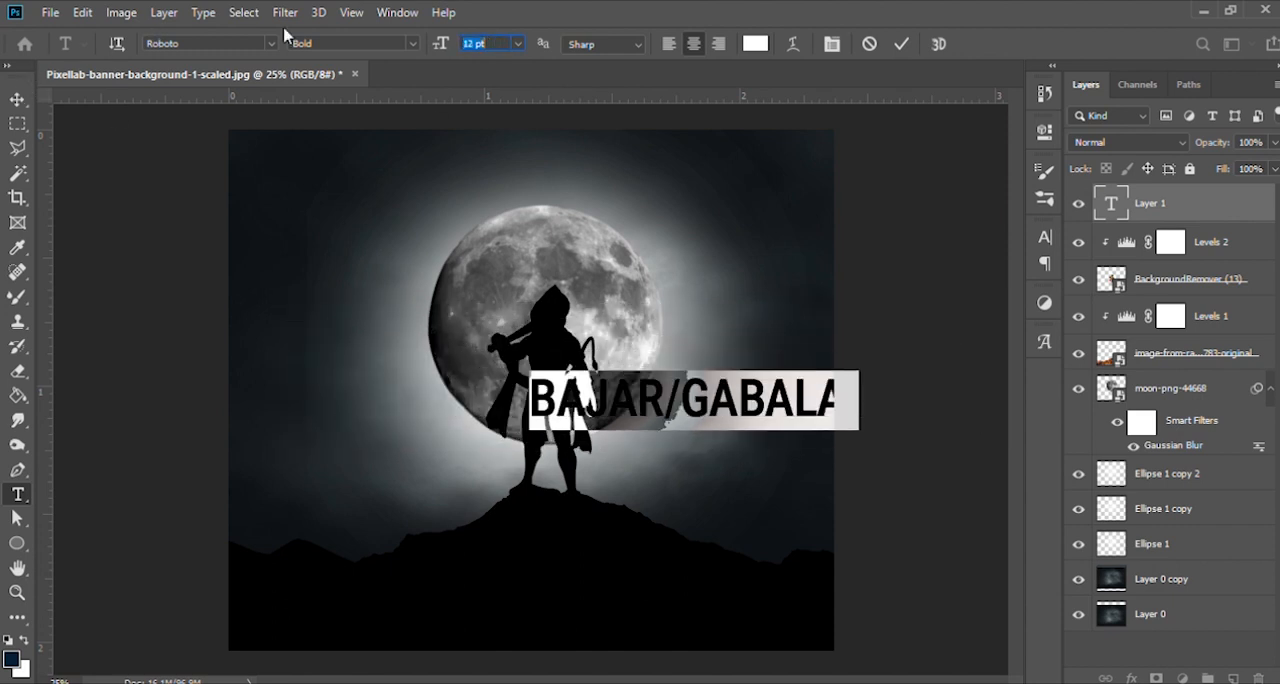
# - Change the text's font to the Devanagari typeface AMS Aakash
pyautogui.click(250, 46)
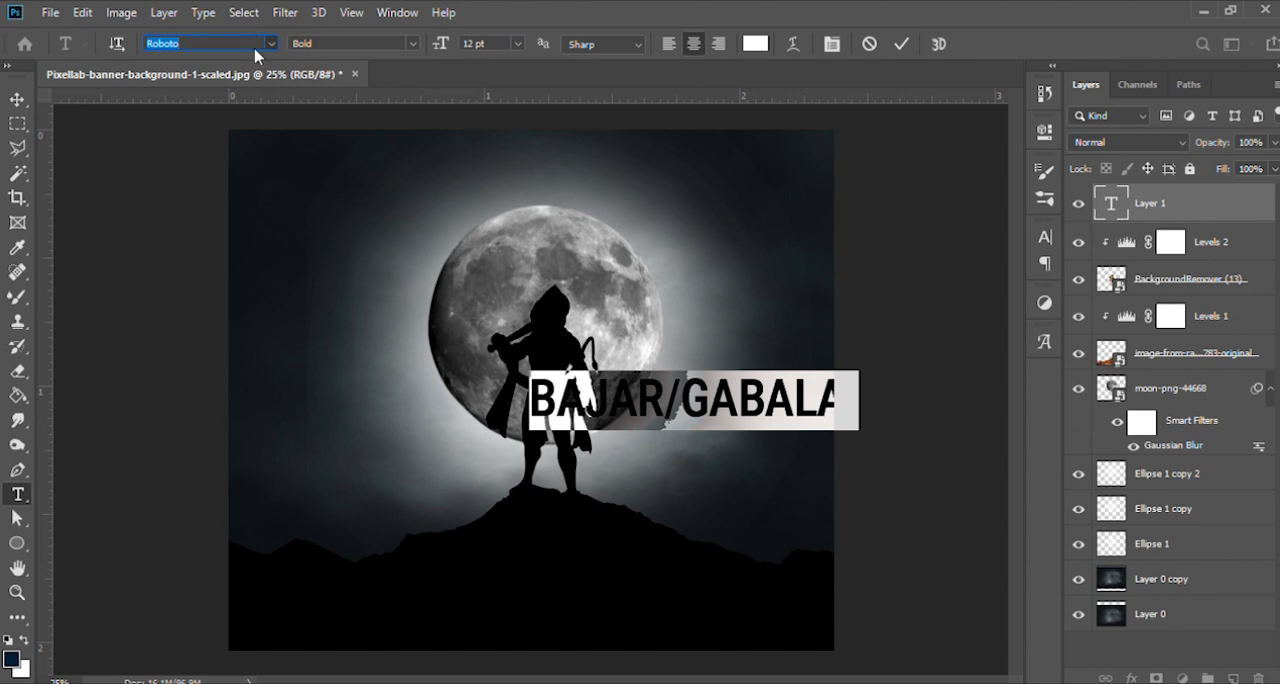
pyautogui.press('Down')
pyautogui.press('Down')
pyautogui.press('Down')
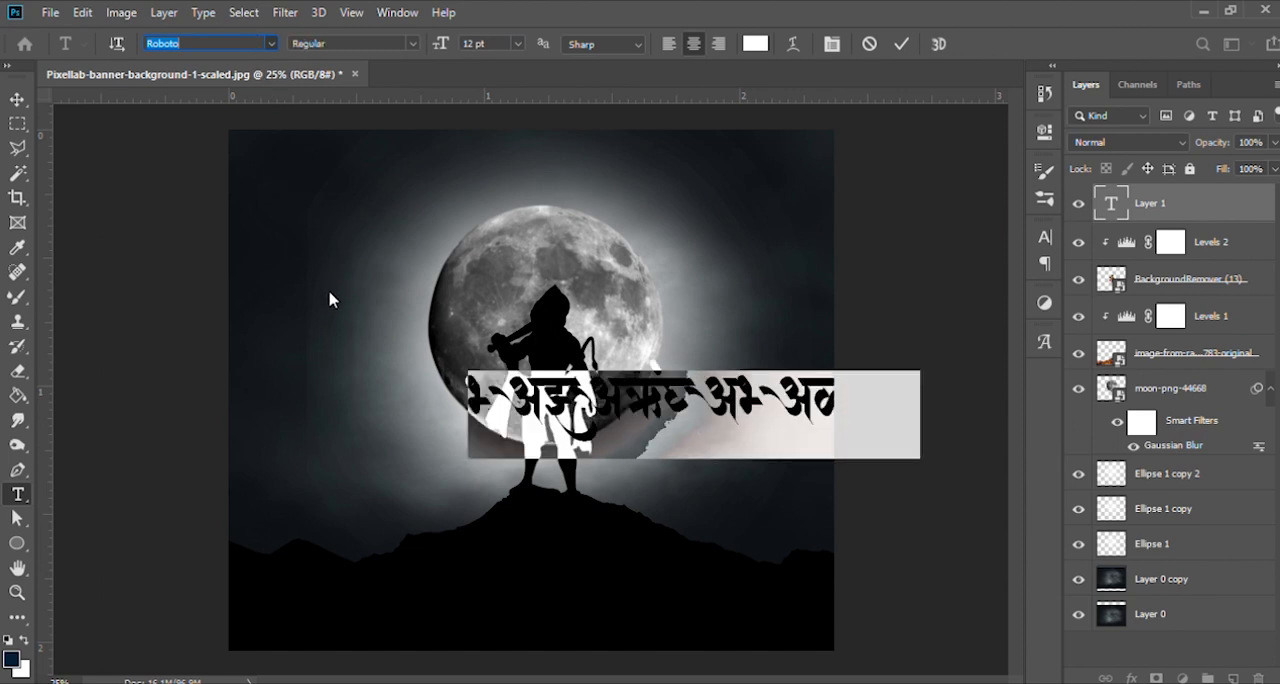
pyautogui.press('Down')
pyautogui.click(335, 315)
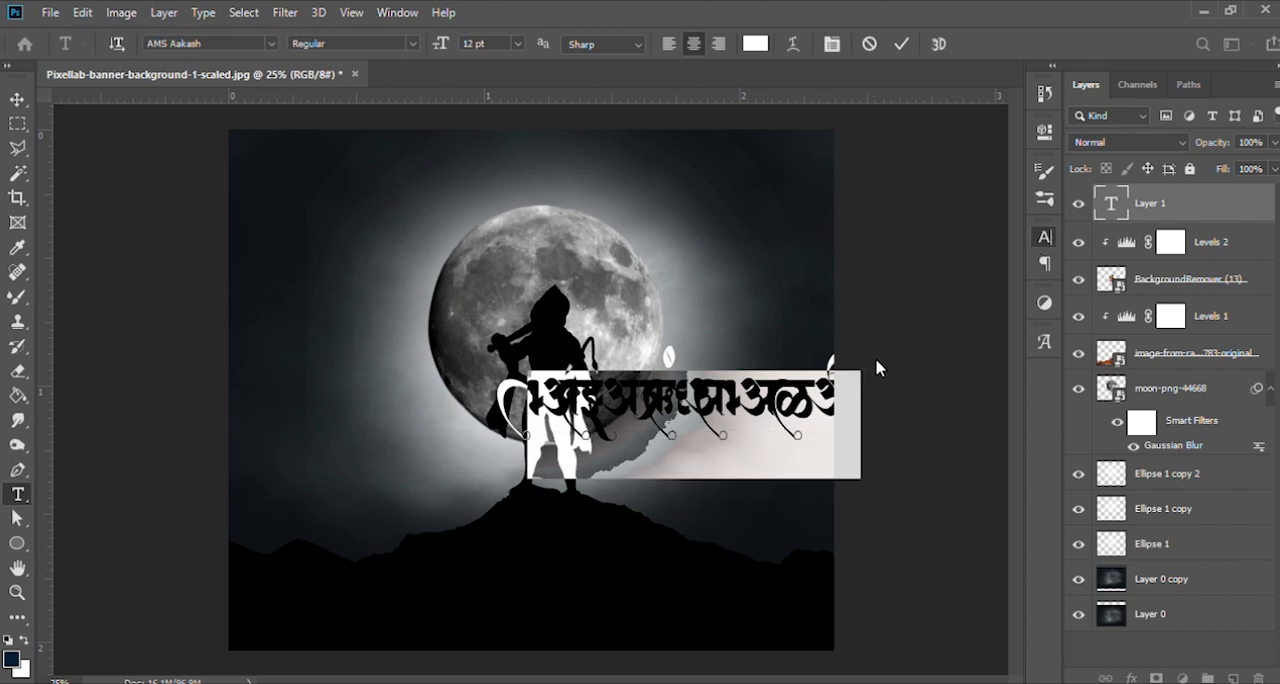
# - Try the neighbouring Devanagari typefaces on the title text and set its font to AMS Aaditya
pyautogui.click(266, 44)
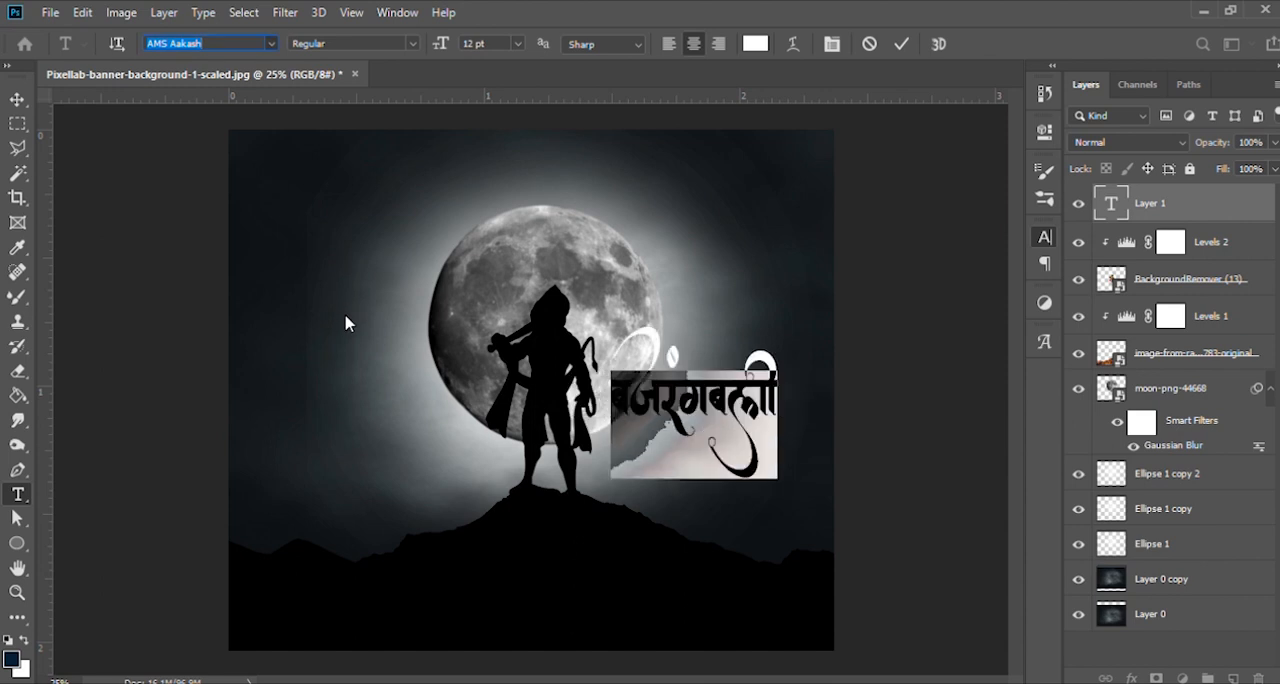
pyautogui.press('Down')
pyautogui.press('Down')
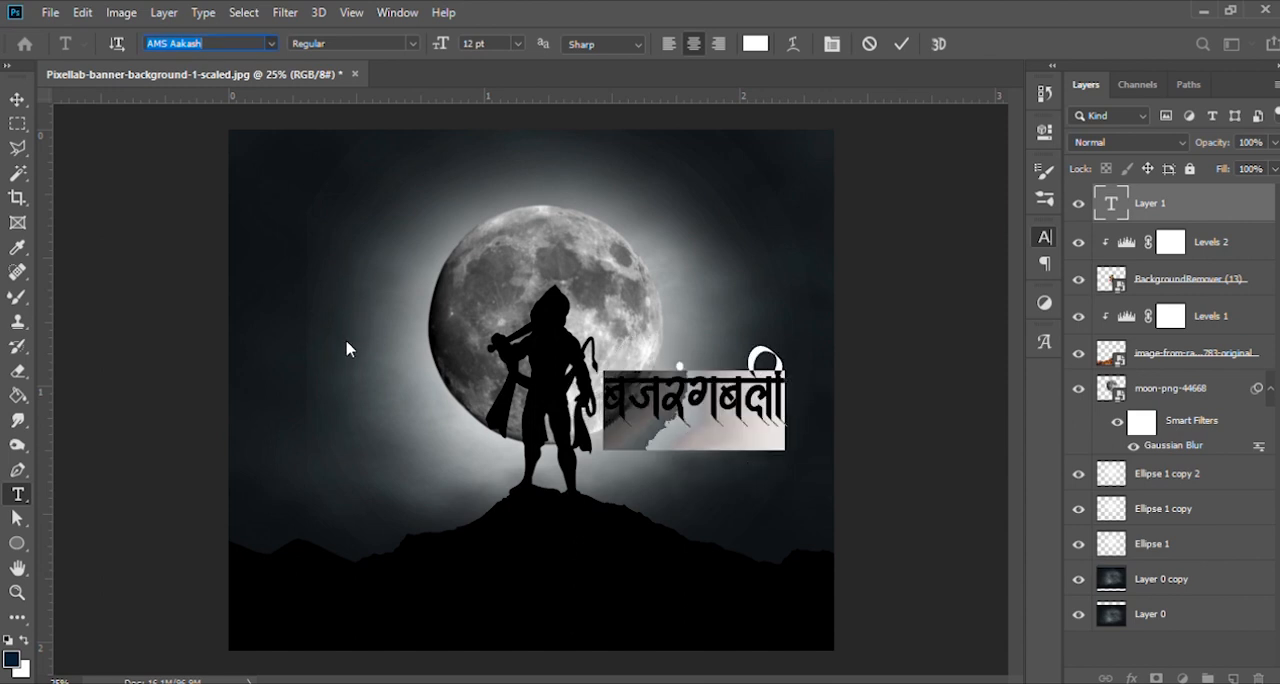
pyautogui.press('Down')
pyautogui.press('Down')
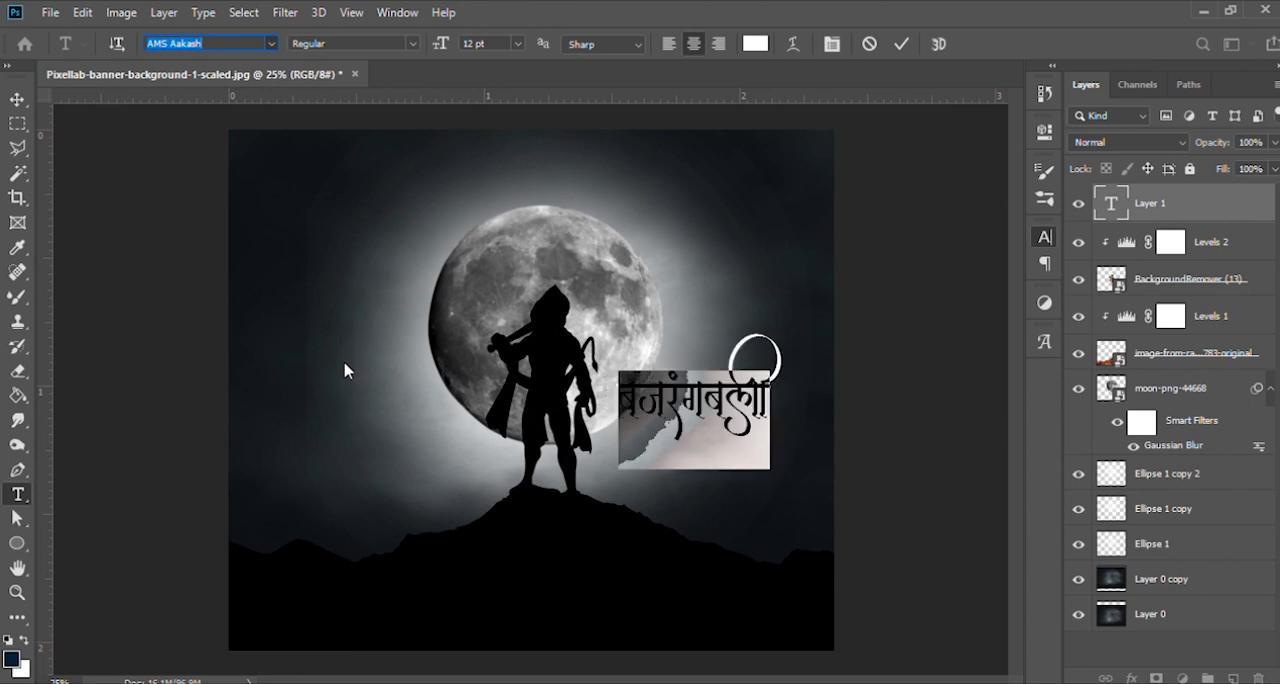
pyautogui.press('Down')
pyautogui.press('Down')
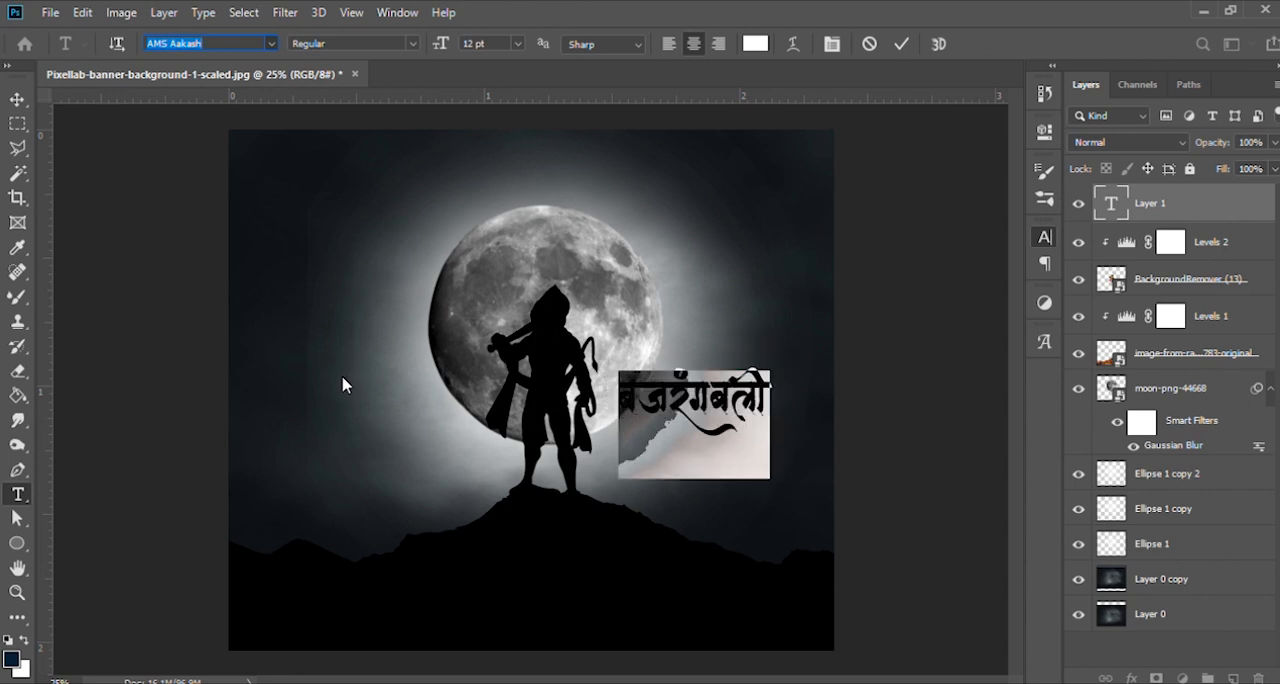
pyautogui.press('Down')
pyautogui.press('Down')
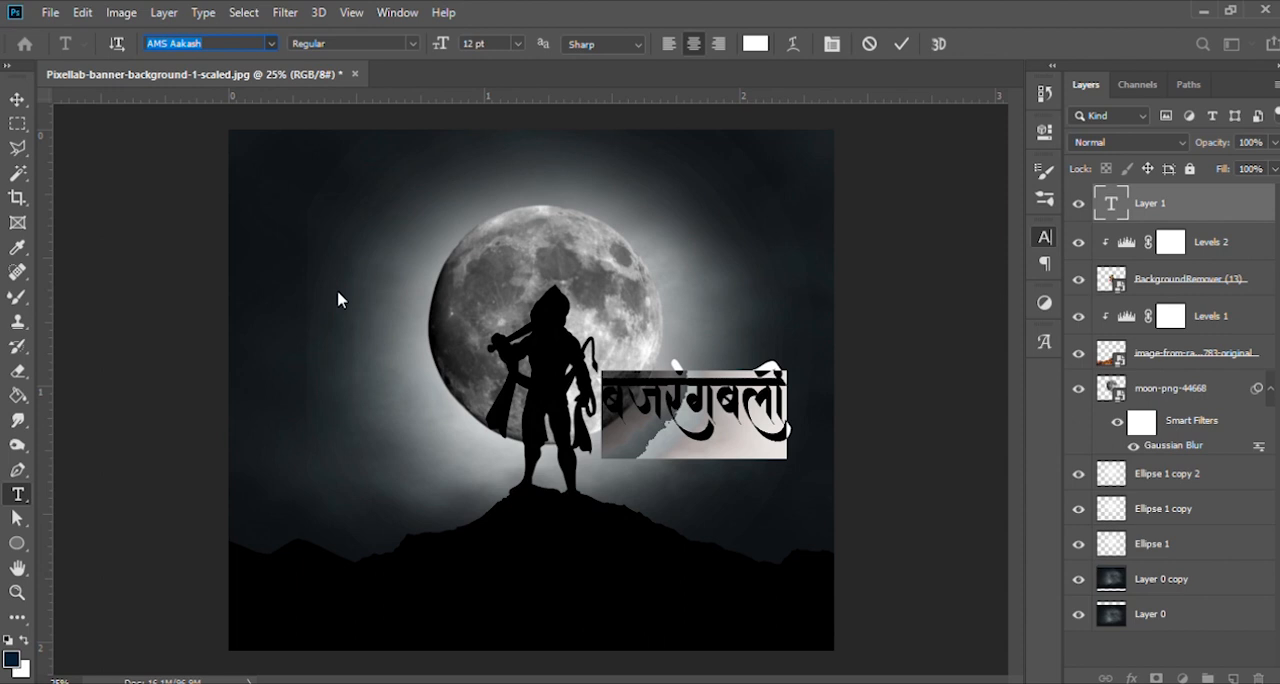
pyautogui.click(340, 300)
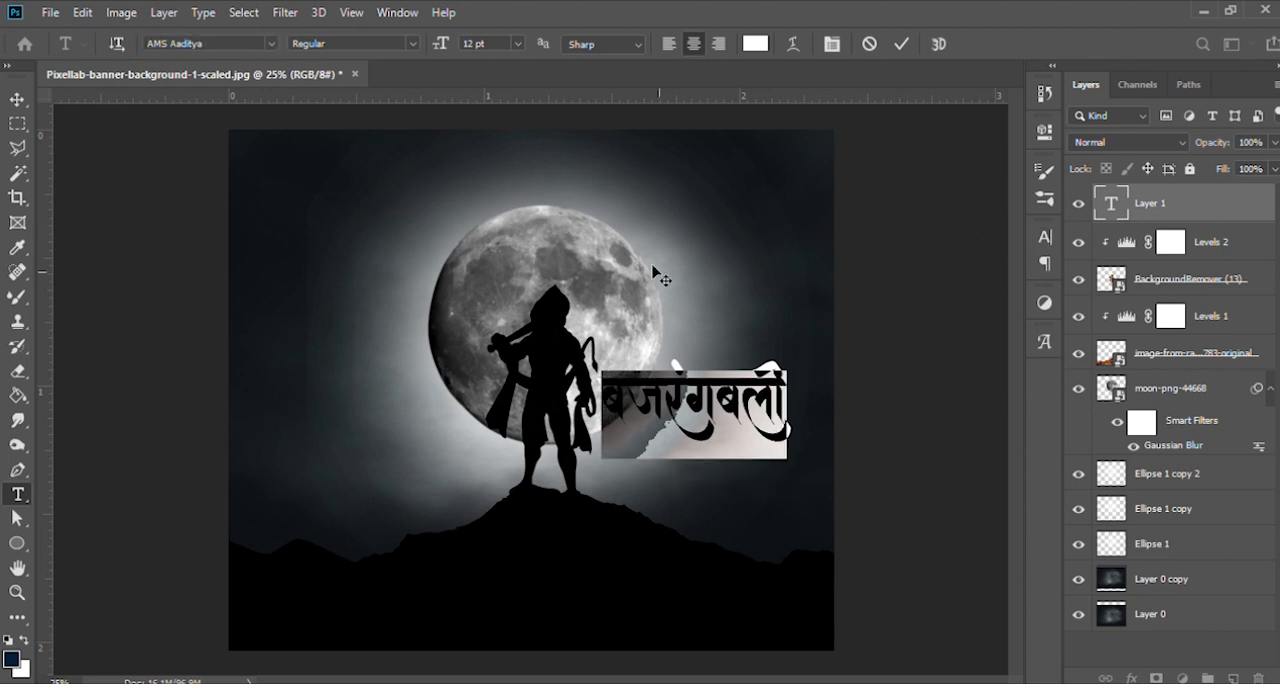
# - Enlarge the Devanagari title proportionally to 293.20% and position it across the upper half of the canvas over the moon
pyautogui.click(17, 99)
pyautogui.moveTo(726, 439)
pyautogui.mouseDown()
pyautogui.moveTo(626, 372)
pyautogui.moveTo(716, 433)
pyautogui.mouseUp()
pyautogui.moveTo(641, 397); pyautogui.dragTo(531, 341)
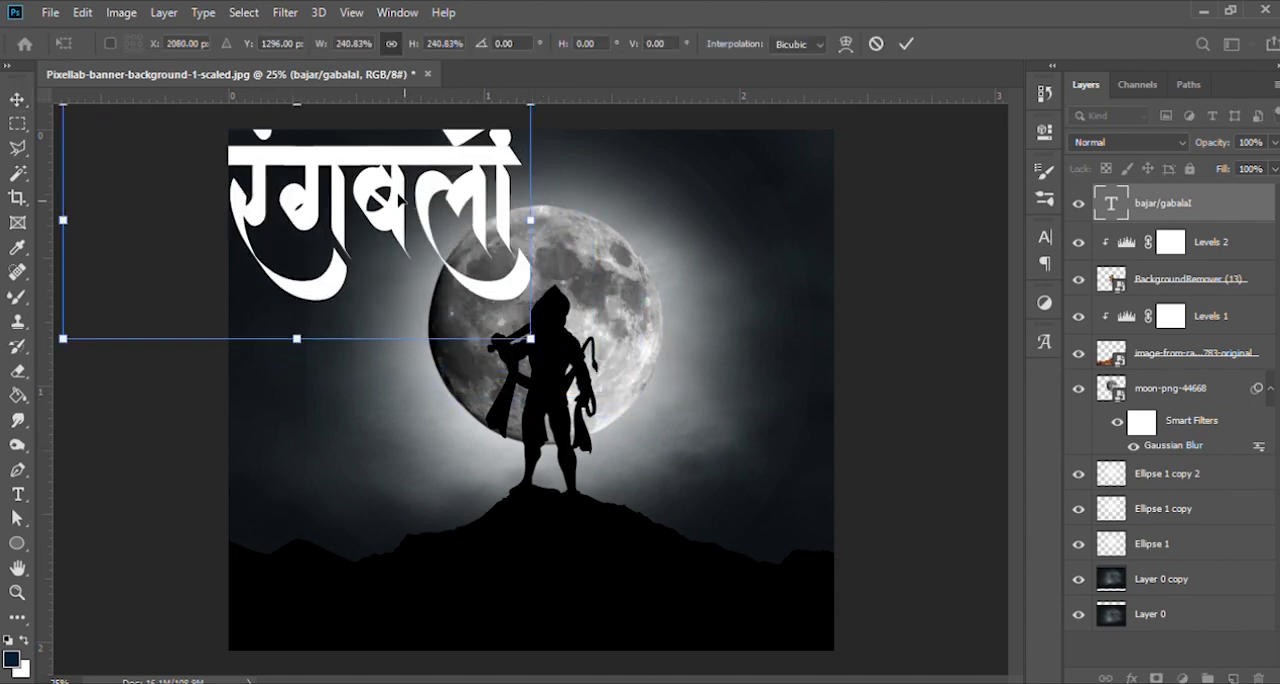
pyautogui.moveTo(400, 220); pyautogui.dragTo(625, 342)
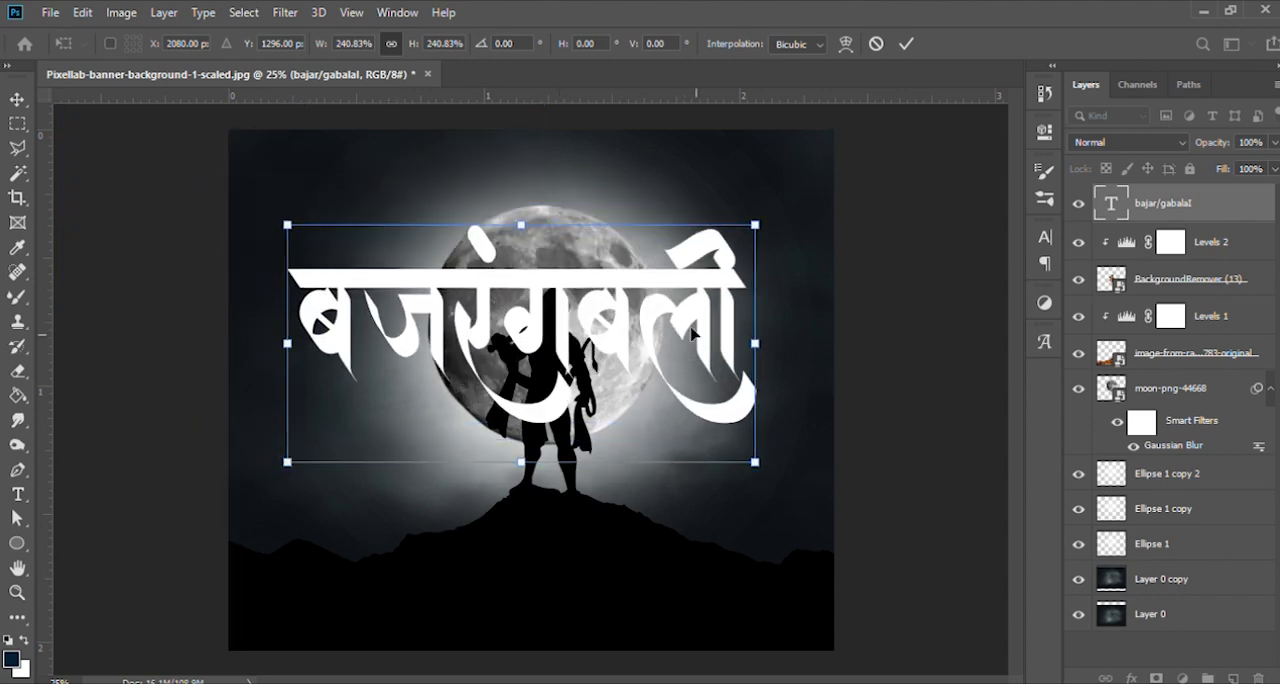
pyautogui.moveTo(757, 462)
pyautogui.mouseDown()
pyautogui.moveTo(777, 484)
pyautogui.moveTo(763, 467)
pyautogui.mouseUp()
pyautogui.moveTo(489, 306); pyautogui.dragTo(541, 286)
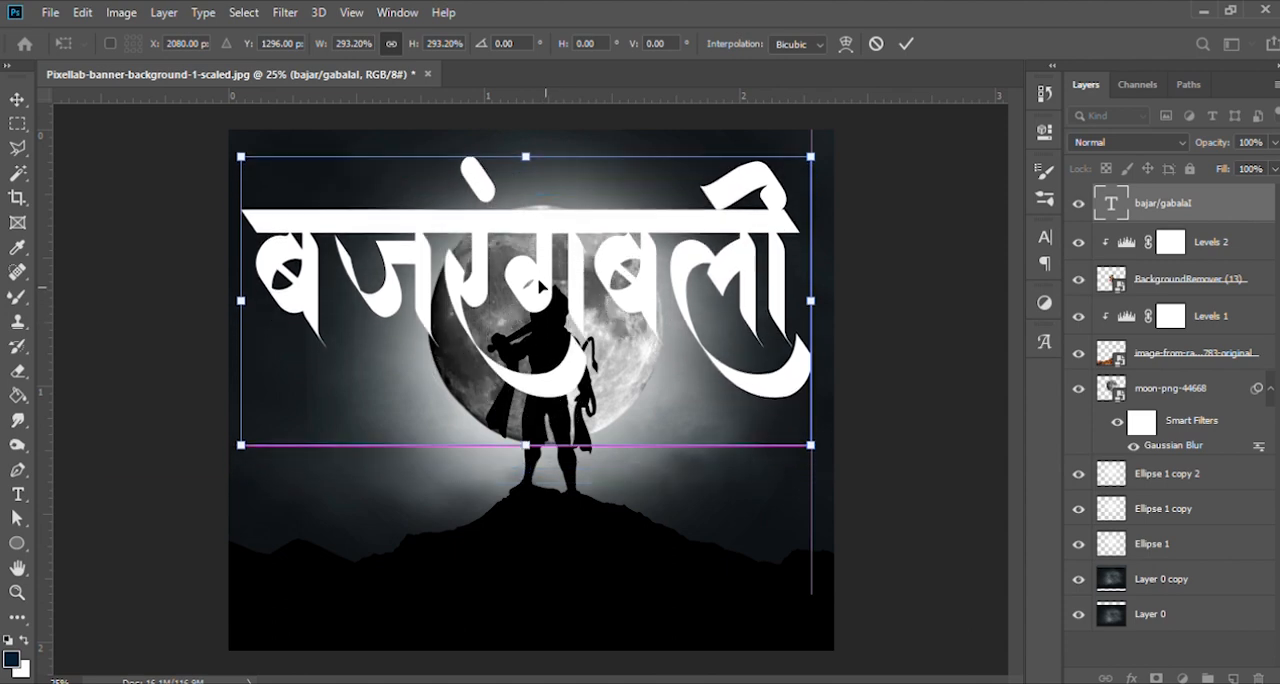
# - Place the title text layer between Ellipse 1 and Layer 0 copy and set its blending mode to Overlay
pyautogui.moveTo(1190, 206); pyautogui.dragTo(1199, 568)
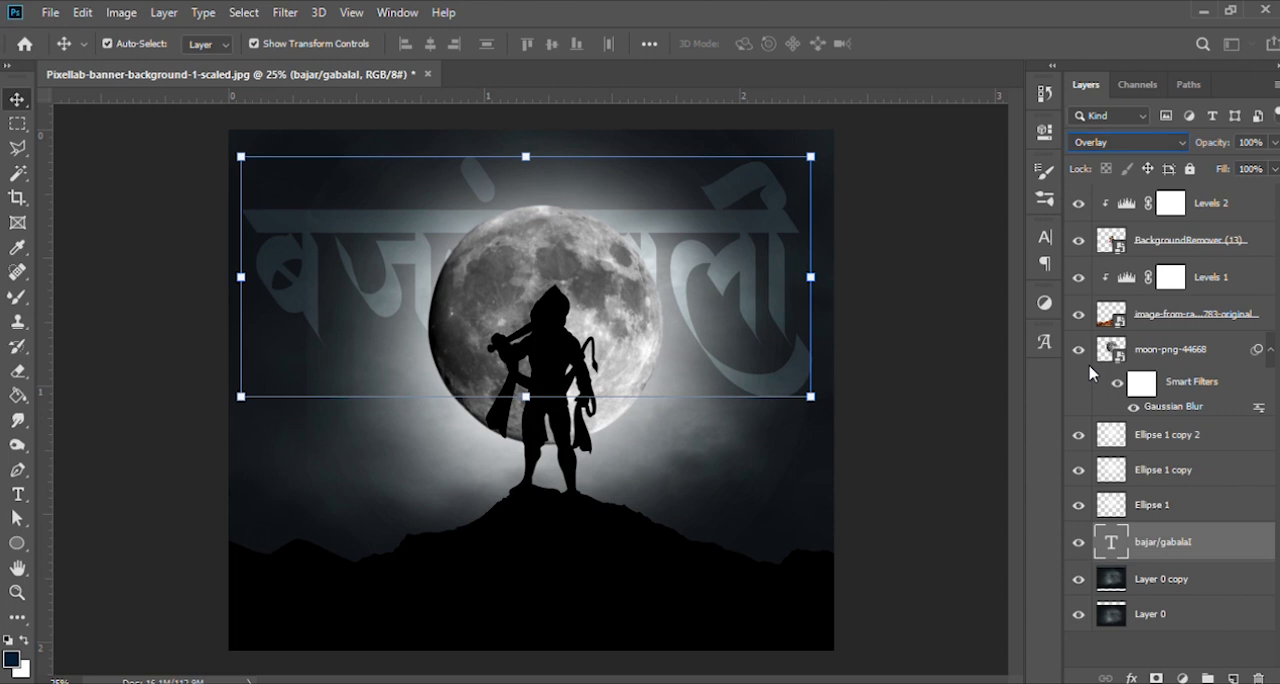
# - Scale the title text to 104.02% and centre it horizontally behind the moon at X 1280 px, Y 732 px
pyautogui.hotkey('ctrl', 't')
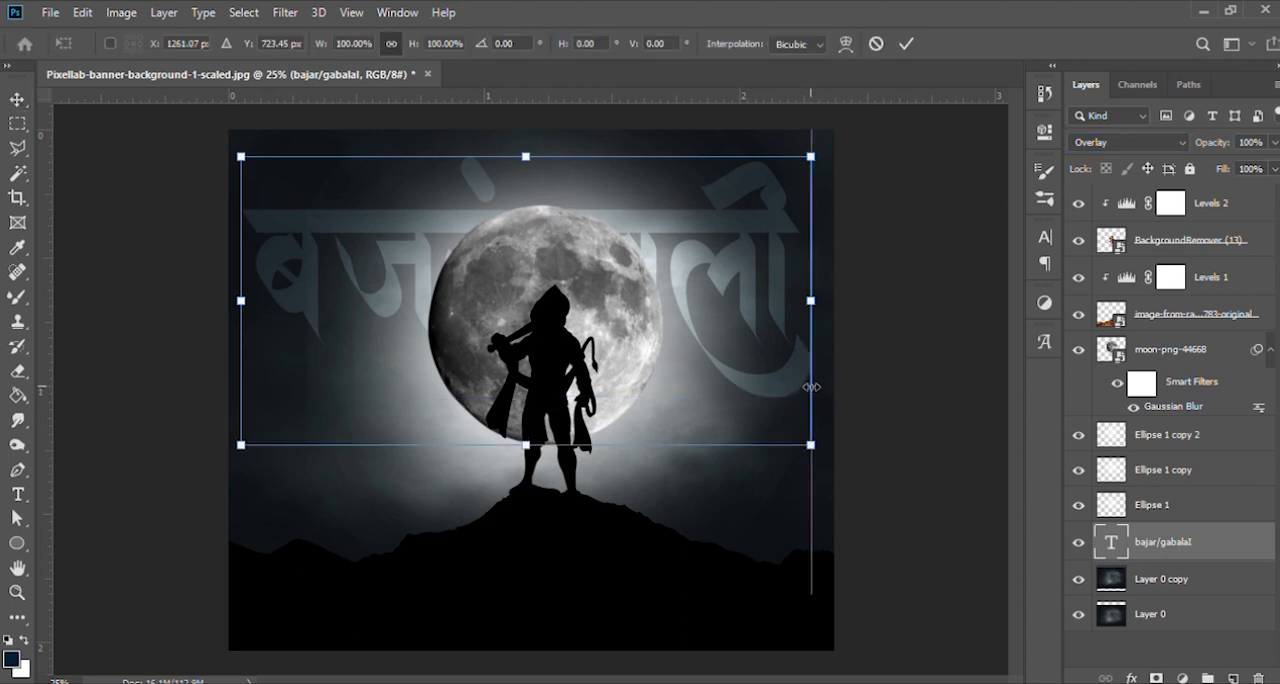
pyautogui.moveTo(731, 266); pyautogui.dragTo(755, 246)
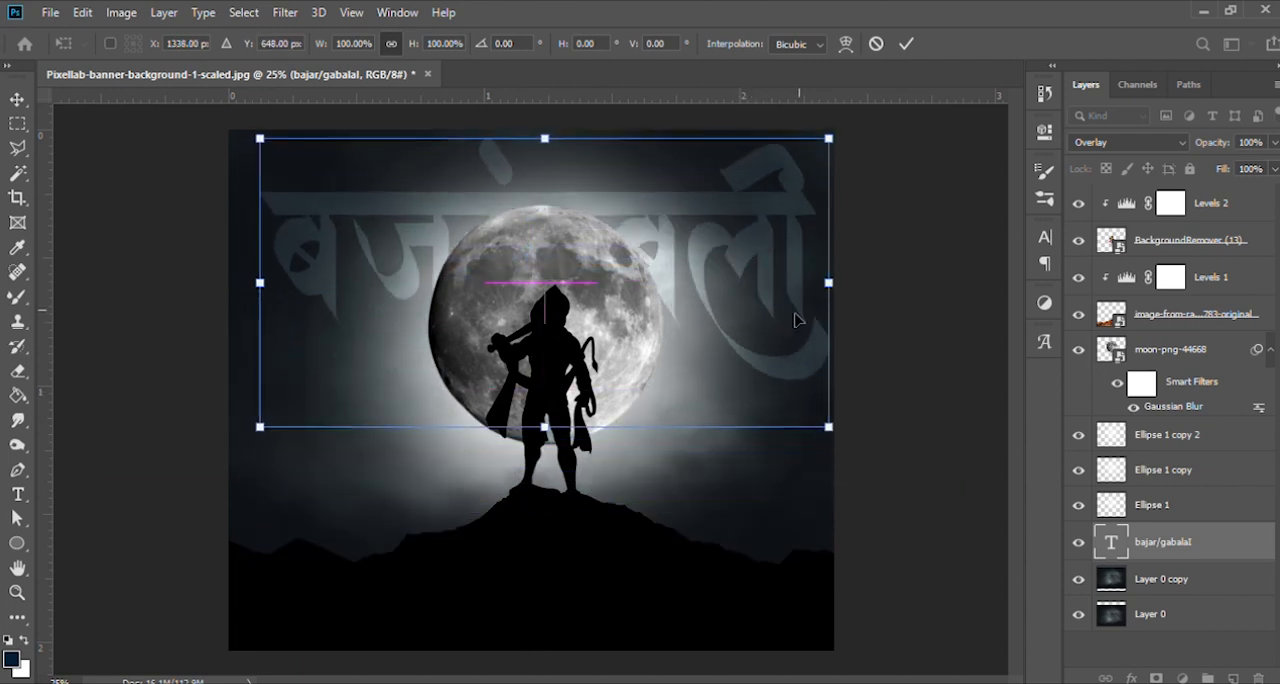
pyautogui.moveTo(831, 427); pyautogui.dragTo(794, 346)
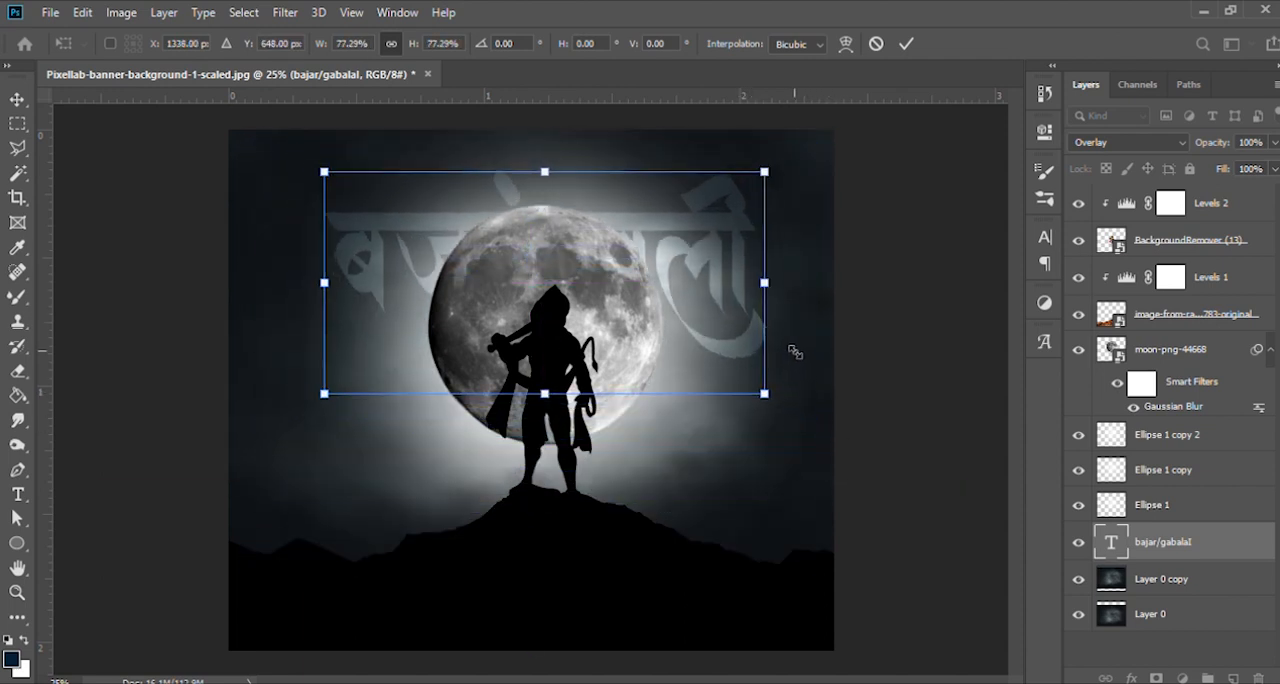
pyautogui.moveTo(713, 235); pyautogui.dragTo(713, 260)
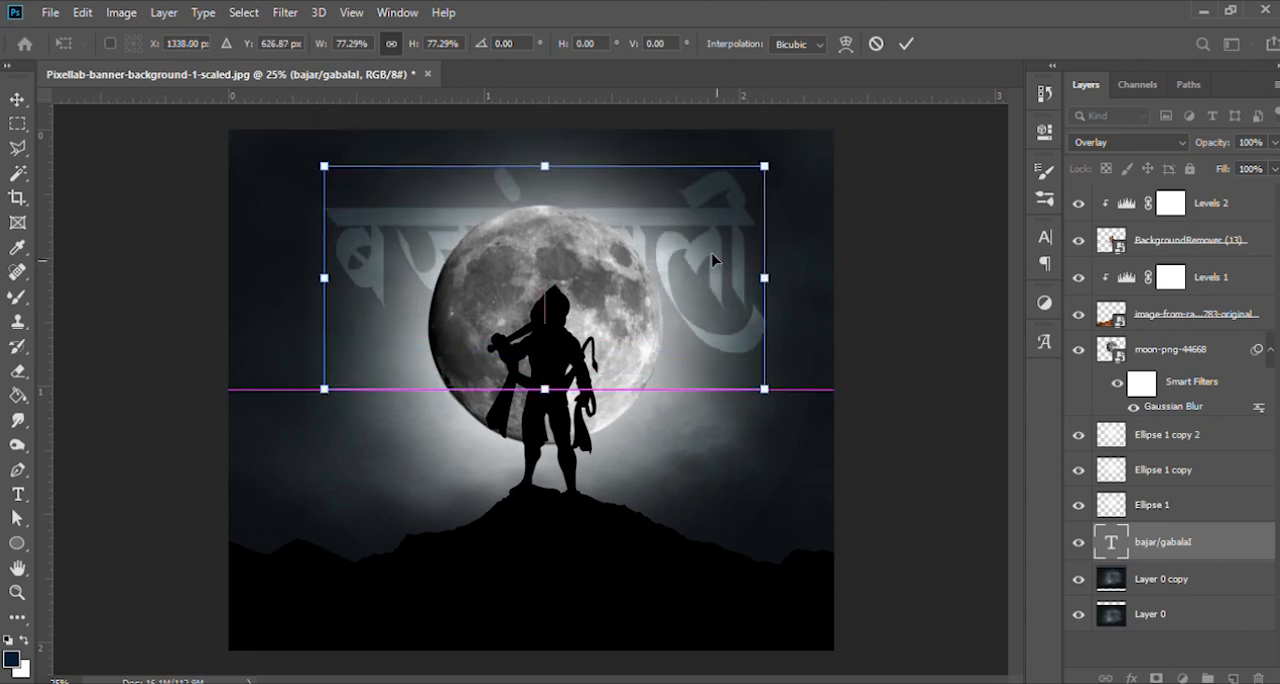
pyautogui.moveTo(768, 391); pyautogui.dragTo(800, 433)
pyautogui.moveTo(717, 241); pyautogui.dragTo(718, 245)
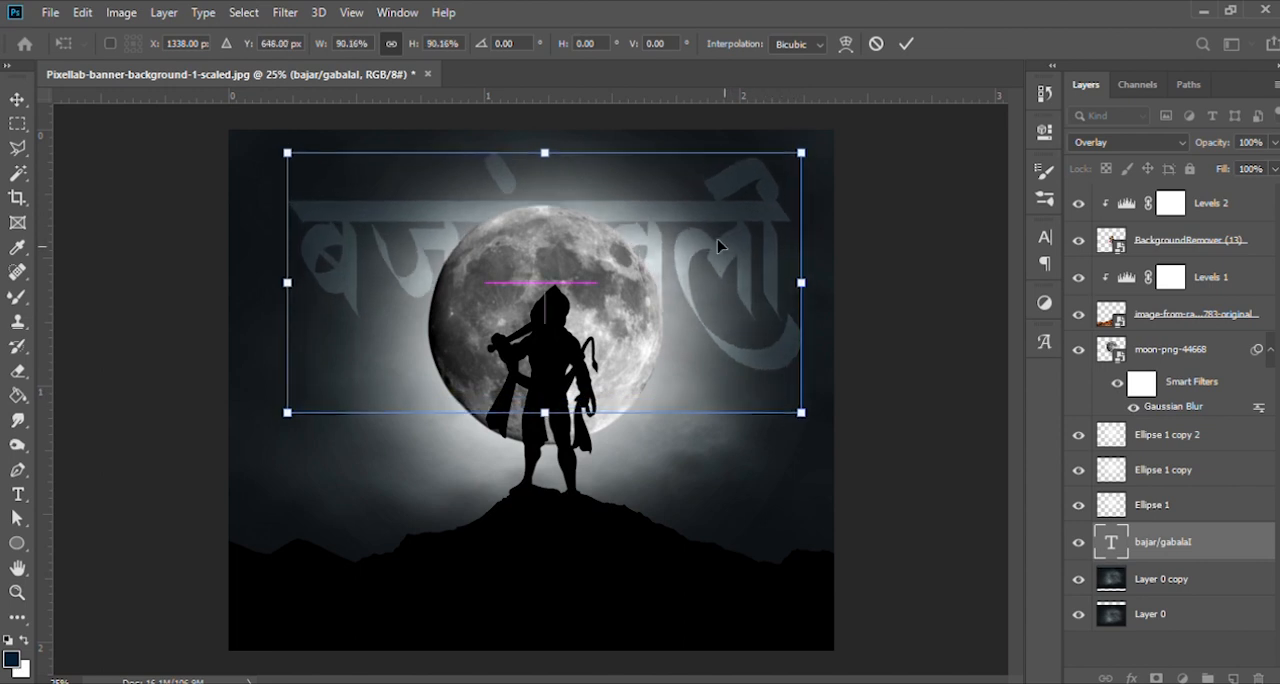
pyautogui.moveTo(801, 154); pyautogui.dragTo(760, 215)
pyautogui.moveTo(686, 256)
pyautogui.mouseDown()
pyautogui.moveTo(665, 535)
pyautogui.moveTo(680, 556)
pyautogui.moveTo(700, 342)
pyautogui.moveTo(692, 205)
pyautogui.moveTo(676, 251)
pyautogui.mouseUp()
pyautogui.moveTo(742, 171); pyautogui.dragTo(841, 121)
pyautogui.moveTo(748, 191); pyautogui.dragTo(732, 218)
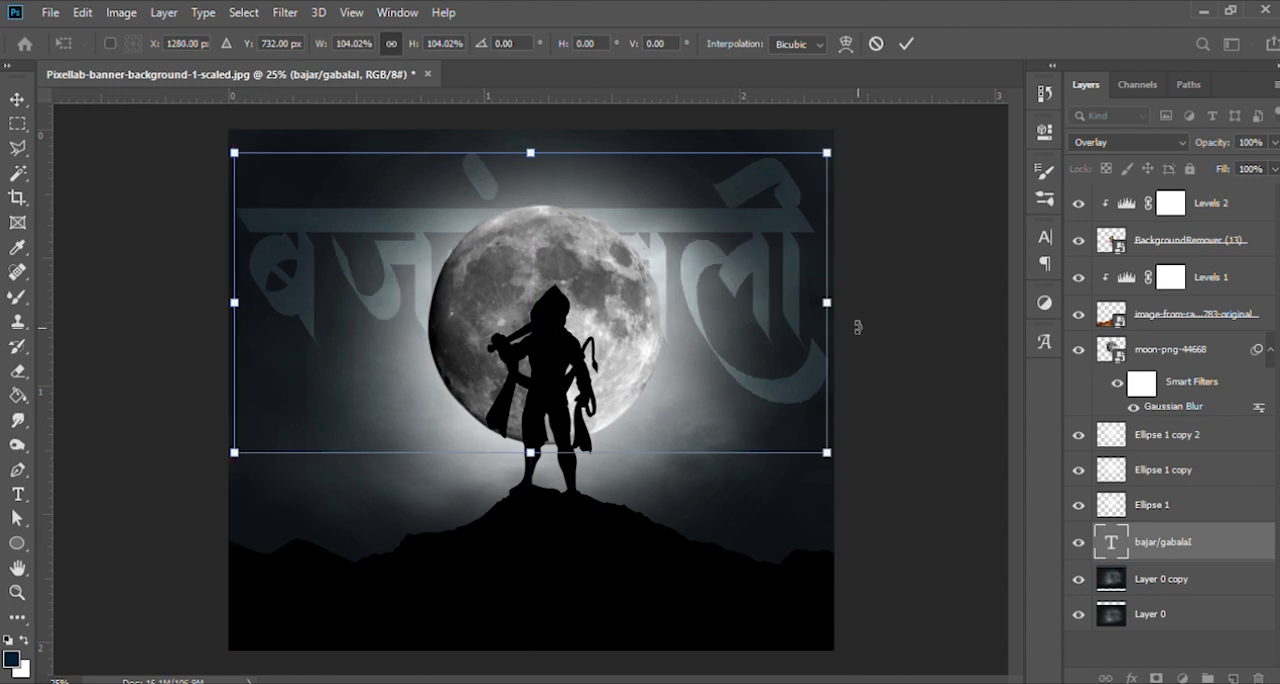
# - Adjust the title text's vertical position to Y 682 px, keeping it horizontally centred, and apply the transform
pyautogui.hotkey('shift', 'Down')
pyautogui.hotkey('shift', 'Down')
pyautogui.hotkey('shift', 'Down')
pyautogui.hotkey('shift', 'Down')
pyautogui.hotkey('shift', 'Down')
pyautogui.hotkey('shift', 'Down')
pyautogui.hotkey('shift', 'Down')
pyautogui.hotkey('shift', 'Down')
pyautogui.hotkey('shift', 'Down')
pyautogui.hotkey('shift', 'Down')
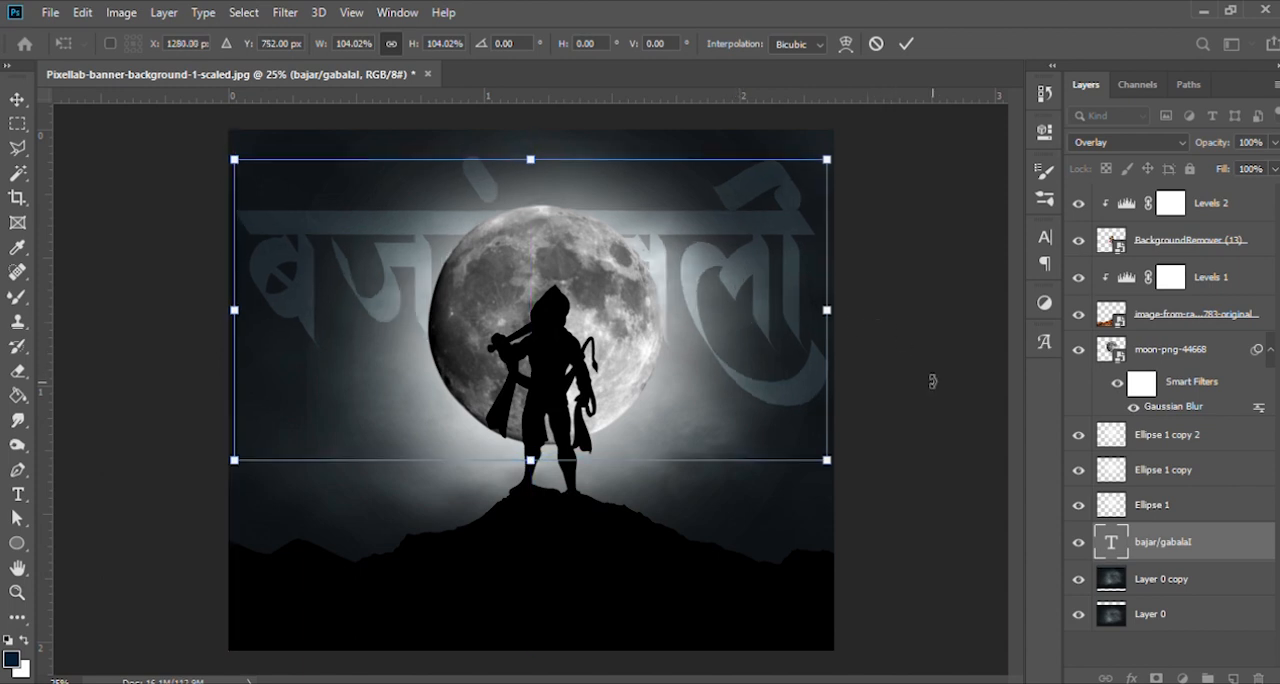
pyautogui.hotkey('shift', 'Down')
pyautogui.hotkey('shift', 'Down')
pyautogui.hotkey('shift', 'Down')
pyautogui.hotkey('shift', 'Down')
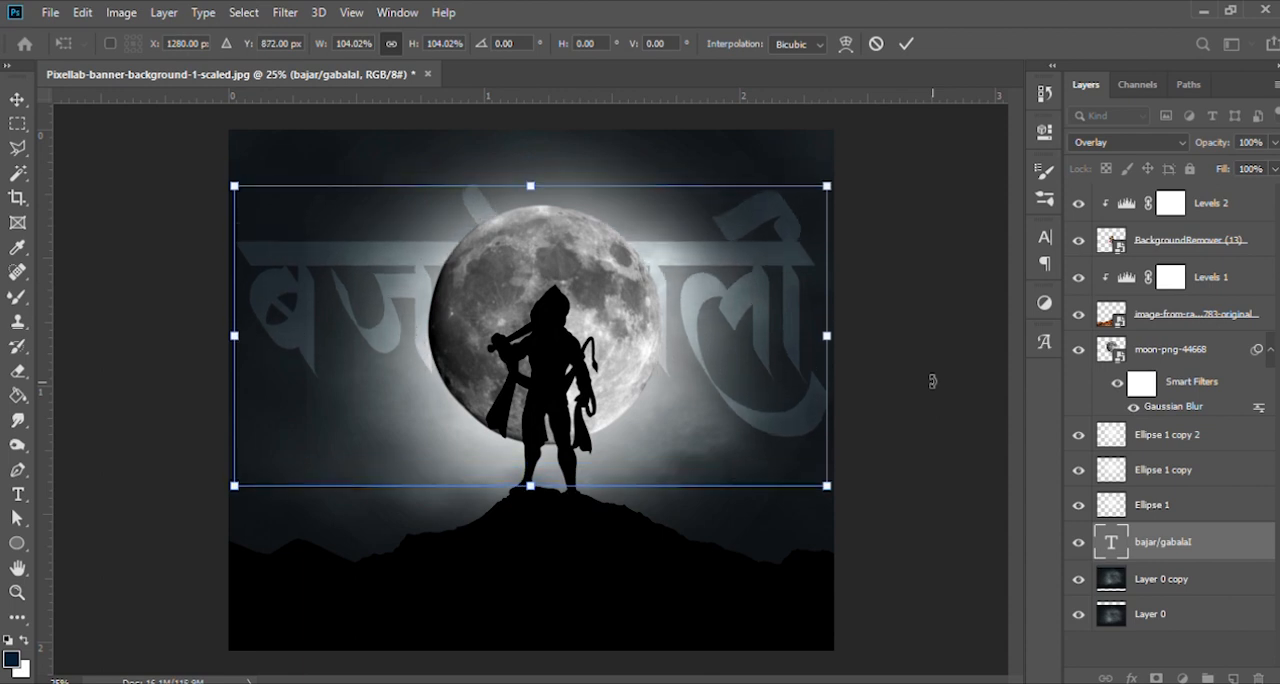
pyautogui.hotkey('shift', 'Up')
pyautogui.hotkey('shift', 'Up')
pyautogui.hotkey('shift', 'Up')
pyautogui.hotkey('shift', 'Up')
pyautogui.hotkey('shift', 'Up')
pyautogui.hotkey('shift', 'Up')
pyautogui.hotkey('shift', 'Up')
pyautogui.hotkey('shift', 'Up')
pyautogui.hotkey('shift', 'Up')
pyautogui.hotkey('shift', 'Up')
pyautogui.hotkey('shift', 'Up')
pyautogui.hotkey('shift', 'Up')
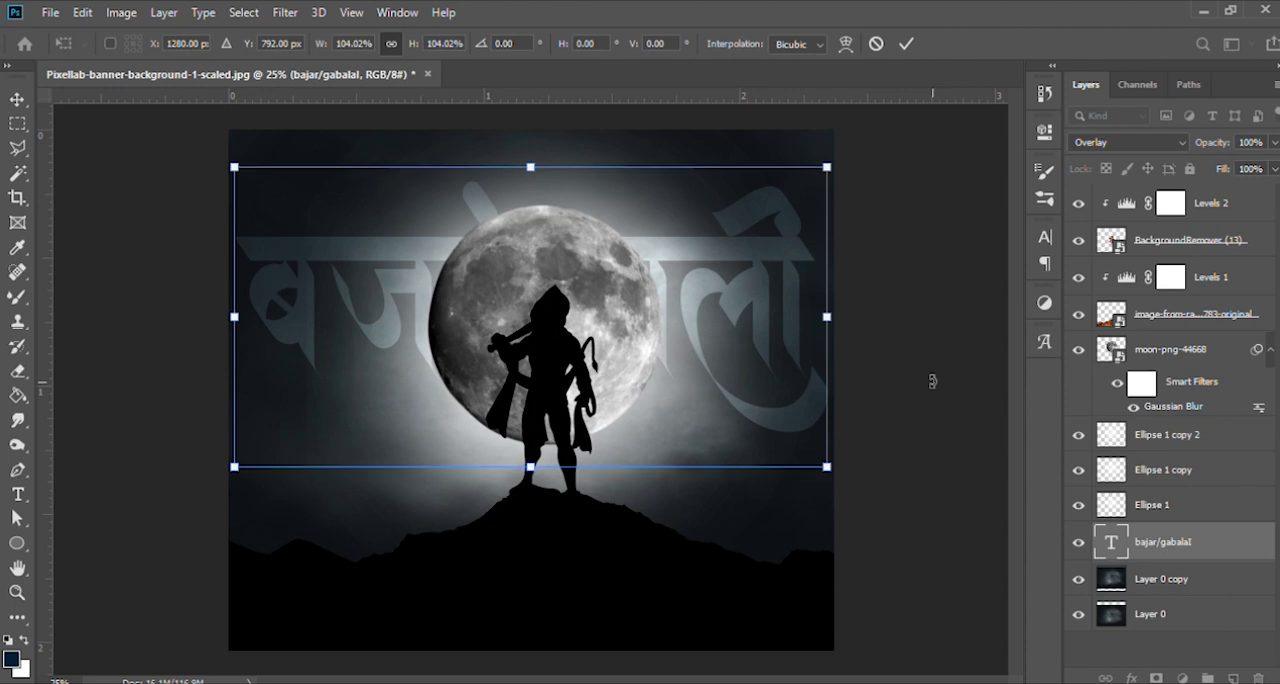
pyautogui.hotkey('shift', 'Up')
pyautogui.hotkey('shift', 'Up')
pyautogui.hotkey('shift', 'Up')
pyautogui.hotkey('shift', 'Up')
pyautogui.hotkey('shift', 'Up')
pyautogui.hotkey('shift', 'Up')
pyautogui.hotkey('shift', 'Up')
pyautogui.hotkey('shift', 'Up')
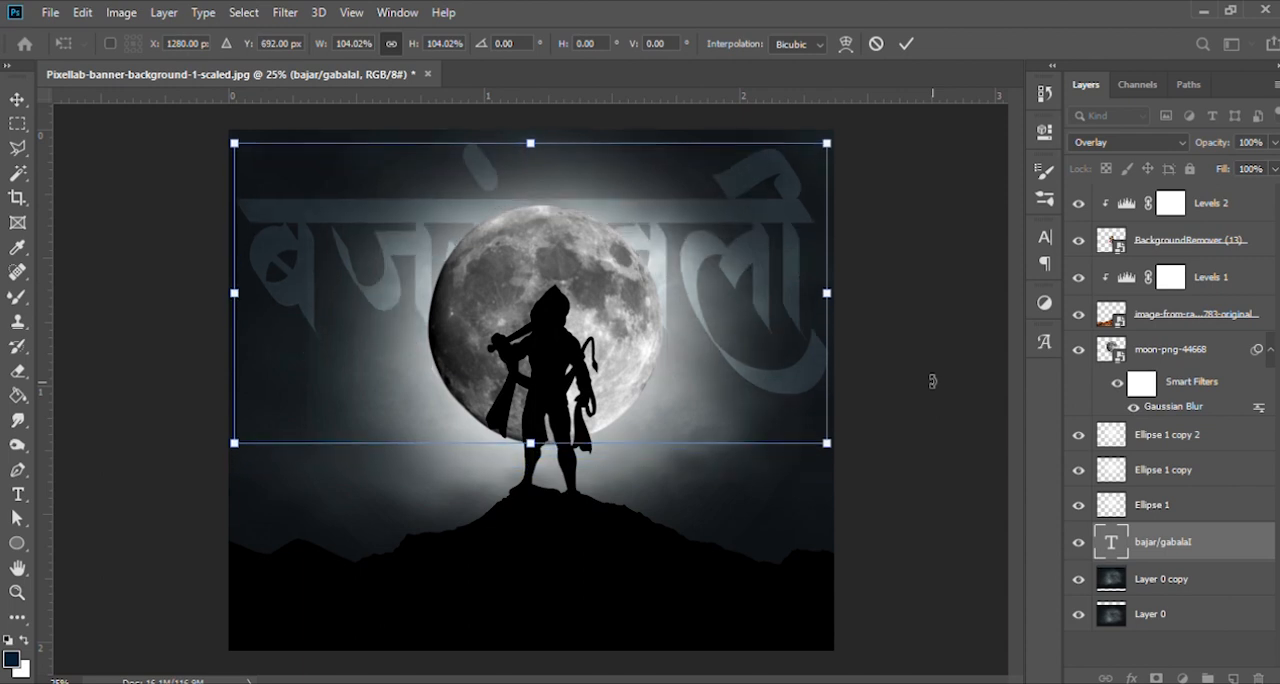
pyautogui.press('Down')
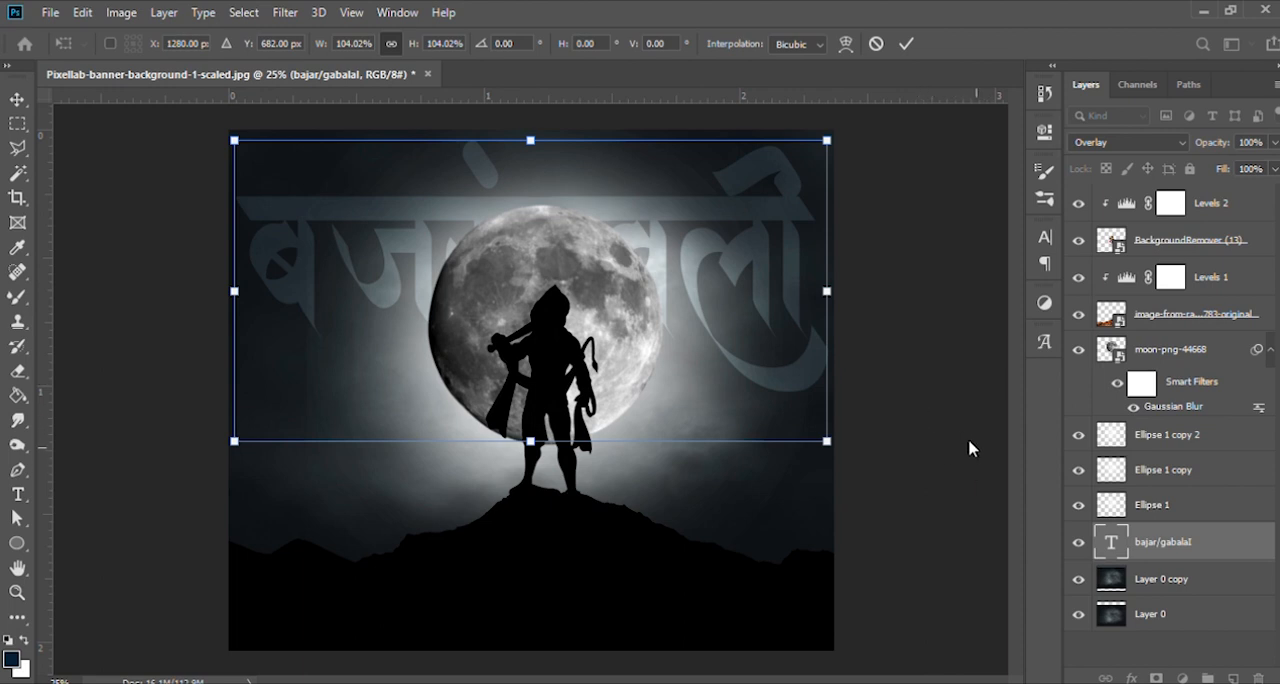
pyautogui.press('Return')
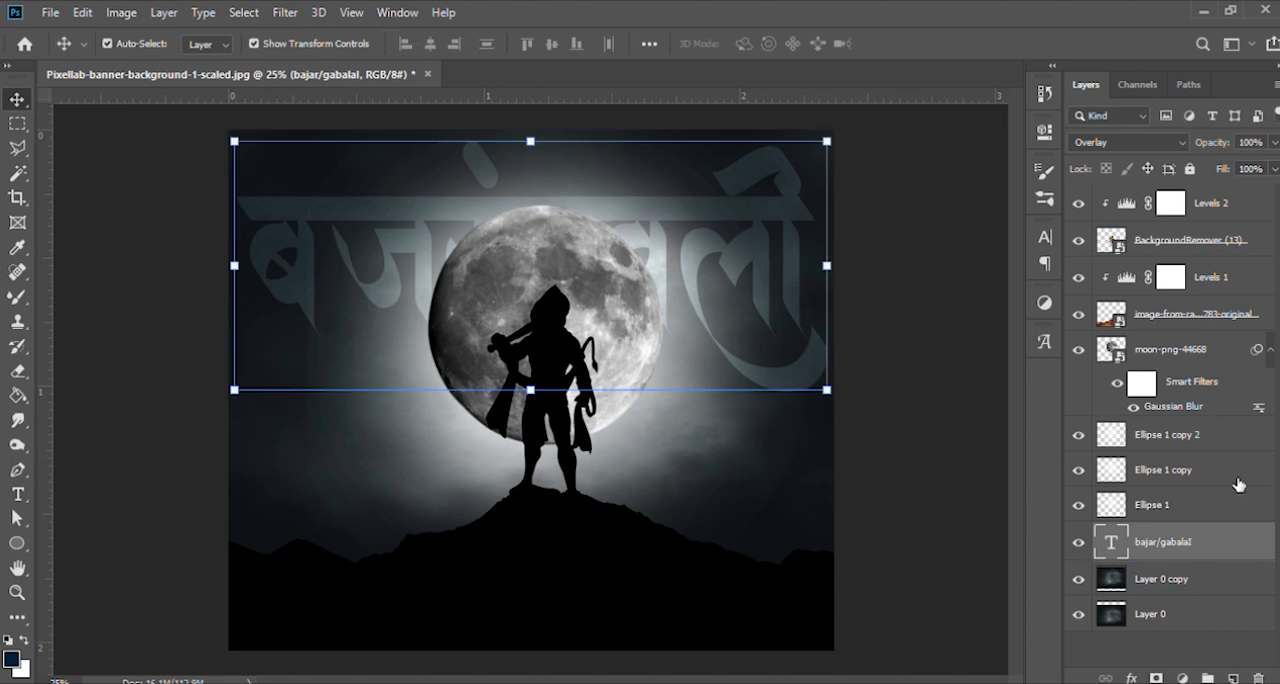
# - Select the moon, mountain and figure layers with both Levels adjustments and scale them together to 82.32%
pyautogui.click(1166, 355)
pyautogui.keyDown('shift'); pyautogui.click(1175, 507); pyautogui.keyUp('shift')
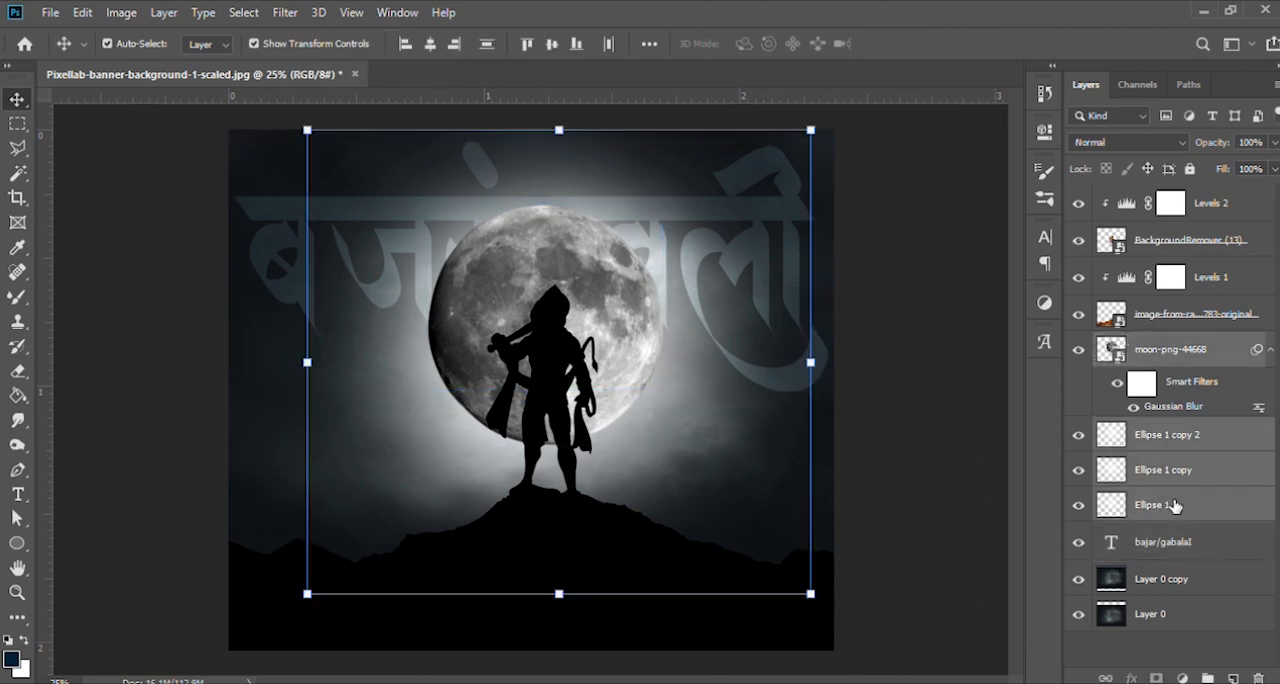
pyautogui.keyDown('shift'); pyautogui.click(1185, 242); pyautogui.keyUp('shift')
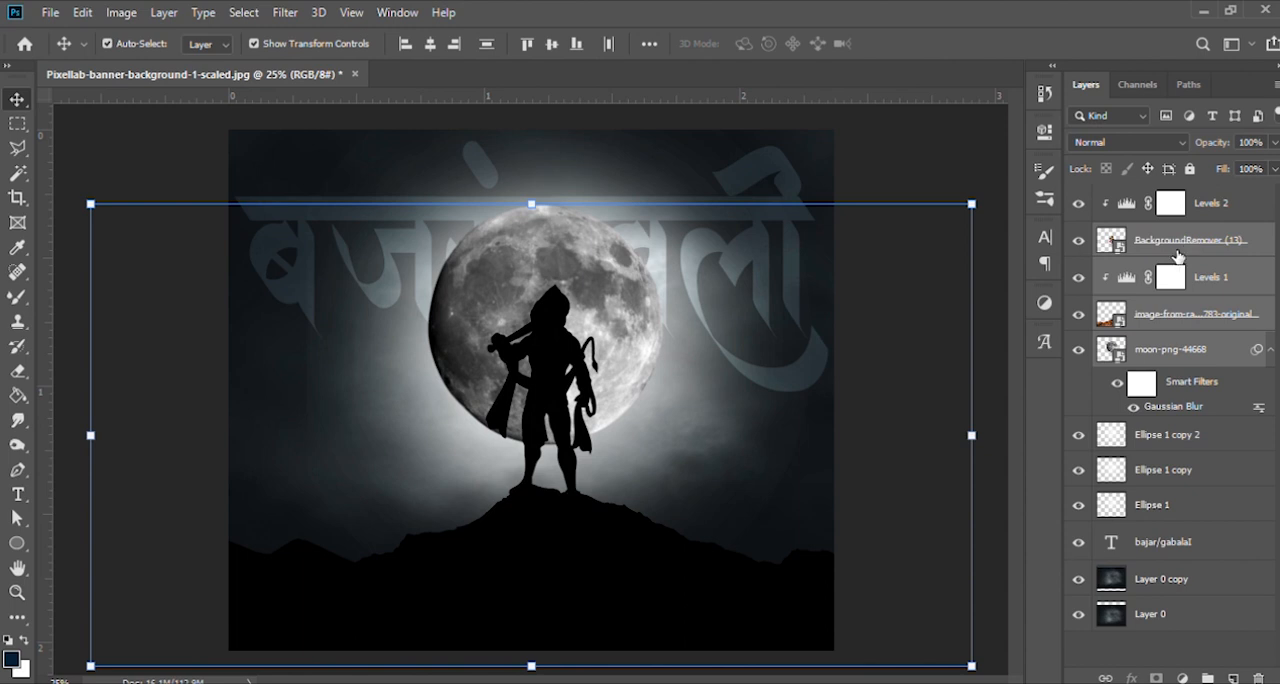
pyautogui.keyDown('shift'); pyautogui.click(1183, 217); pyautogui.keyUp('shift')
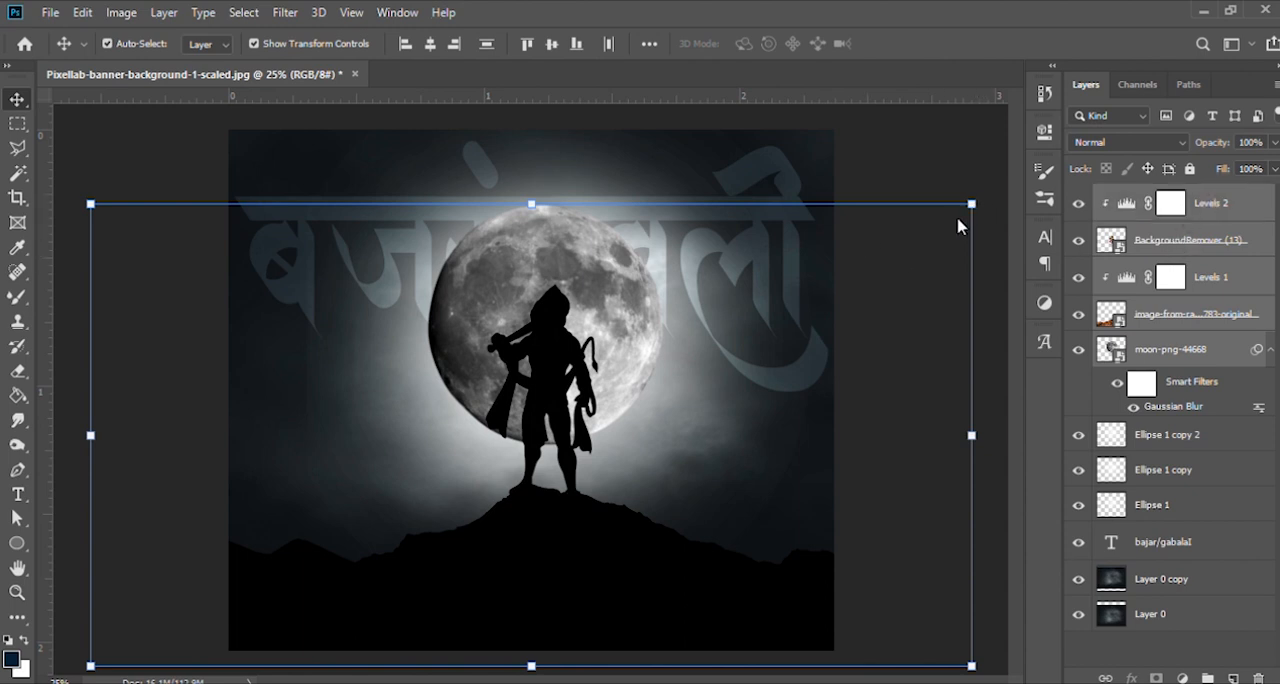
pyautogui.moveTo(972, 204); pyautogui.dragTo(914, 277)
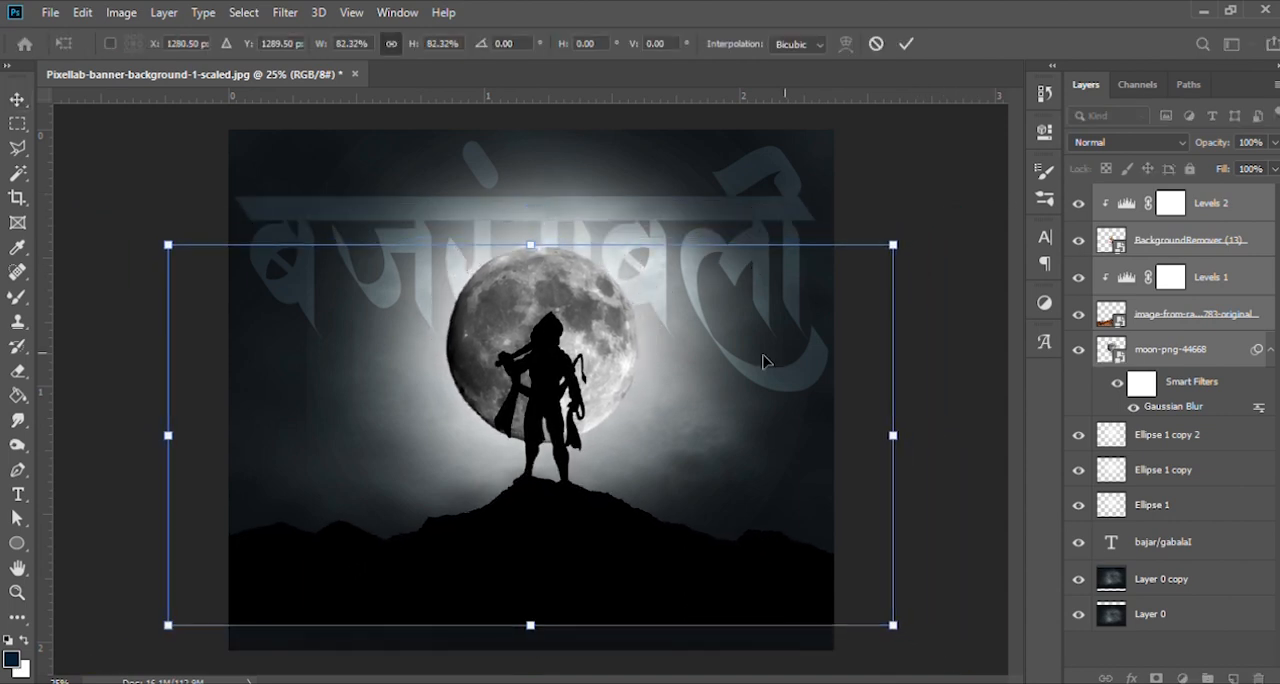
# - Lower the scaled moon, mountain and figure to Y 1407.50 px, apply the transform and deselect the layers
pyautogui.moveTo(587, 389); pyautogui.dragTo(587, 412)
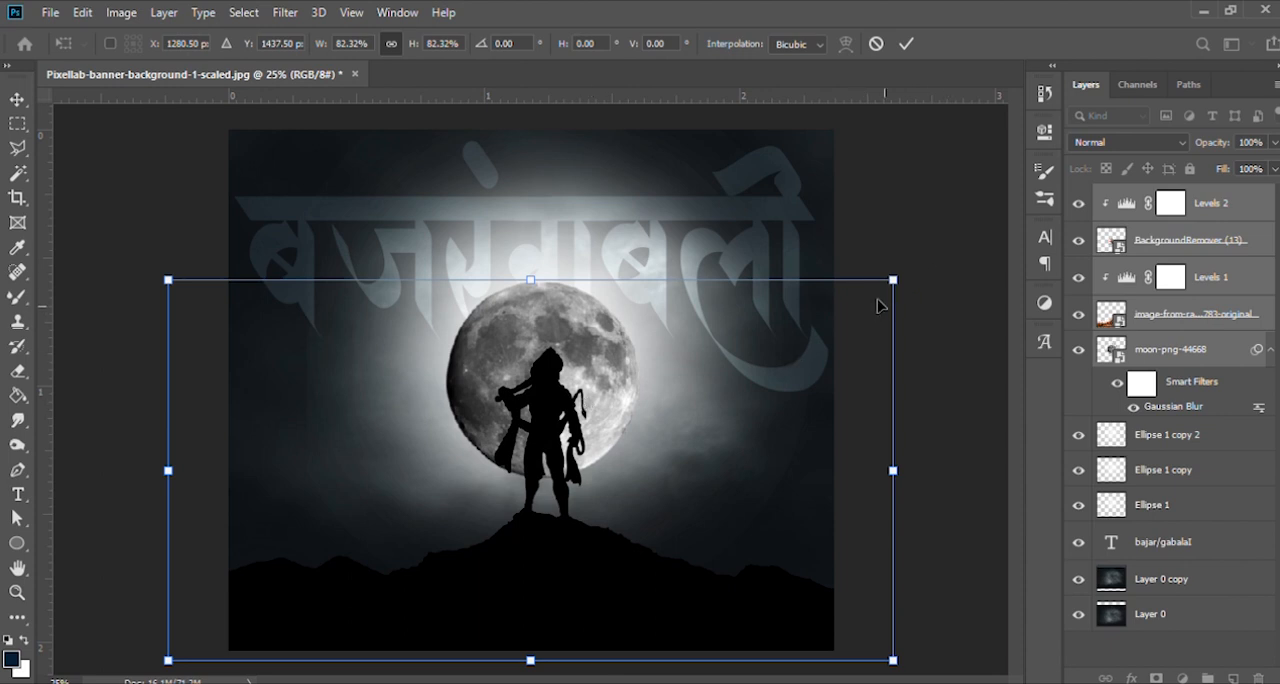
pyautogui.hotkey('shift', 'Up')
pyautogui.hotkey('shift', 'Up')
pyautogui.hotkey('shift', 'Up')
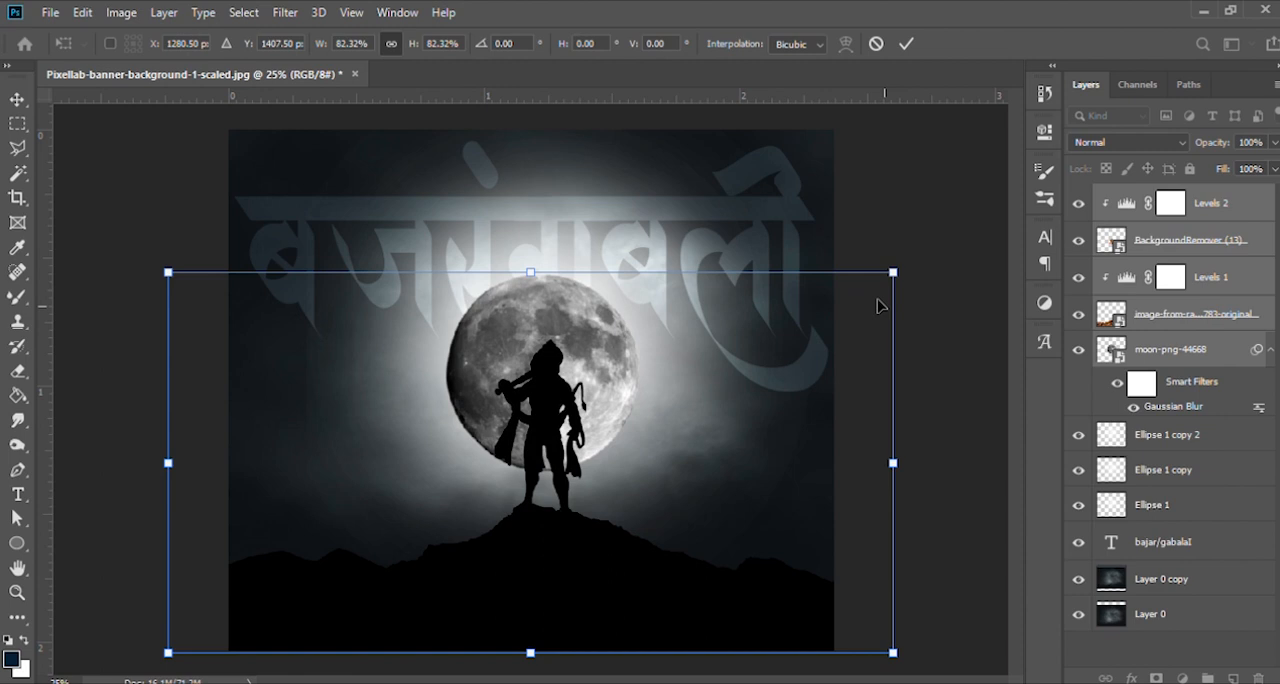
pyautogui.press('Return')
pyautogui.click(952, 185)
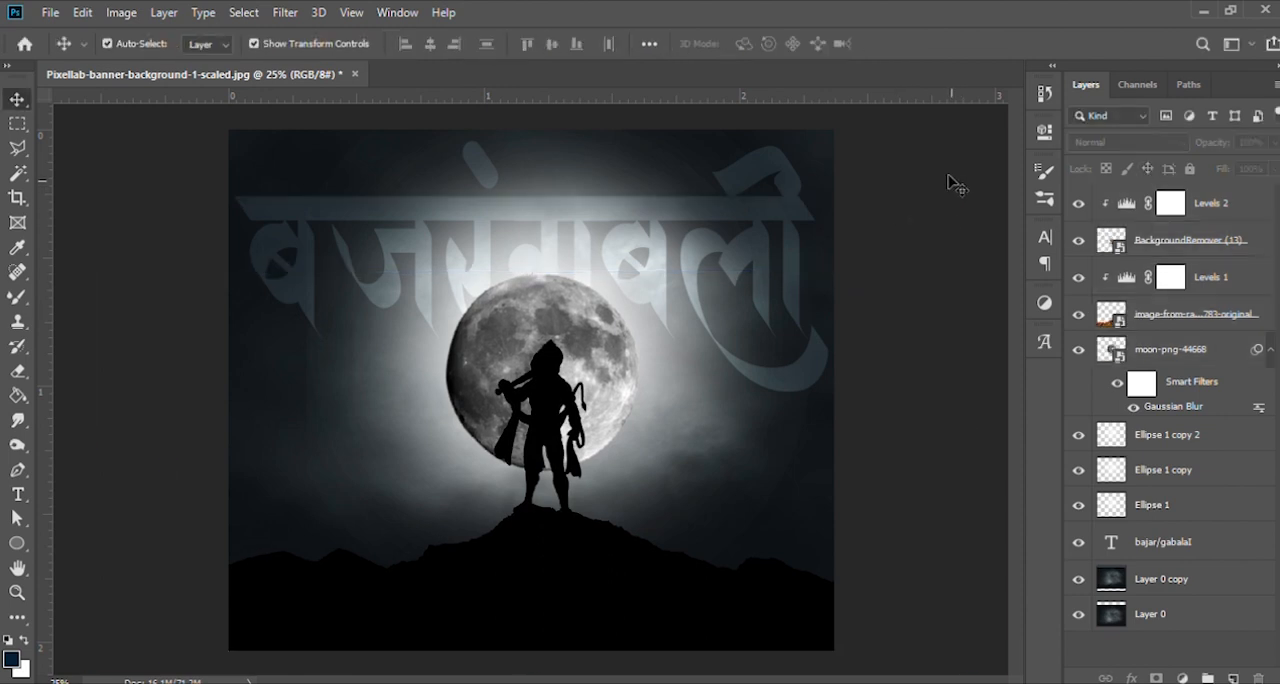
# - Scale the title text to 79.71% and centre it above the moon at X 1280 px, Y 563 px
pyautogui.click(1161, 543)
pyautogui.moveTo(834, 145); pyautogui.dragTo(777, 207)
pyautogui.moveTo(714, 258); pyautogui.dragTo(714, 218)
pyautogui.moveTo(714, 230)
pyautogui.mouseDown()
pyautogui.moveTo(702, 240)
pyautogui.moveTo(702, 229)
pyautogui.mouseUp()
pyautogui.hotkey('shift', 'Up')
pyautogui.hotkey('shift', 'Up')
pyautogui.hotkey('shift', 'Up')
pyautogui.hotkey('shift', 'Up')
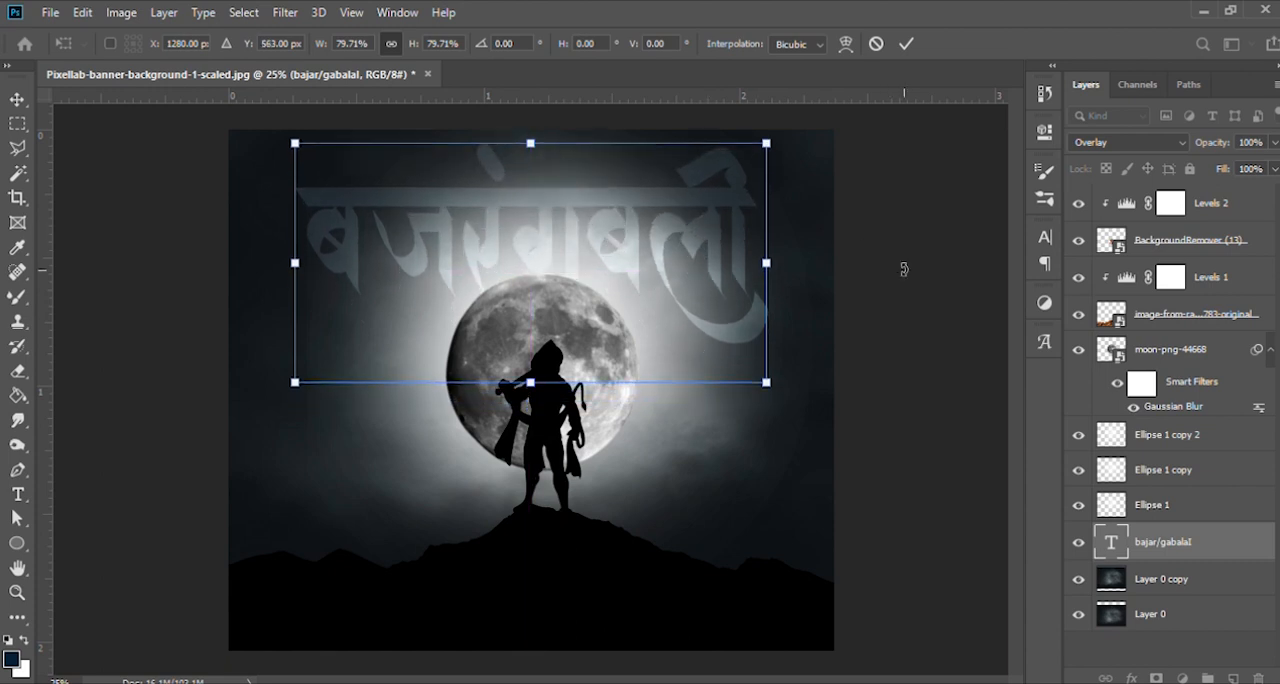
pyautogui.press('Return')
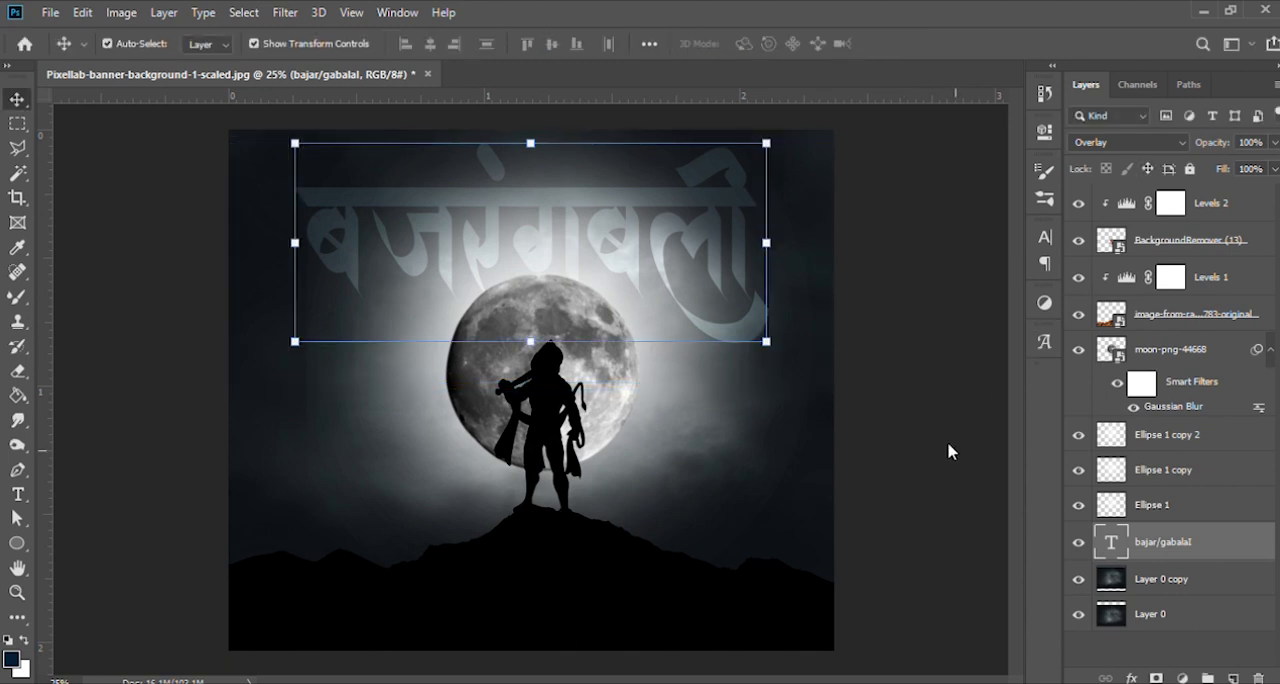
# - Deselect the title layer and examine how the title, moon and silhouette work together
pyautogui.click(948, 449)
pyautogui.hotkey('ctrl', '+')
pyautogui.hotkey('ctrl', '+')
pyautogui.hotkey('ctrl', '+')
pyautogui.hotkey('ctrl', '-')
pyautogui.hotkey('ctrl', '-')
pyautogui.hotkey('ctrl', '-')
pyautogui.hotkey('ctrl', '-')
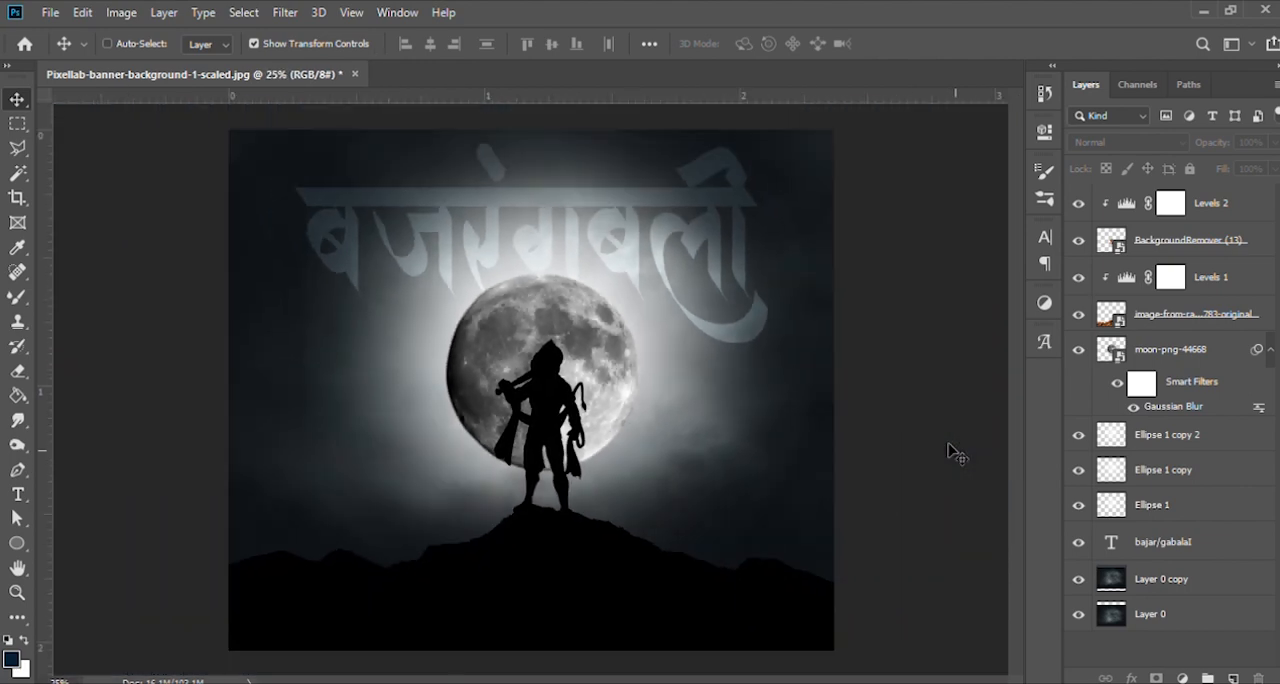
# - Place the orange flag image as a new top layer, centred on the canvas at 19.84% scale
pyautogui.moveTo(636, 680); pyautogui.dragTo(629, 499)
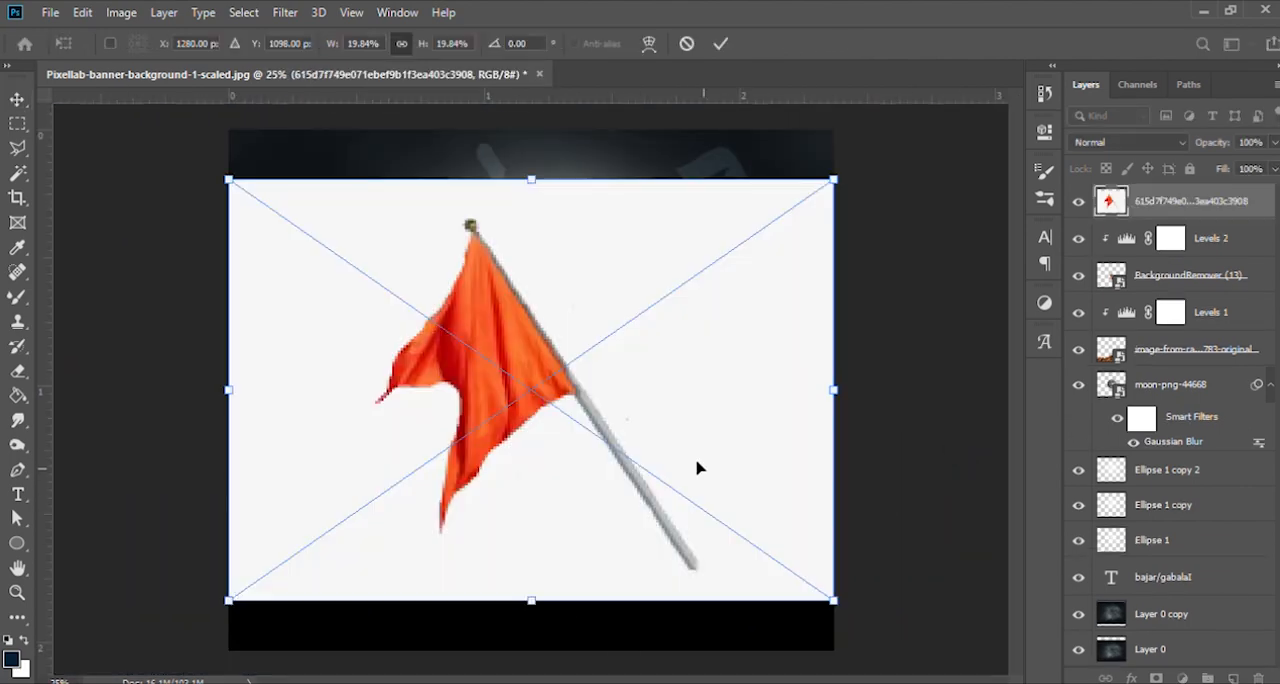
pyautogui.press('Return')
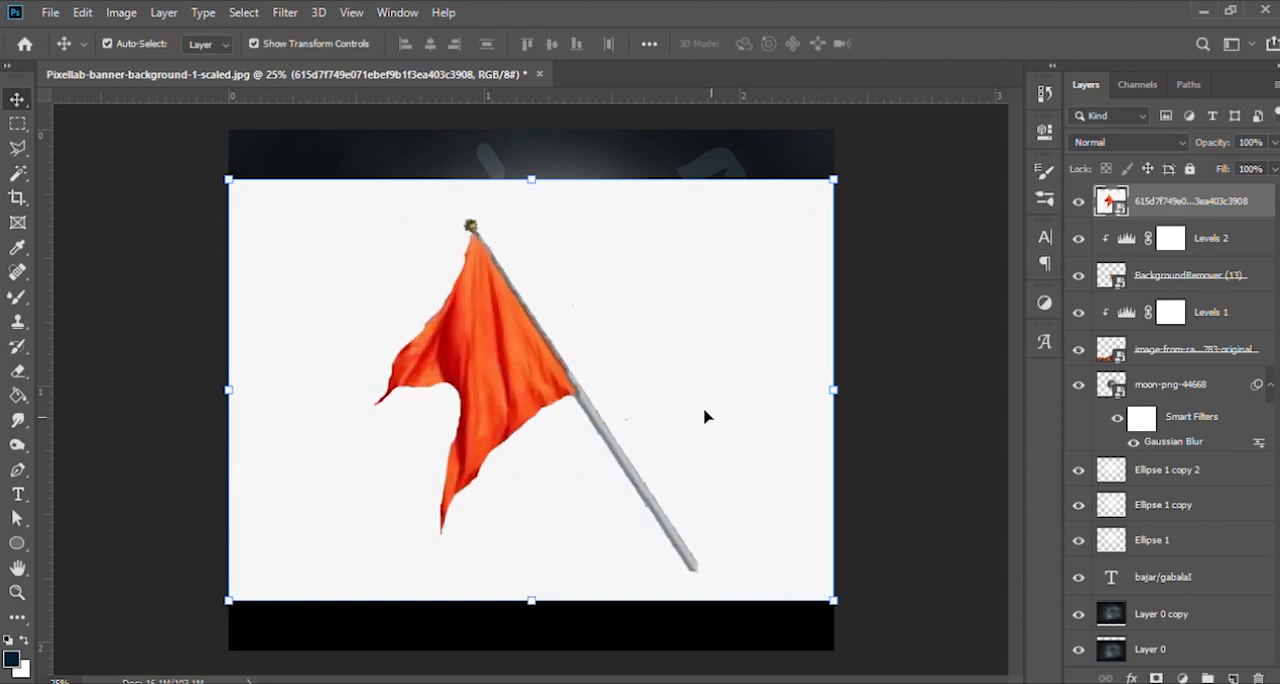
# - Cut out the orange flag by rasterizing its layer and deleting the white background around it
pyautogui.click(17, 172)
pyautogui.click(330, 258)
pyautogui.click(17, 99)
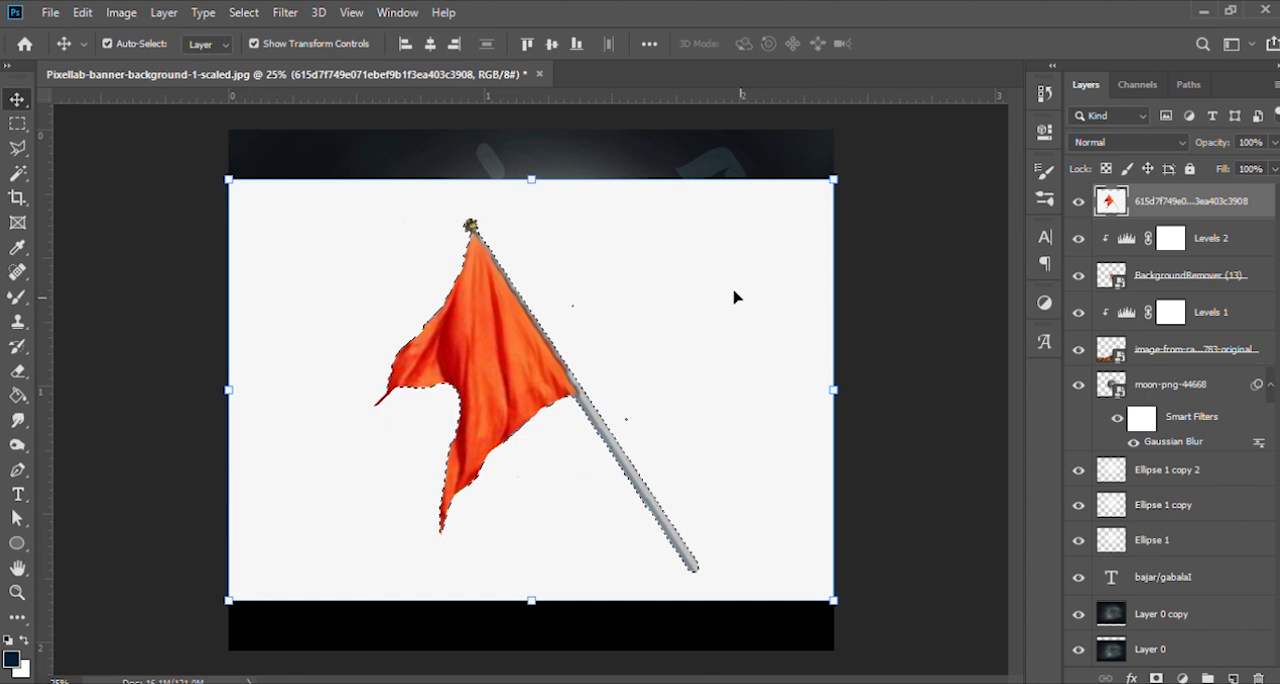
pyautogui.press('Delete')
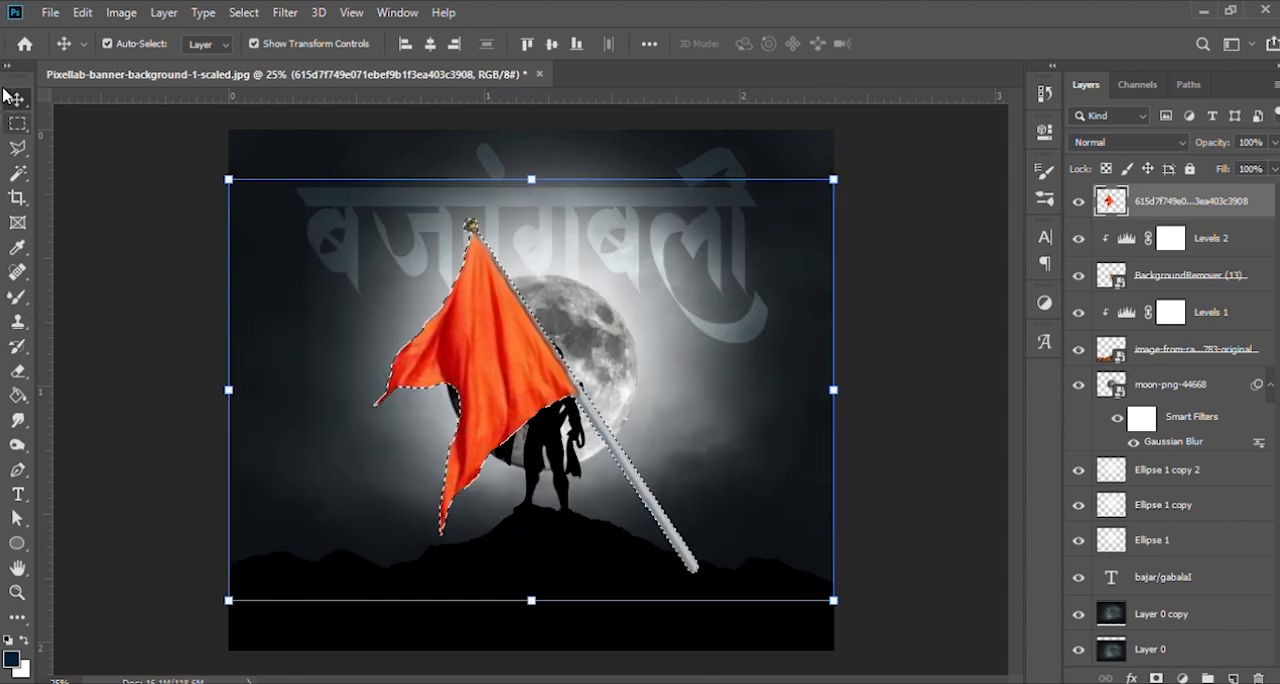
pyautogui.hotkey('ctrl', 'd')
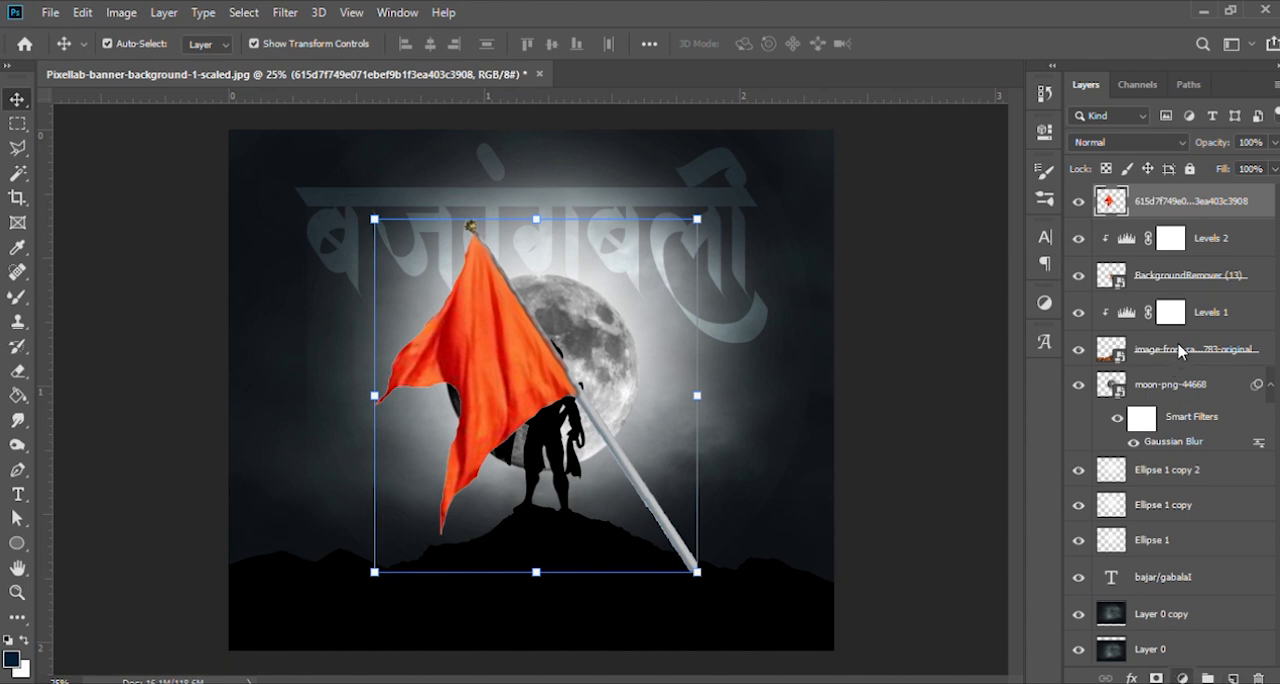
# - Turn the flag into a black silhouette with a clipped Levels adjustment and merge the adjustment with the flag layer
pyautogui.click(1174, 427)
pyautogui.hotkey('ctrl', 'alt', 'g')
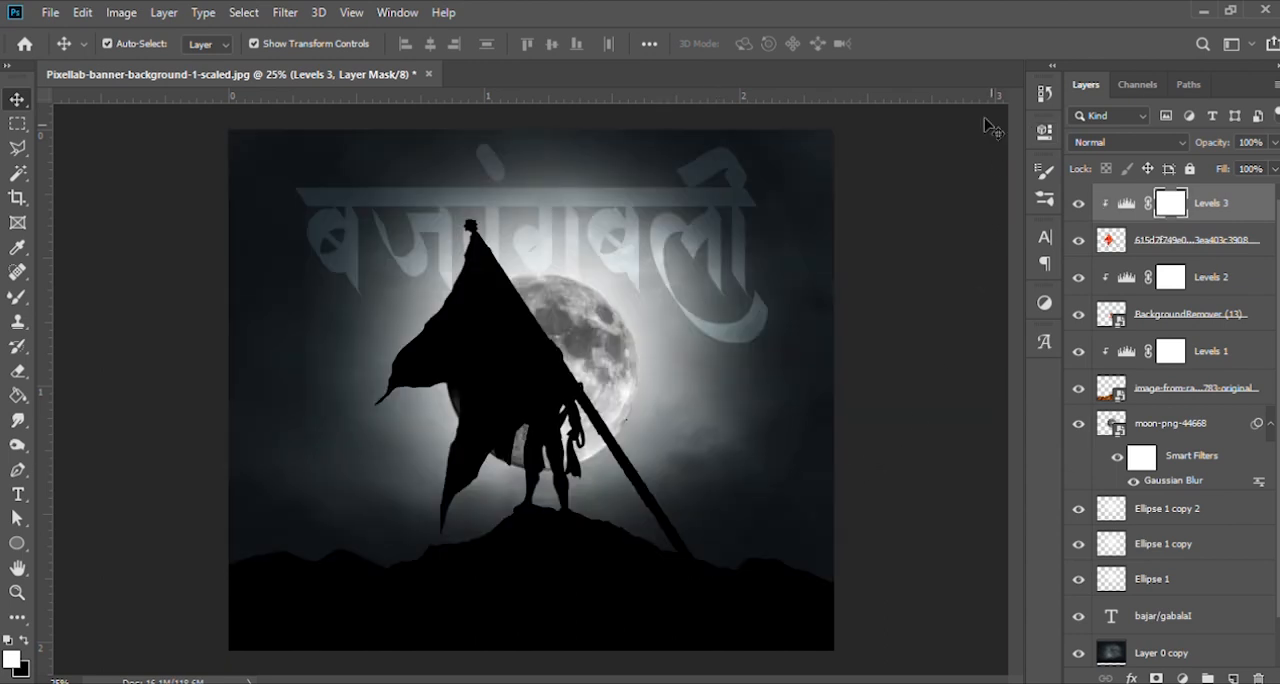
pyautogui.click(1221, 245)
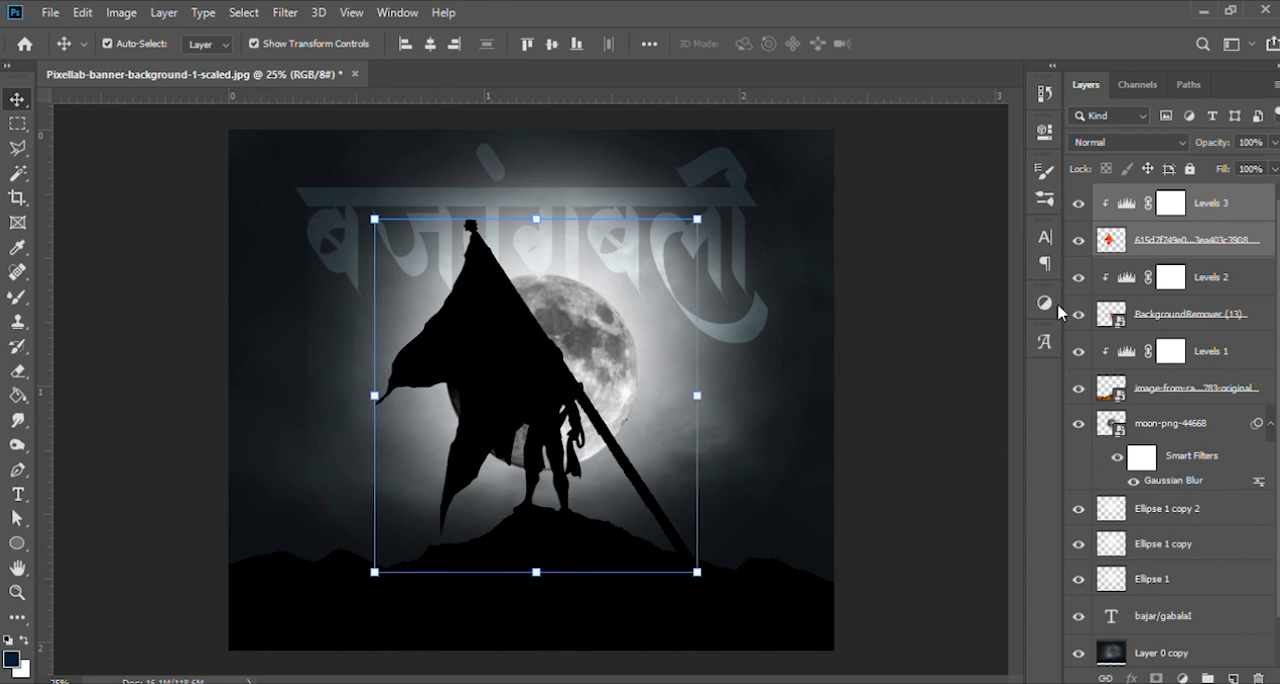
pyautogui.hotkey('ctrl', 'e')
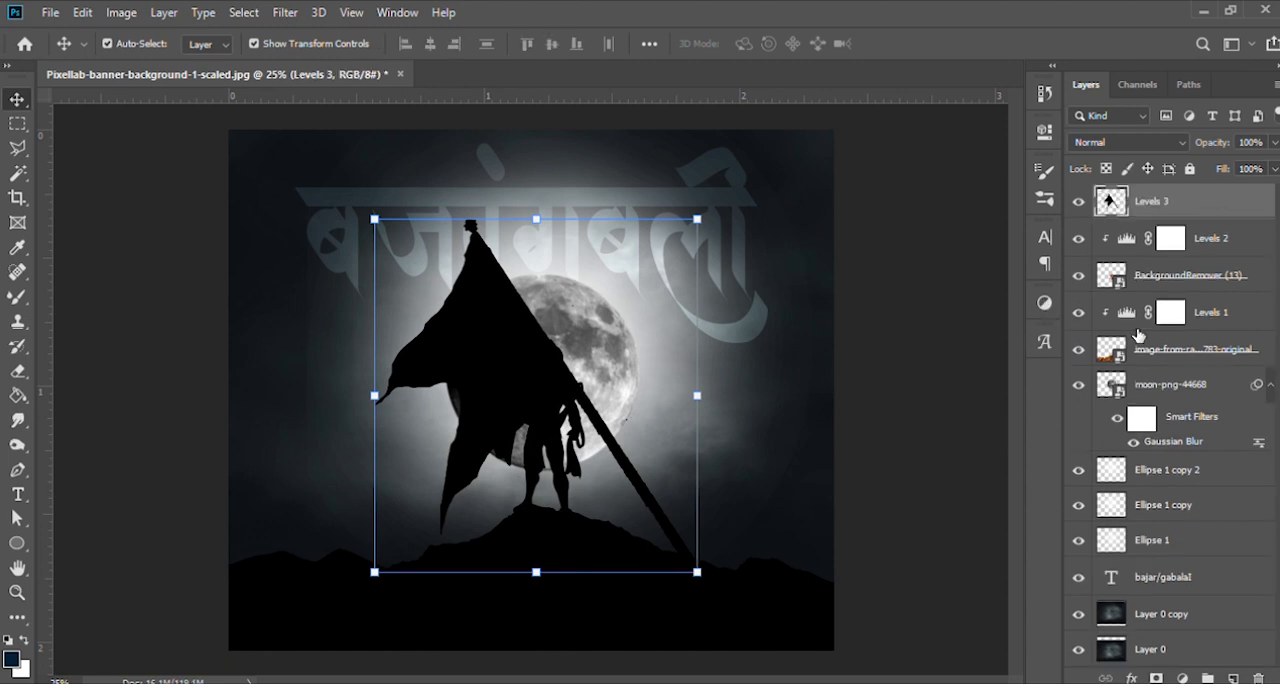
# - Scale the flag silhouette to 36.03%, place it over the ridge left of the figure and mirror it so the cloth points right
pyautogui.moveTo(709, 222); pyautogui.dragTo(594, 331)
pyautogui.moveTo(519, 374); pyautogui.dragTo(304, 477)
pyautogui.moveTo(410, 401); pyautogui.dragTo(436, 447)
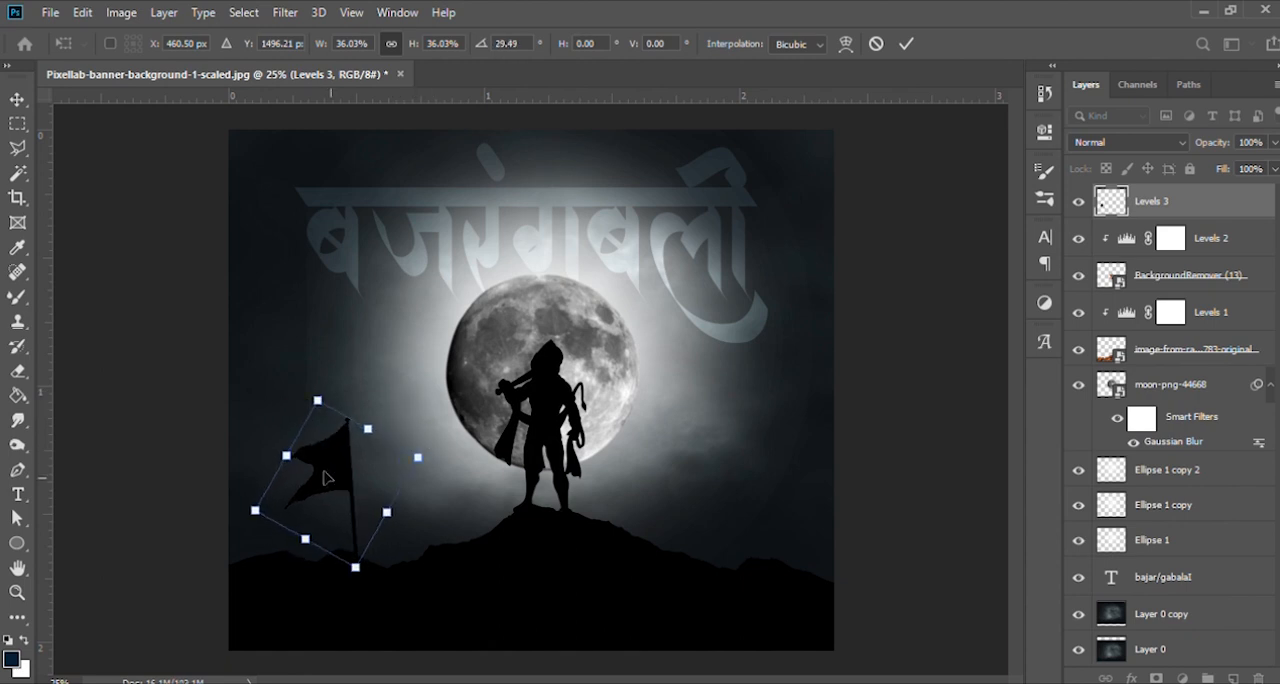
pyautogui.click(352, 448)
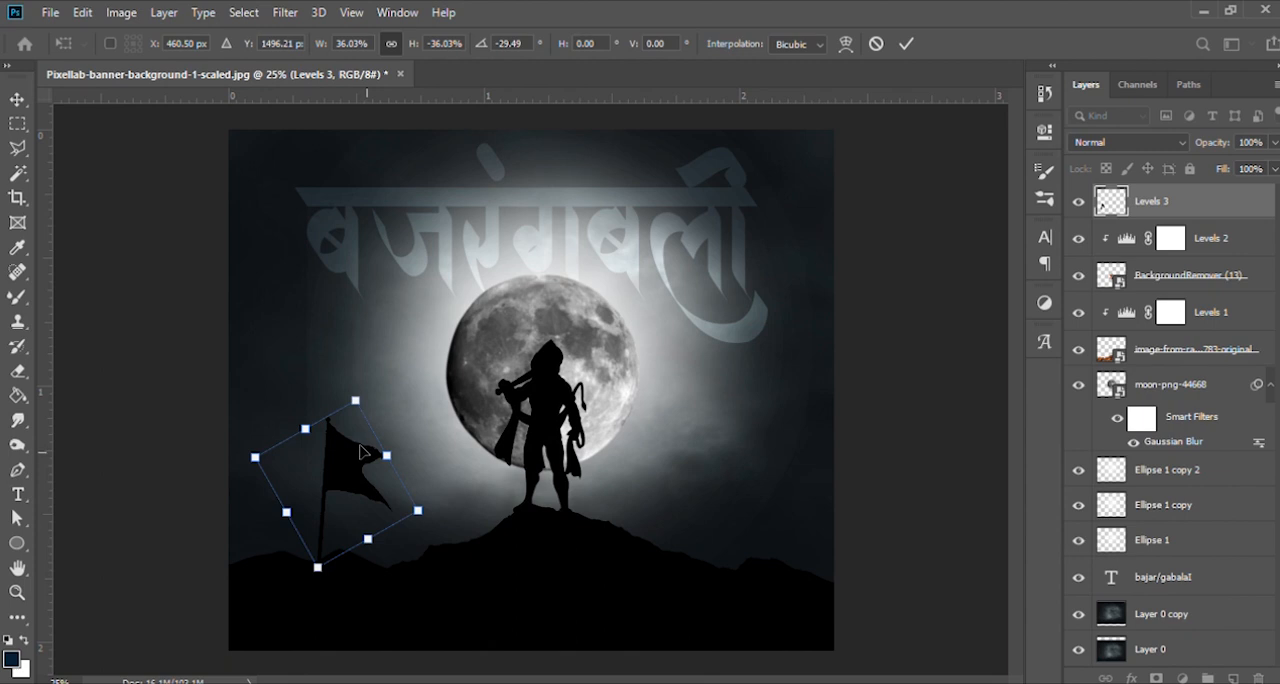
# - Tilt the flag to -57.18° at 34.35% scale, plant it at X 368.03 px, Y 1556.02 px and apply the transform
pyautogui.moveTo(366, 393)
pyautogui.mouseDown()
pyautogui.moveTo(354, 372)
pyautogui.moveTo(368, 399)
pyautogui.mouseUp()
pyautogui.moveTo(425, 524); pyautogui.dragTo(426, 482)
pyautogui.moveTo(340, 484); pyautogui.dragTo(320, 494)
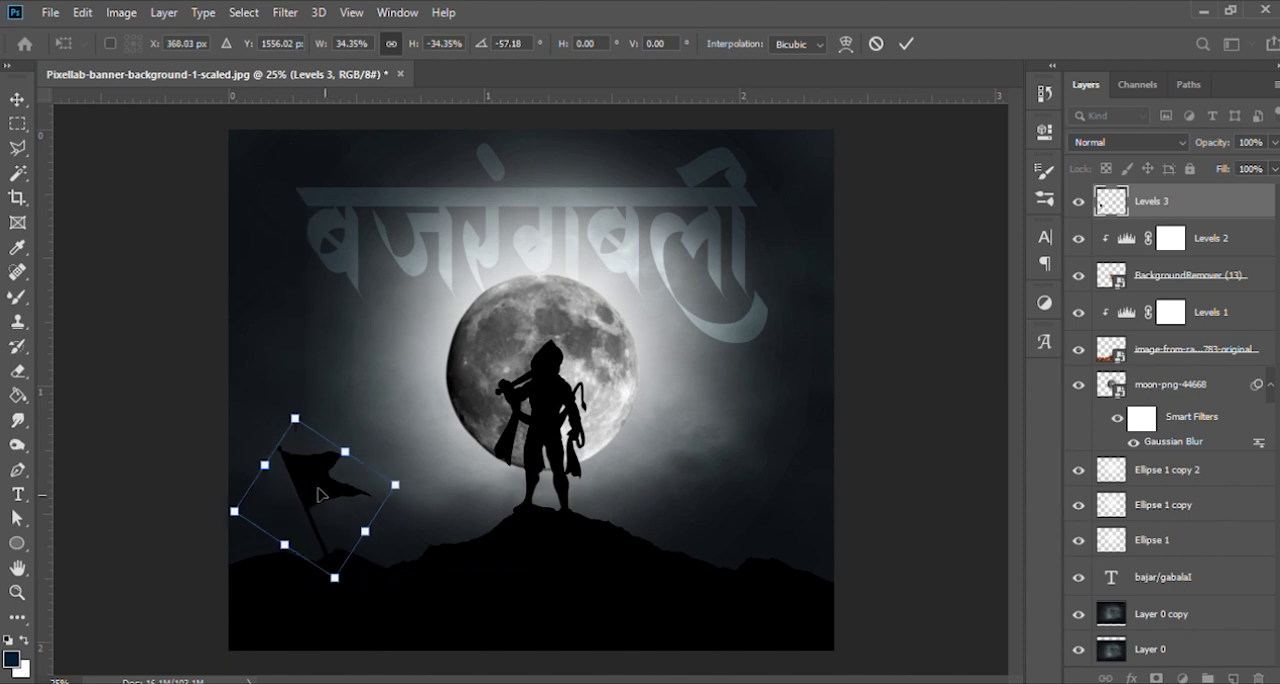
pyautogui.press('Return')
# - Duplicate the flag, scale the copy to 57.02% and plant it on the ridge right of the figure
pyautogui.hotkey('ctrl', 'j')
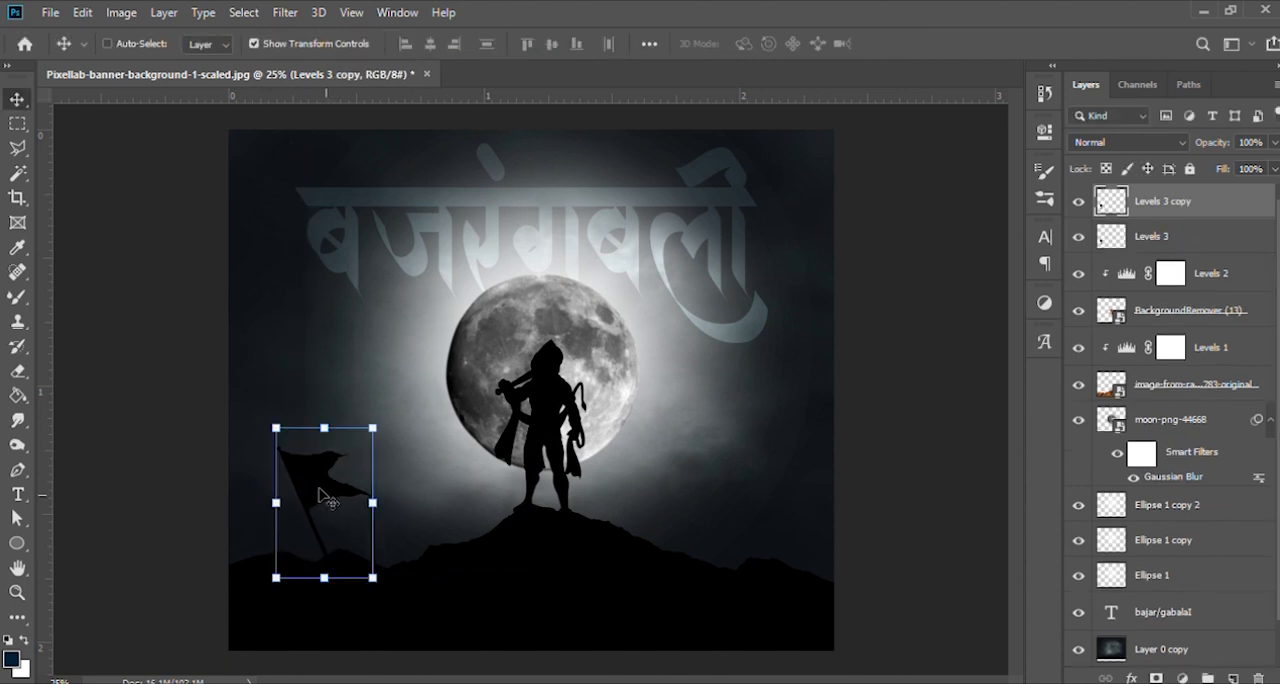
pyautogui.hotkey('ctrl', 't')
pyautogui.moveTo(320, 494); pyautogui.dragTo(743, 528)
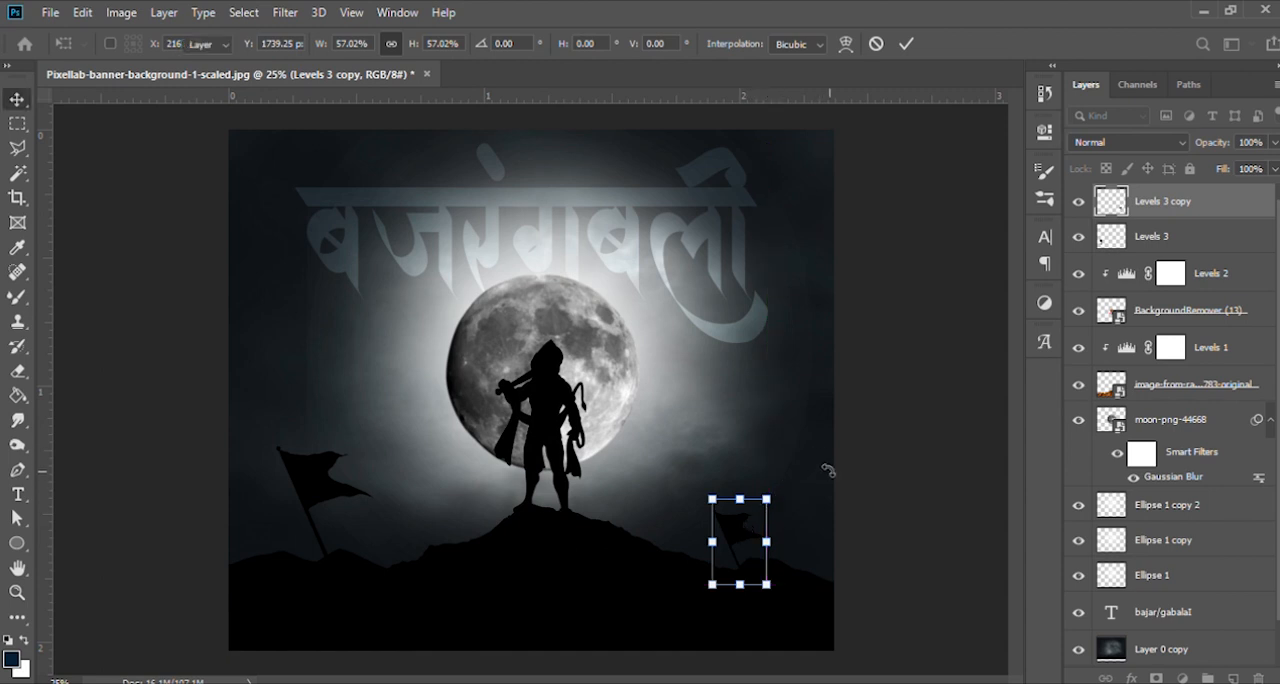
pyautogui.press('Return')
# - Duplicate the small flag, scale it to 47.90% and plant it on the slope left of the figure at X 924.50 px, Y 1699 px
pyautogui.hotkey('ctrl', 'j')
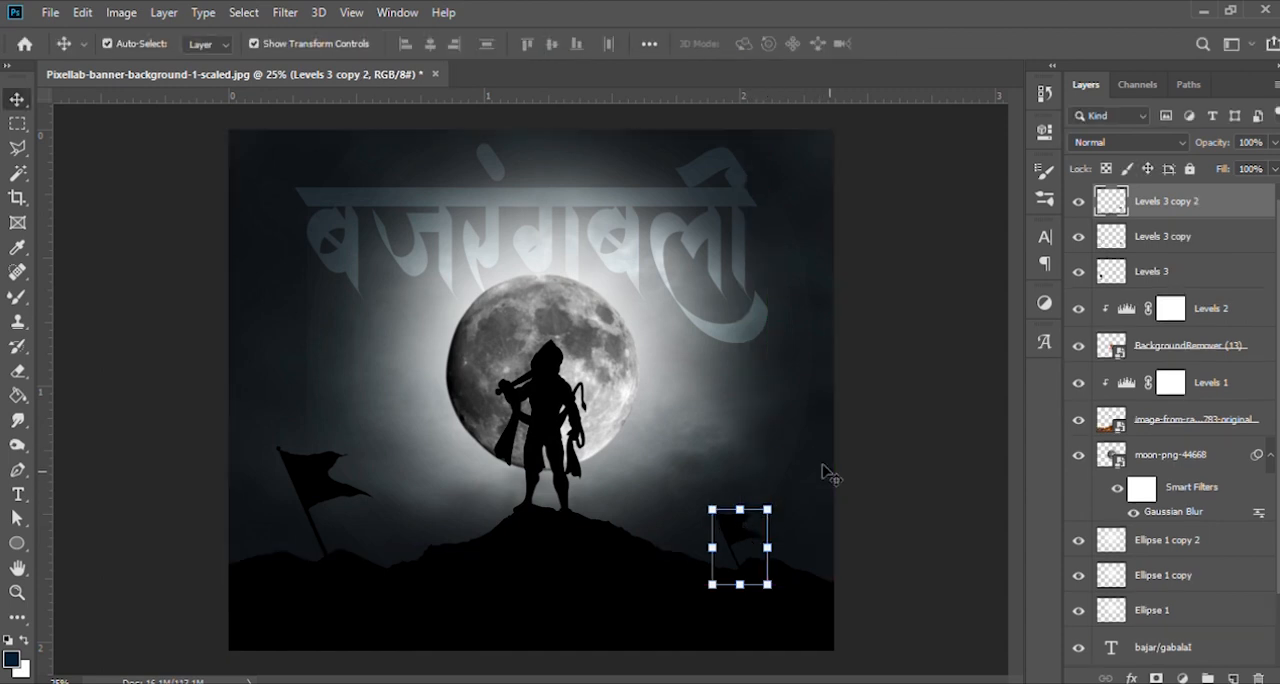
pyautogui.moveTo(736, 533); pyautogui.dragTo(470, 505)
pyautogui.hotkey('ctrl', 't')
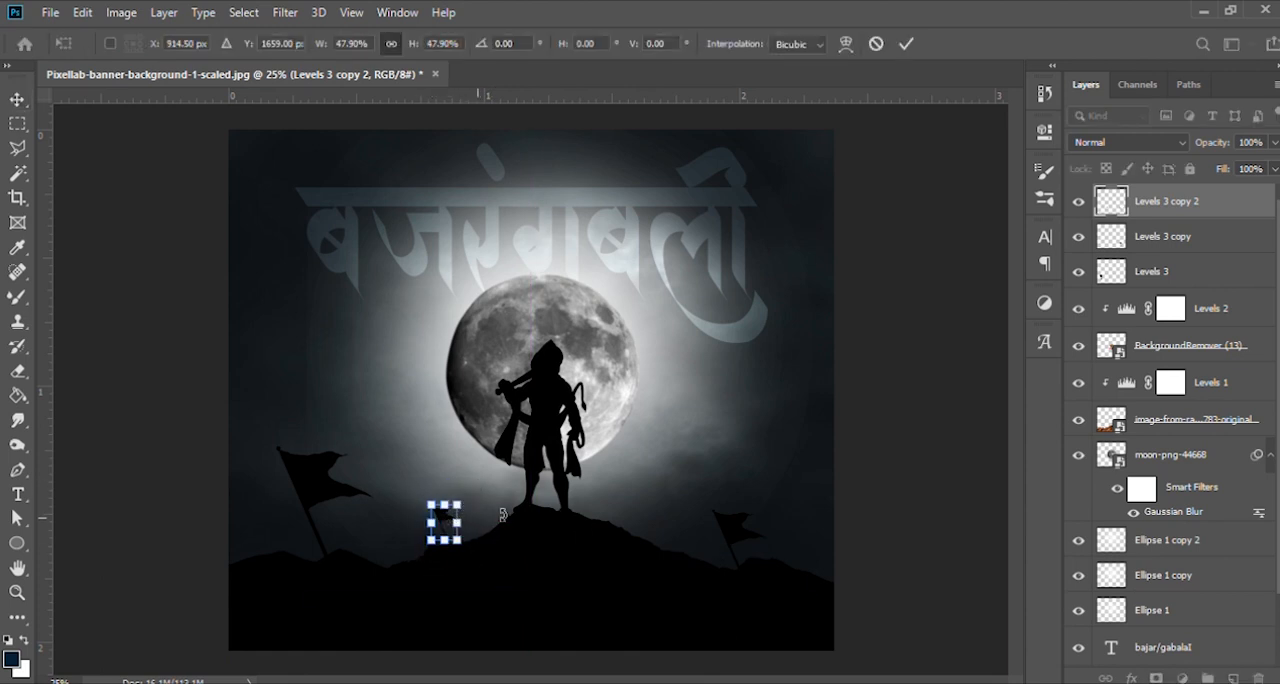
pyautogui.hotkey('shift', 'Down')
pyautogui.hotkey('shift', 'Down')
pyautogui.hotkey('shift', 'Down')
pyautogui.hotkey('shift', 'Down')
pyautogui.hotkey('shift', 'Right')
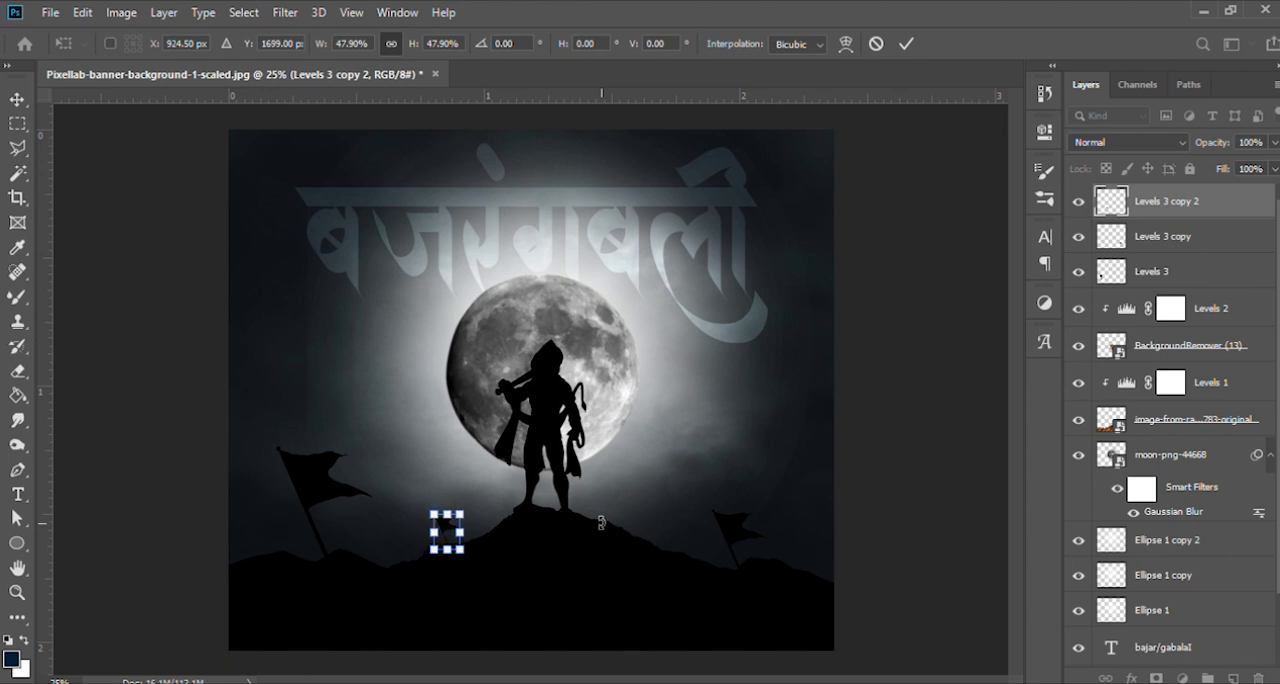
pyautogui.press('Return')
pyautogui.click(898, 516)
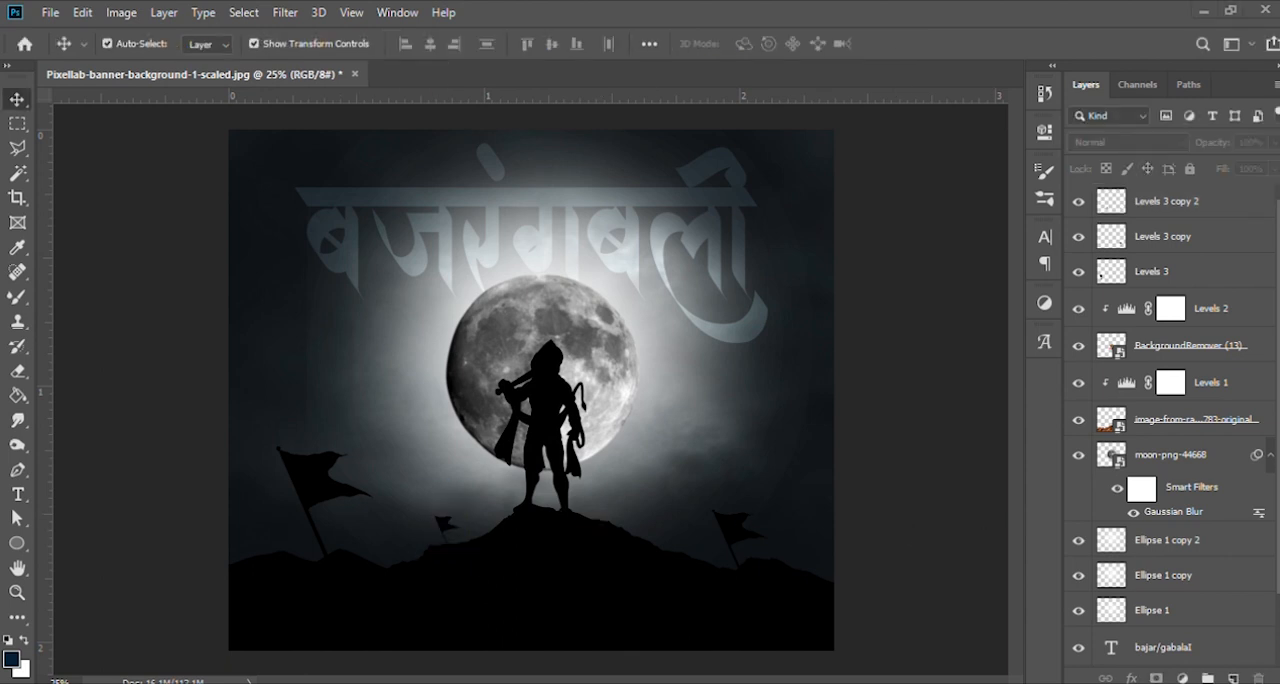
# - Place the birds-9523 image as the top layer at 4% scale, left of the moon at X 471 px, Y 699 px
pyautogui.moveTo(609, 660); pyautogui.dragTo(629, 493)
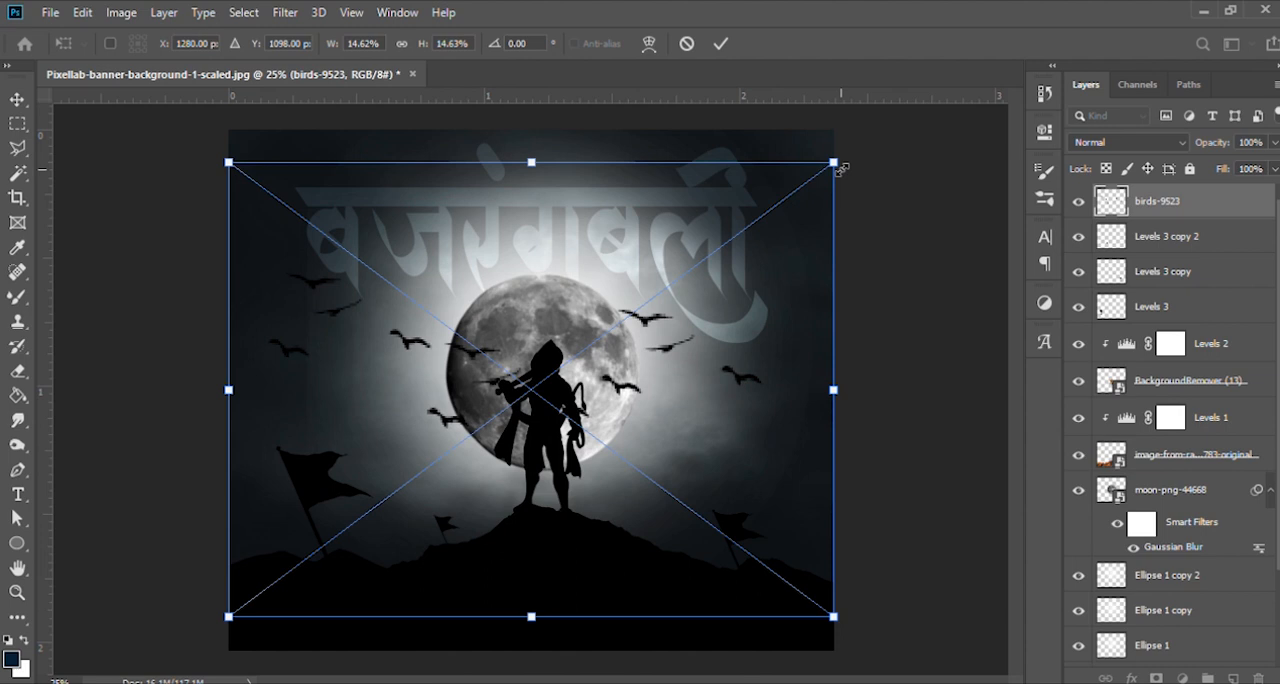
pyautogui.moveTo(842, 170); pyautogui.dragTo(688, 368)
pyautogui.moveTo(605, 384); pyautogui.dragTo(431, 278)
pyautogui.moveTo(470, 208); pyautogui.dragTo(445, 229)
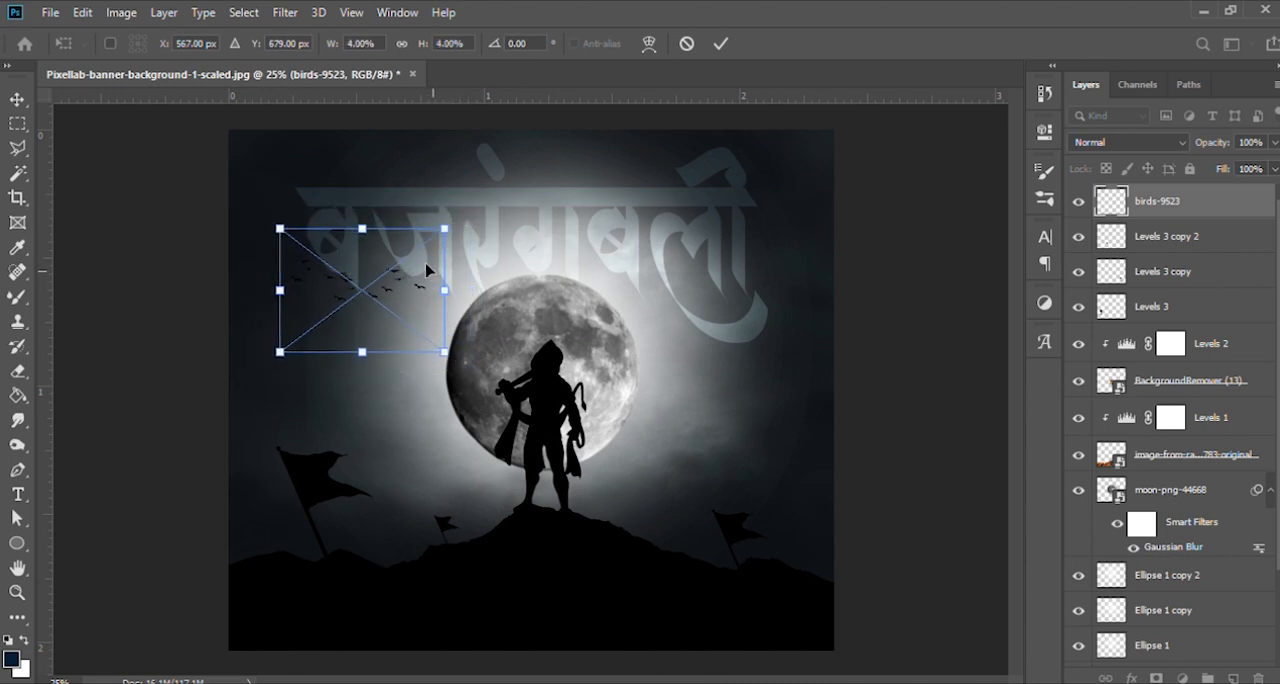
pyautogui.moveTo(412, 288); pyautogui.dragTo(394, 337)
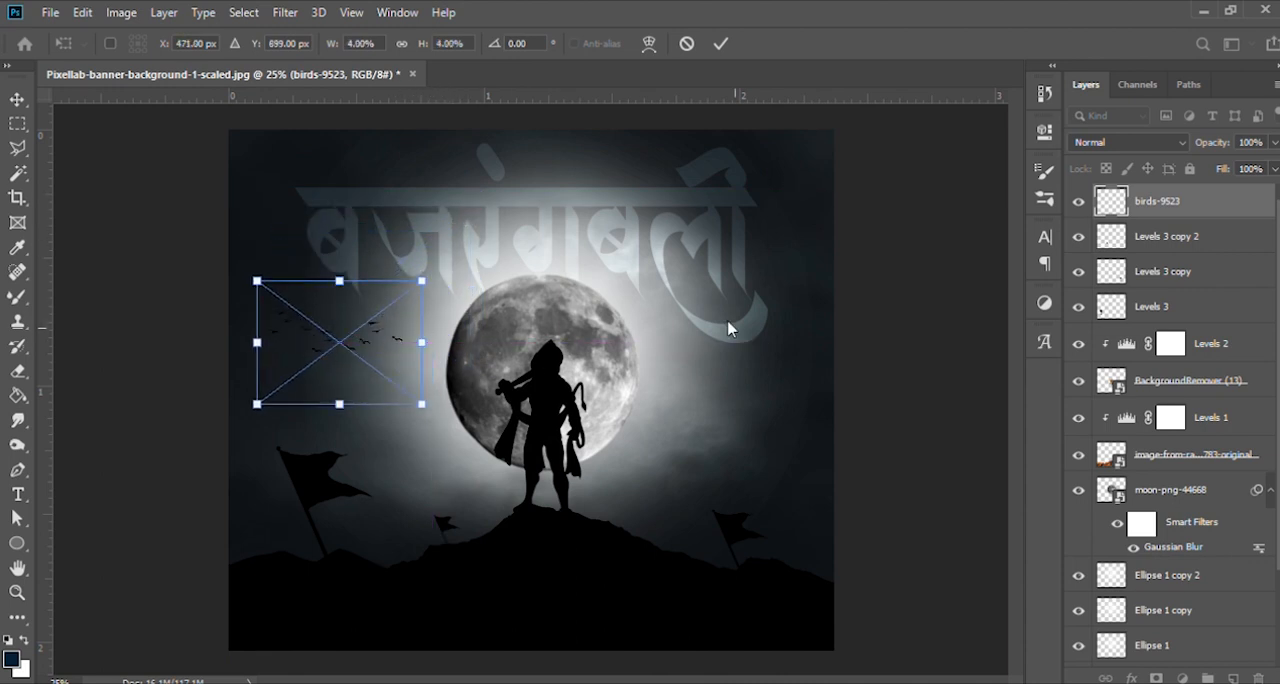
pyautogui.press('Return')
pyautogui.click(892, 338)
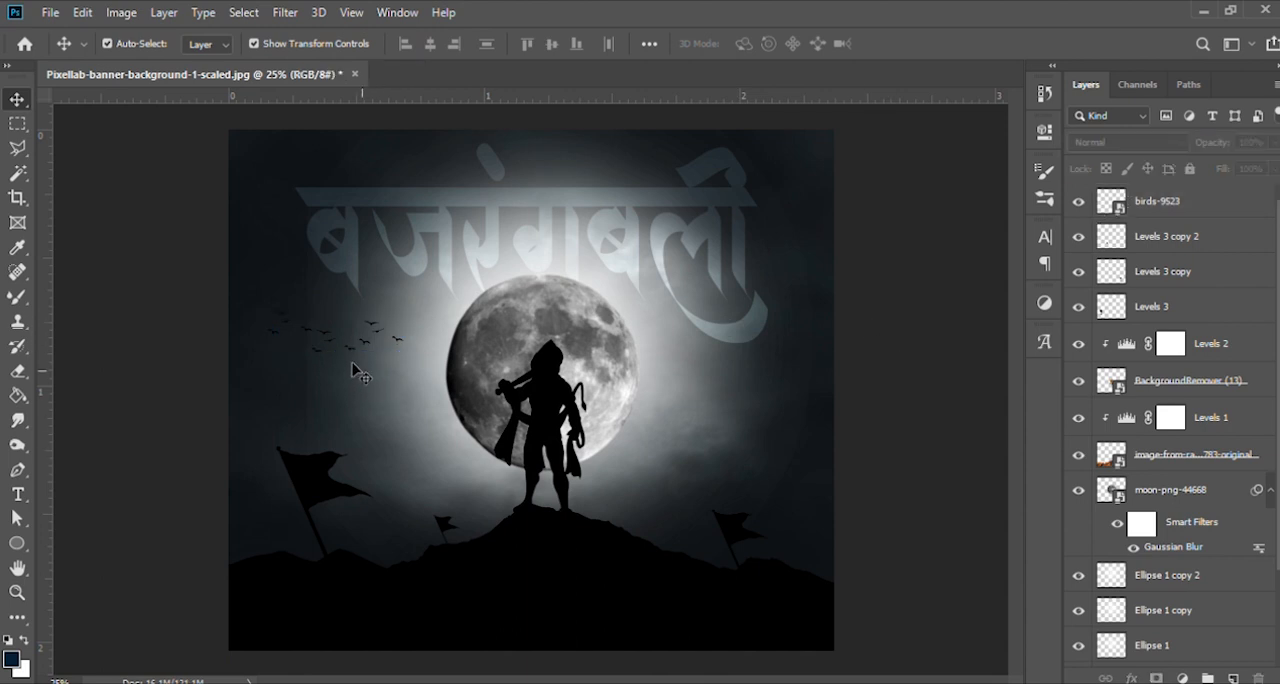
# - Duplicate the birds-9523 layer
pyautogui.click(301, 331)
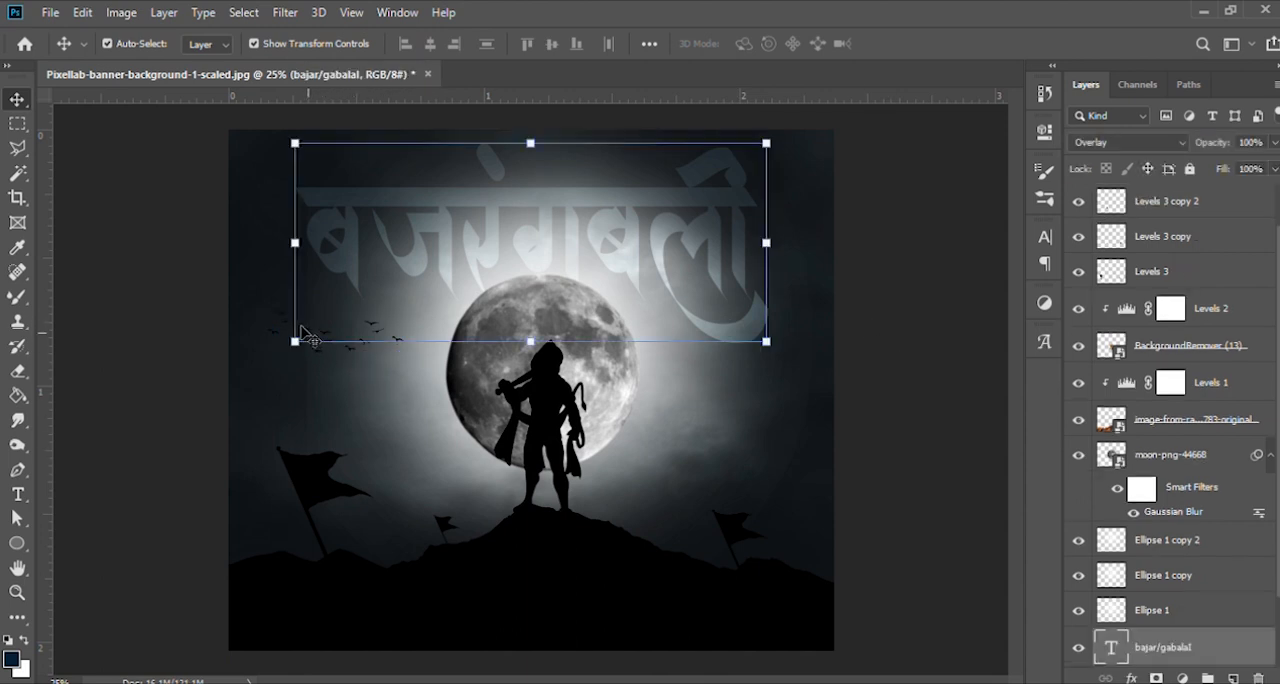
pyautogui.scroll(1, 1127, 220)
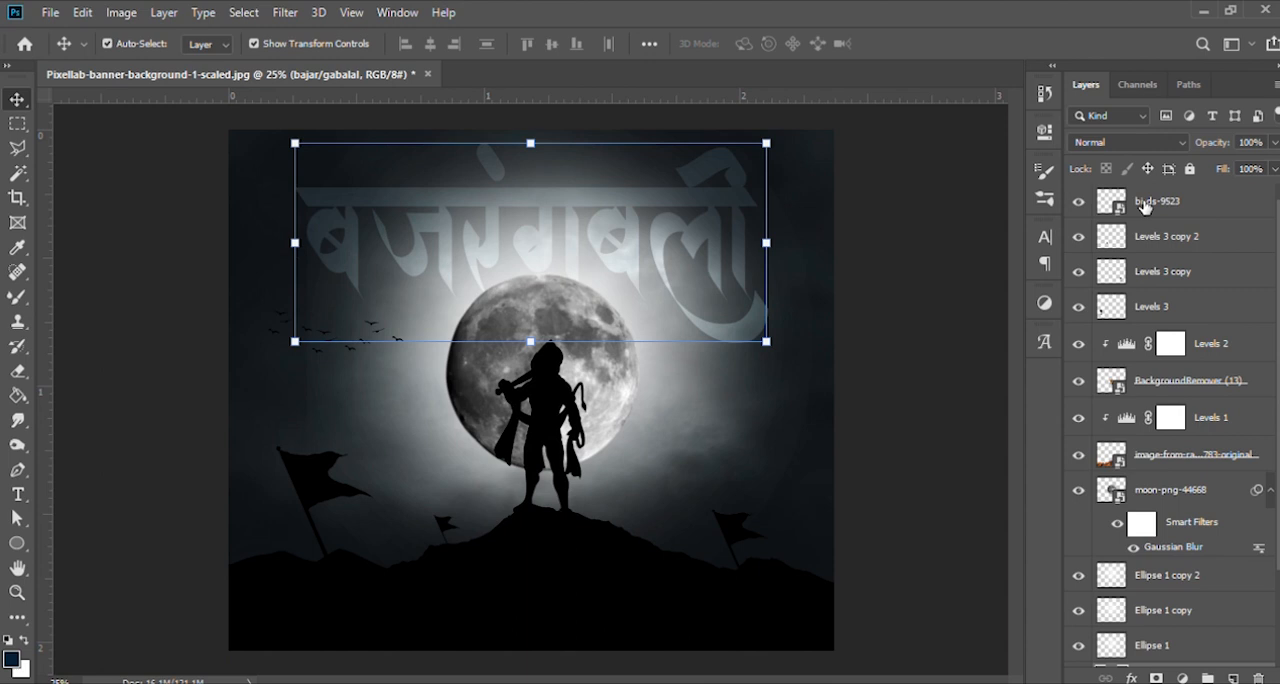
pyautogui.click(1145, 205)
pyautogui.hotkey('ctrl', 'j')
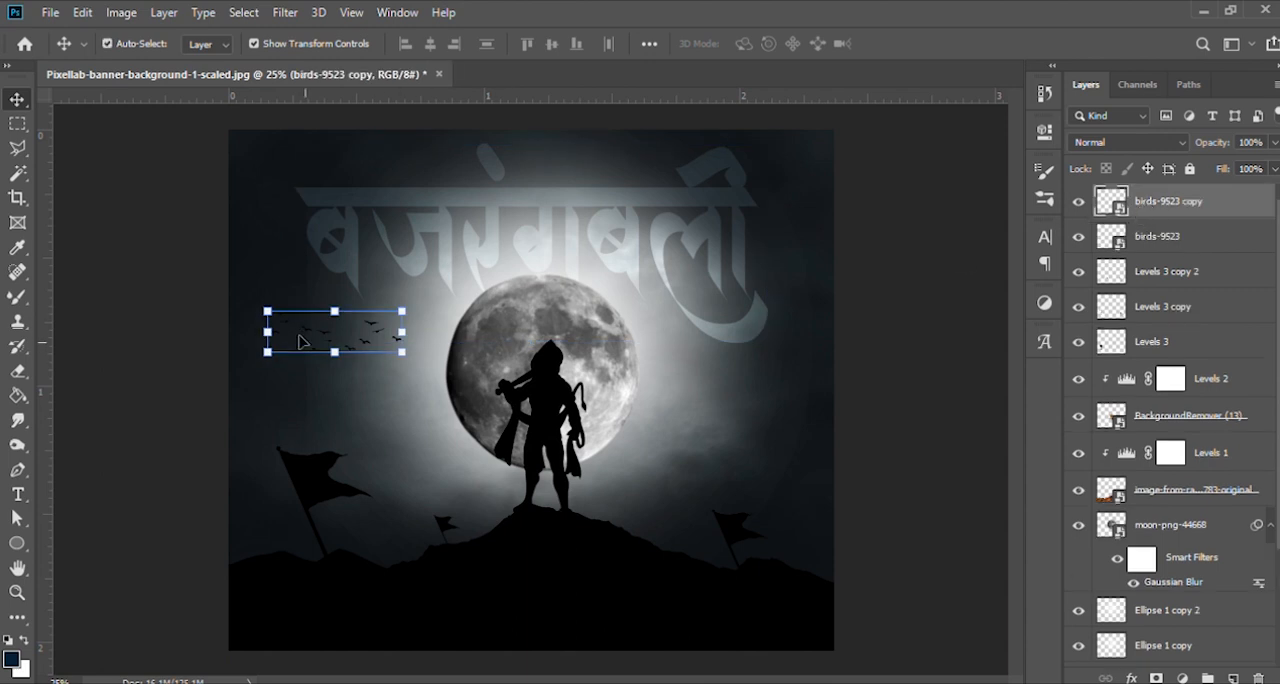
pyautogui.moveTo(317, 332); pyautogui.dragTo(379, 346)
pyautogui.hotkey('ctrl', 'z')
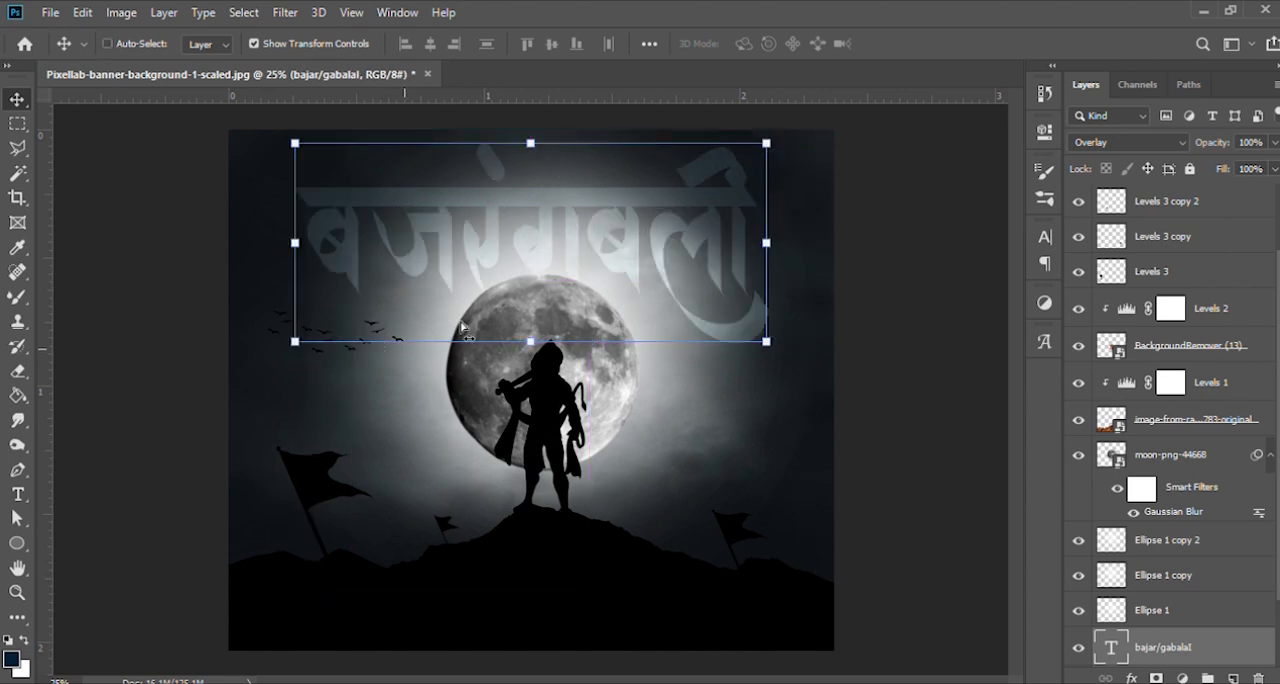
pyautogui.click(1175, 203)
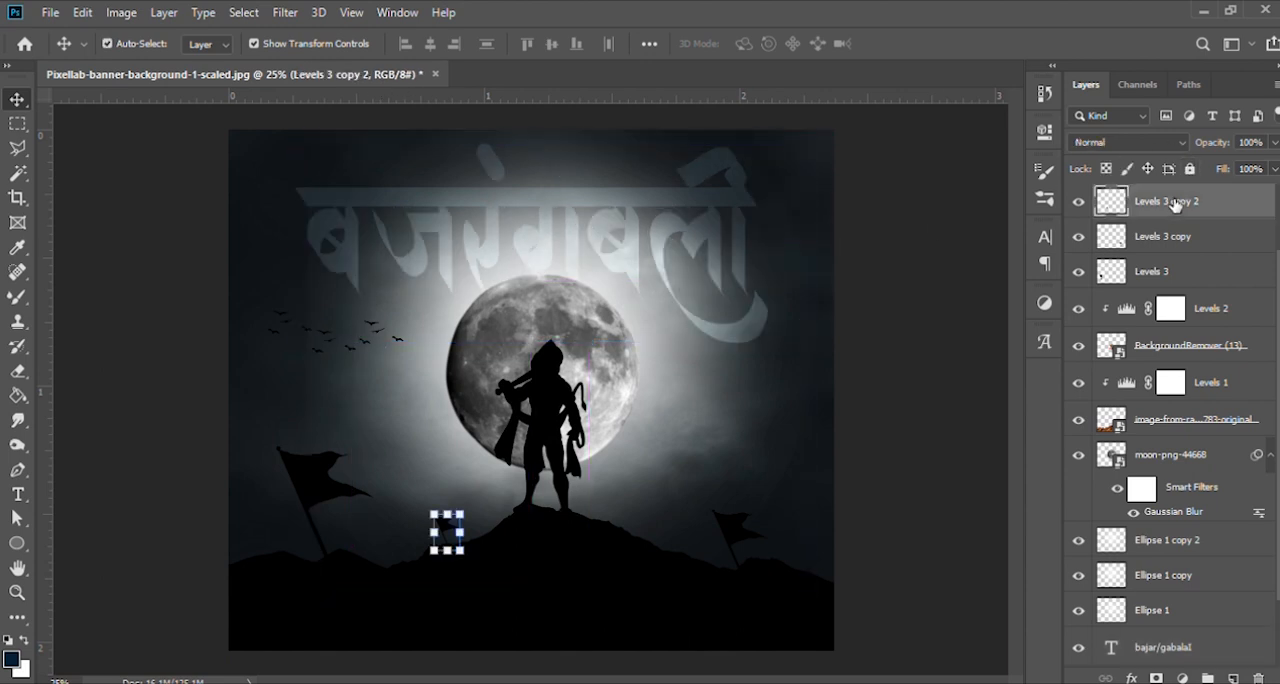
pyautogui.scroll(2, 1175, 203)
# - Move the copied birds horizontally across the moon to the sky on its right side
pyautogui.click(1170, 203)
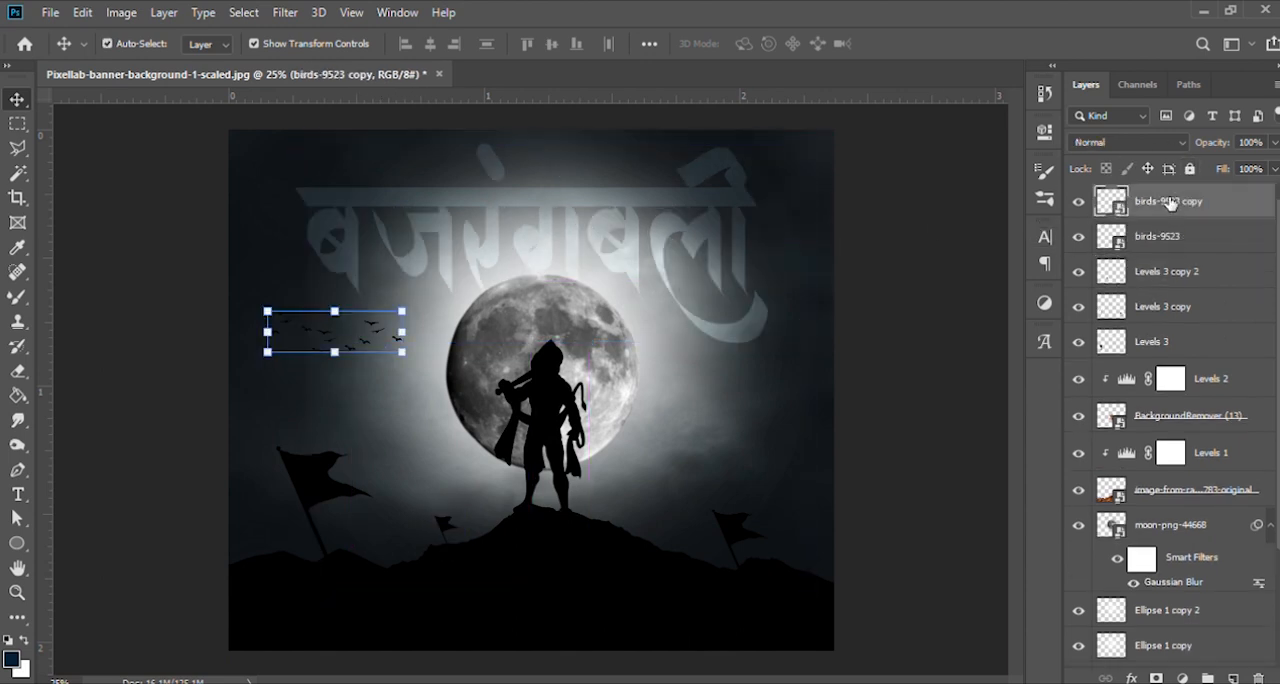
pyautogui.hotkey('shift', 'Right')
pyautogui.hotkey('shift', 'Right')
pyautogui.hotkey('shift', 'Right')
pyautogui.hotkey('shift', 'Right')
pyautogui.hotkey('shift', 'Right')
pyautogui.hotkey('shift', 'Right')
pyautogui.hotkey('shift', 'Right')
pyautogui.hotkey('shift', 'Right')
pyautogui.hotkey('shift', 'Right')
pyautogui.hotkey('shift', 'Right')
pyautogui.hotkey('shift', 'Right')
pyautogui.hotkey('shift', 'Right')
pyautogui.hotkey('shift', 'Right')
pyautogui.hotkey('shift', 'Right')
pyautogui.hotkey('shift', 'Right')
pyautogui.hotkey('shift', 'Right')
pyautogui.hotkey('shift', 'Right')
pyautogui.hotkey('shift', 'Right')
pyautogui.hotkey('shift', 'Right')
pyautogui.hotkey('shift', 'Right')
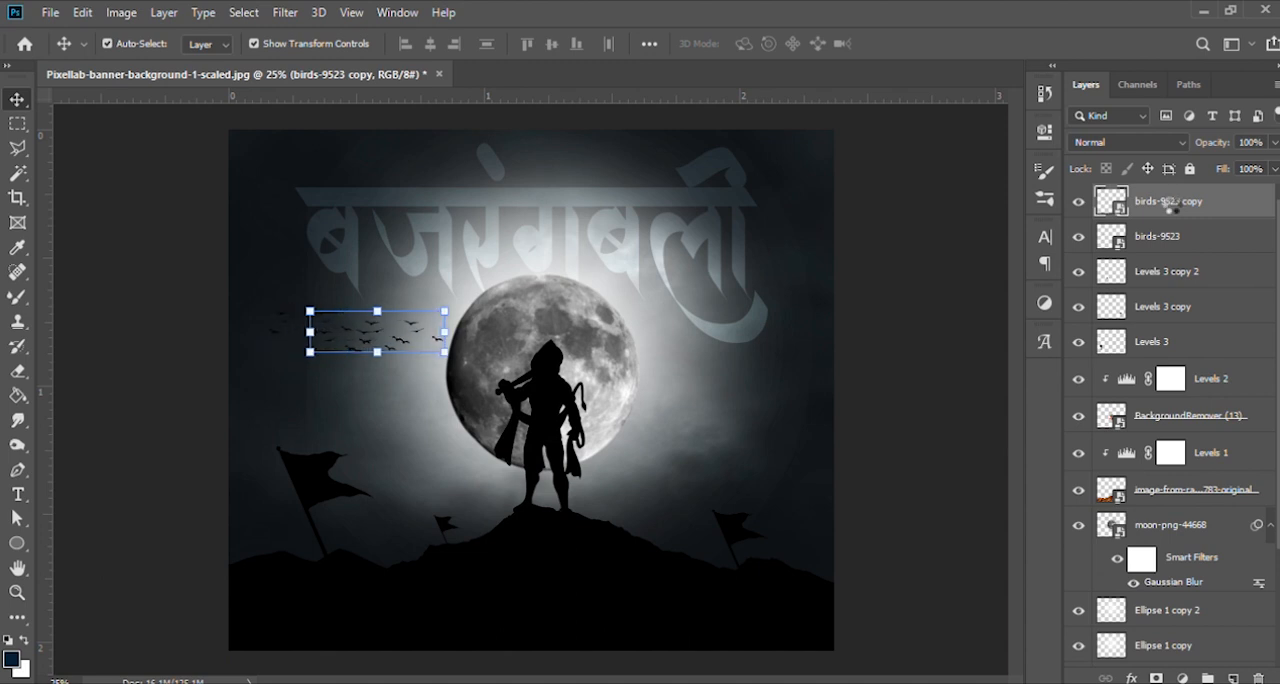
pyautogui.hotkey('shift', 'Right')
pyautogui.hotkey('shift', 'Right')
pyautogui.hotkey('shift', 'Right')
pyautogui.hotkey('shift', 'Right')
pyautogui.hotkey('shift', 'Right')
pyautogui.hotkey('shift', 'Right')
pyautogui.hotkey('shift', 'Right')
pyautogui.hotkey('shift', 'Right')
pyautogui.hotkey('shift', 'Right')
pyautogui.hotkey('shift', 'Right')
pyautogui.hotkey('shift', 'Right')
pyautogui.hotkey('shift', 'Right')
pyautogui.hotkey('shift', 'Right')
pyautogui.hotkey('shift', 'Right')
pyautogui.hotkey('shift', 'Right')
pyautogui.hotkey('shift', 'Right')
pyautogui.hotkey('shift', 'Right')
pyautogui.hotkey('shift', 'Right')
pyautogui.hotkey('shift', 'Right')
pyautogui.hotkey('shift', 'Right')
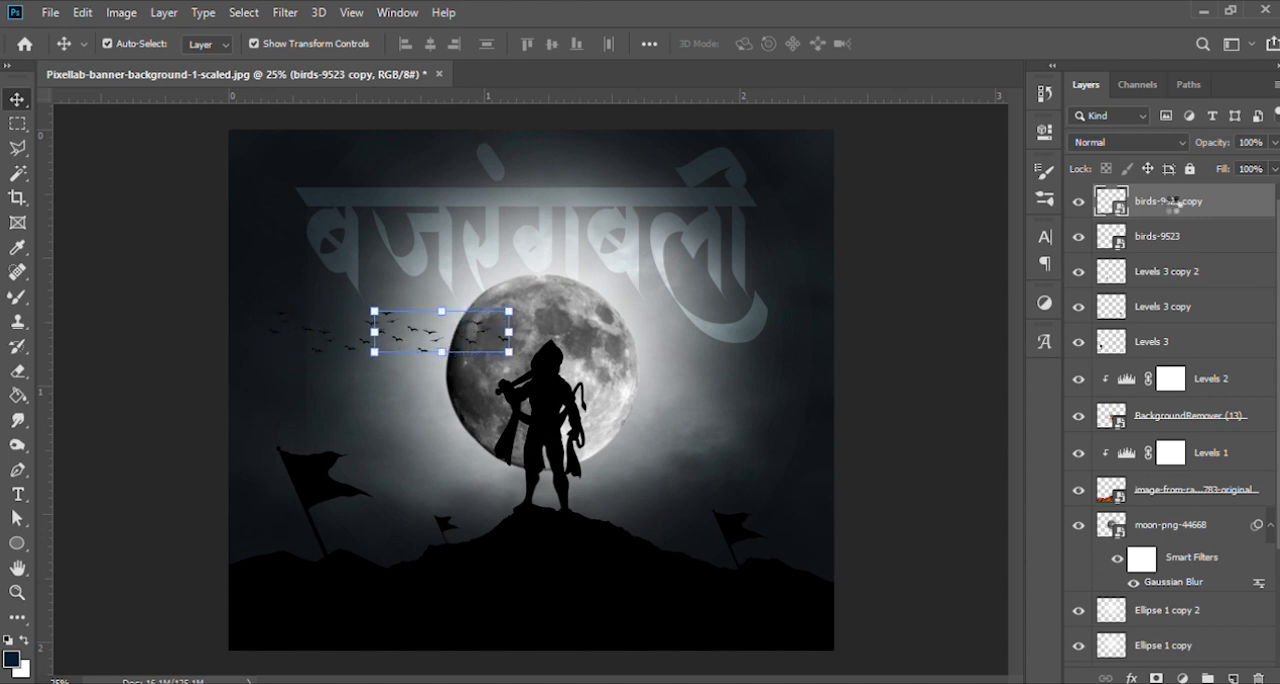
pyautogui.hotkey('shift', 'Right')
pyautogui.hotkey('shift', 'Right')
pyautogui.hotkey('shift', 'Right')
pyautogui.hotkey('shift', 'Right')
pyautogui.hotkey('shift', 'Right')
pyautogui.hotkey('shift', 'Right')
pyautogui.hotkey('shift', 'Right')
pyautogui.hotkey('shift', 'Right')
pyautogui.hotkey('shift', 'Right')
pyautogui.hotkey('shift', 'Right')
pyautogui.hotkey('shift', 'Right')
pyautogui.hotkey('shift', 'Right')
pyautogui.hotkey('shift', 'Right')
pyautogui.hotkey('shift', 'Right')
pyautogui.hotkey('shift', 'Right')
pyautogui.hotkey('shift', 'Right')
pyautogui.hotkey('shift', 'Right')
pyautogui.hotkey('shift', 'Right')
pyautogui.hotkey('shift', 'Right')
pyautogui.hotkey('shift', 'Right')
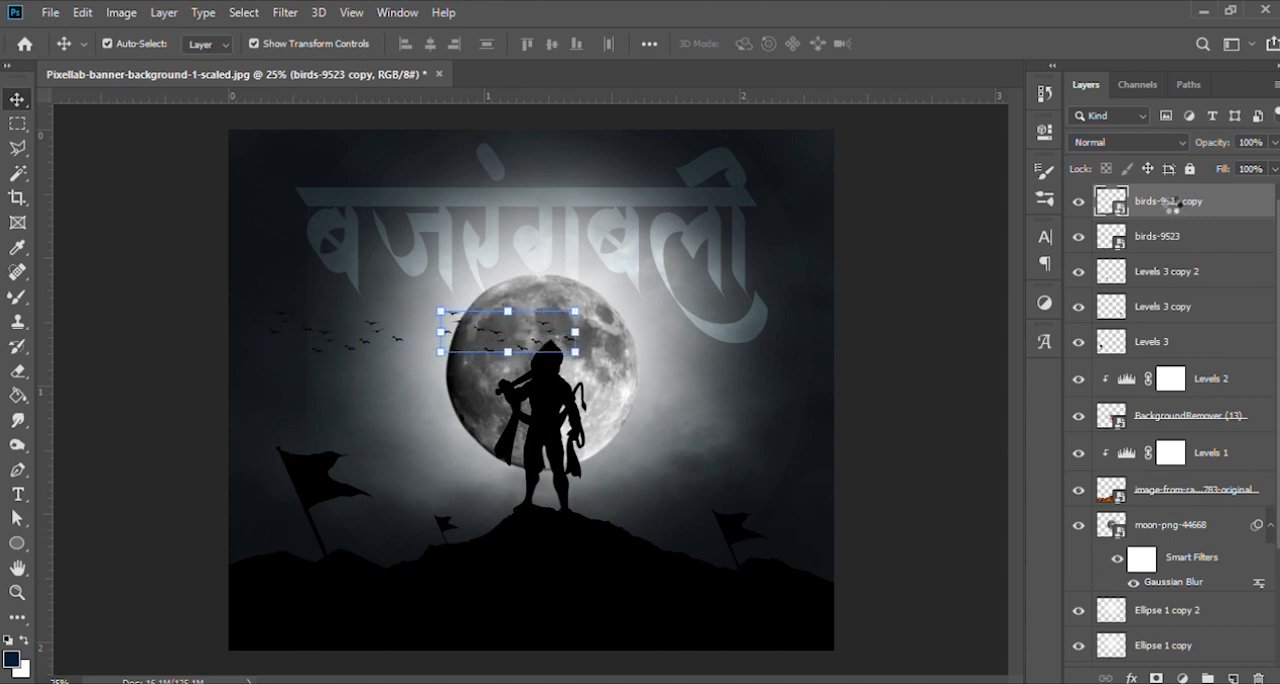
pyautogui.hotkey('shift', 'Right')
pyautogui.hotkey('shift', 'Right')
pyautogui.hotkey('shift', 'Right')
pyautogui.hotkey('shift', 'Right')
pyautogui.hotkey('shift', 'Right')
pyautogui.hotkey('shift', 'Right')
pyautogui.hotkey('shift', 'Right')
pyautogui.hotkey('shift', 'Right')
pyautogui.hotkey('shift', 'Right')
pyautogui.hotkey('shift', 'Right')
pyautogui.hotkey('shift', 'Right')
pyautogui.hotkey('shift', 'Right')
pyautogui.hotkey('shift', 'Right')
pyautogui.hotkey('shift', 'Right')
pyautogui.hotkey('shift', 'Right')
pyautogui.hotkey('shift', 'Right')
pyautogui.hotkey('shift', 'Right')
pyautogui.hotkey('shift', 'Right')
pyautogui.hotkey('shift', 'Right')
pyautogui.hotkey('shift', 'Right')
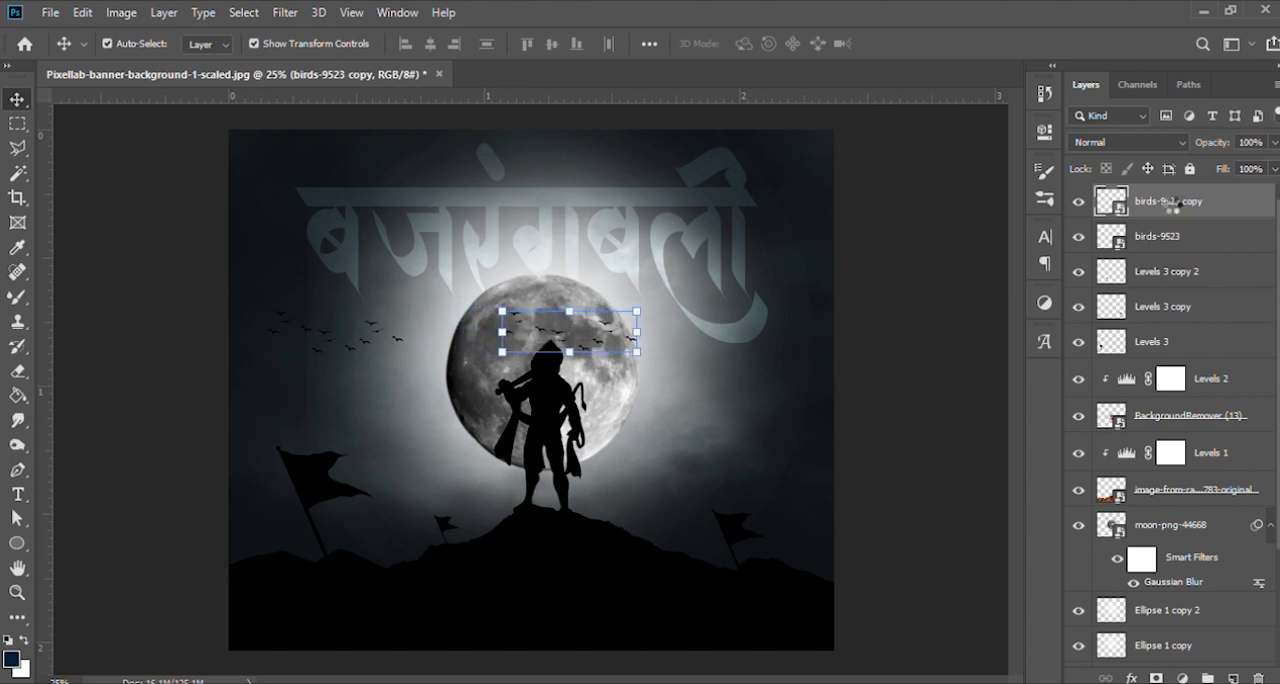
pyautogui.hotkey('shift', 'Right')
pyautogui.hotkey('shift', 'Right')
pyautogui.hotkey('shift', 'Right')
pyautogui.hotkey('shift', 'Right')
pyautogui.hotkey('shift', 'Right')
pyautogui.hotkey('shift', 'Right')
pyautogui.hotkey('shift', 'Right')
pyautogui.hotkey('shift', 'Right')
pyautogui.hotkey('shift', 'Right')
pyautogui.hotkey('shift', 'Right')
pyautogui.hotkey('shift', 'Right')
pyautogui.hotkey('shift', 'Right')
pyautogui.hotkey('shift', 'Right')
pyautogui.hotkey('shift', 'Right')
pyautogui.hotkey('shift', 'Right')
pyautogui.hotkey('shift', 'Right')
pyautogui.hotkey('shift', 'Right')
pyautogui.hotkey('shift', 'Right')
pyautogui.hotkey('shift', 'Right')
pyautogui.hotkey('shift', 'Right')
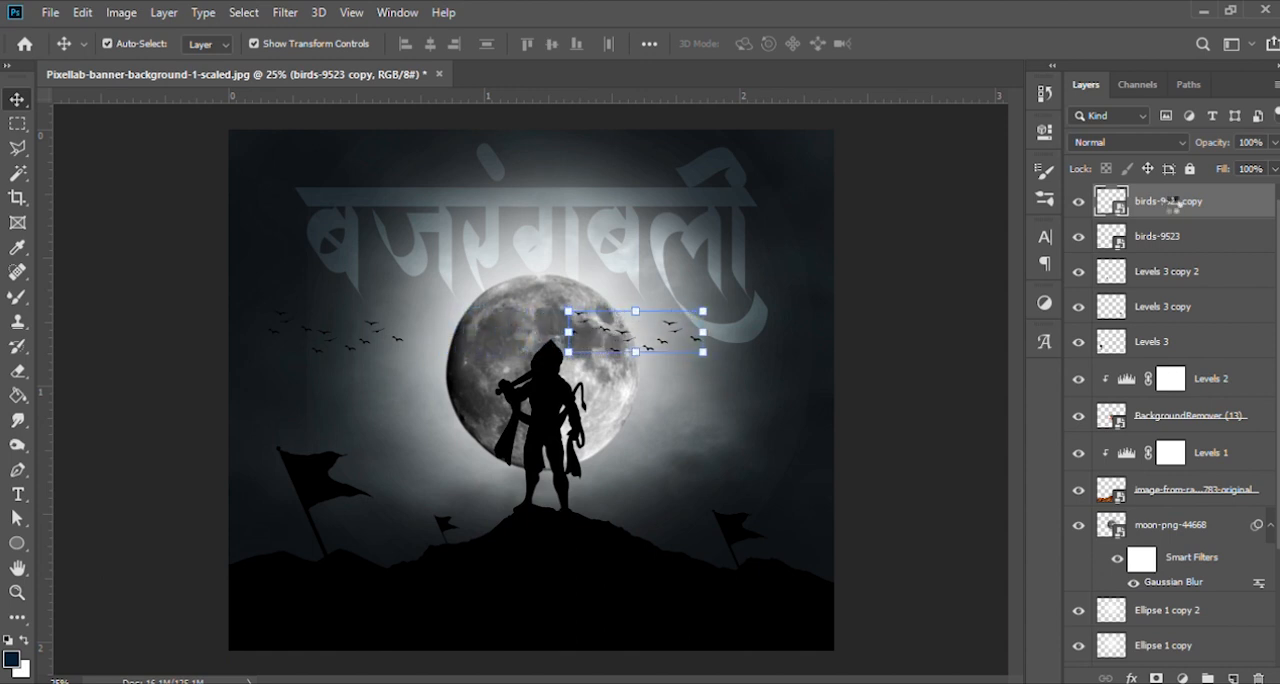
pyautogui.hotkey('shift', 'Right')
pyautogui.hotkey('shift', 'Right')
pyautogui.hotkey('shift', 'Right')
pyautogui.hotkey('shift', 'Right')
pyautogui.hotkey('shift', 'Right')
pyautogui.hotkey('shift', 'Right')
pyautogui.hotkey('shift', 'Right')
pyautogui.hotkey('shift', 'Right')
pyautogui.hotkey('shift', 'Right')
pyautogui.hotkey('shift', 'Right')
pyautogui.hotkey('shift', 'Right')
pyautogui.hotkey('shift', 'Right')
pyautogui.hotkey('shift', 'Right')
pyautogui.hotkey('shift', 'Right')
pyautogui.hotkey('shift', 'Right')
pyautogui.hotkey('shift', 'Right')
pyautogui.hotkey('shift', 'Right')
pyautogui.hotkey('shift', 'Right')
pyautogui.hotkey('shift', 'Right')
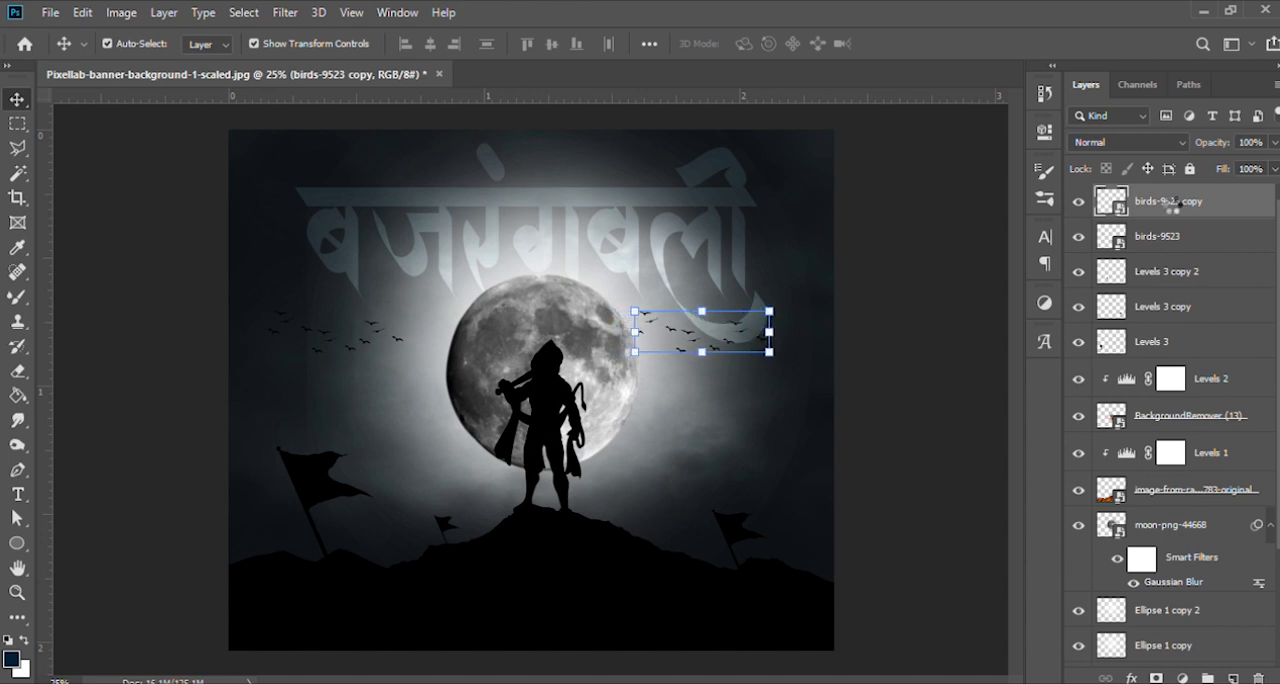
# - Lower the copied birds into the open sky beside the moon's lower half and rasterize their layer
pyautogui.hotkey('shift', 'Down')
pyautogui.hotkey('shift', 'Down')
pyautogui.hotkey('shift', 'Down')
pyautogui.hotkey('shift', 'Down')
pyautogui.hotkey('shift', 'Down')
pyautogui.hotkey('shift', 'Down')
pyautogui.hotkey('shift', 'Down')
pyautogui.hotkey('shift', 'Down')
pyautogui.hotkey('shift', 'Down')
pyautogui.hotkey('shift', 'Down')
pyautogui.hotkey('shift', 'Down')
pyautogui.hotkey('shift', 'Down')
pyautogui.hotkey('shift', 'Down')
pyautogui.hotkey('shift', 'Down')
pyautogui.hotkey('shift', 'Down')
pyautogui.hotkey('shift', 'Down')
pyautogui.hotkey('shift', 'Down')
pyautogui.hotkey('shift', 'Down')
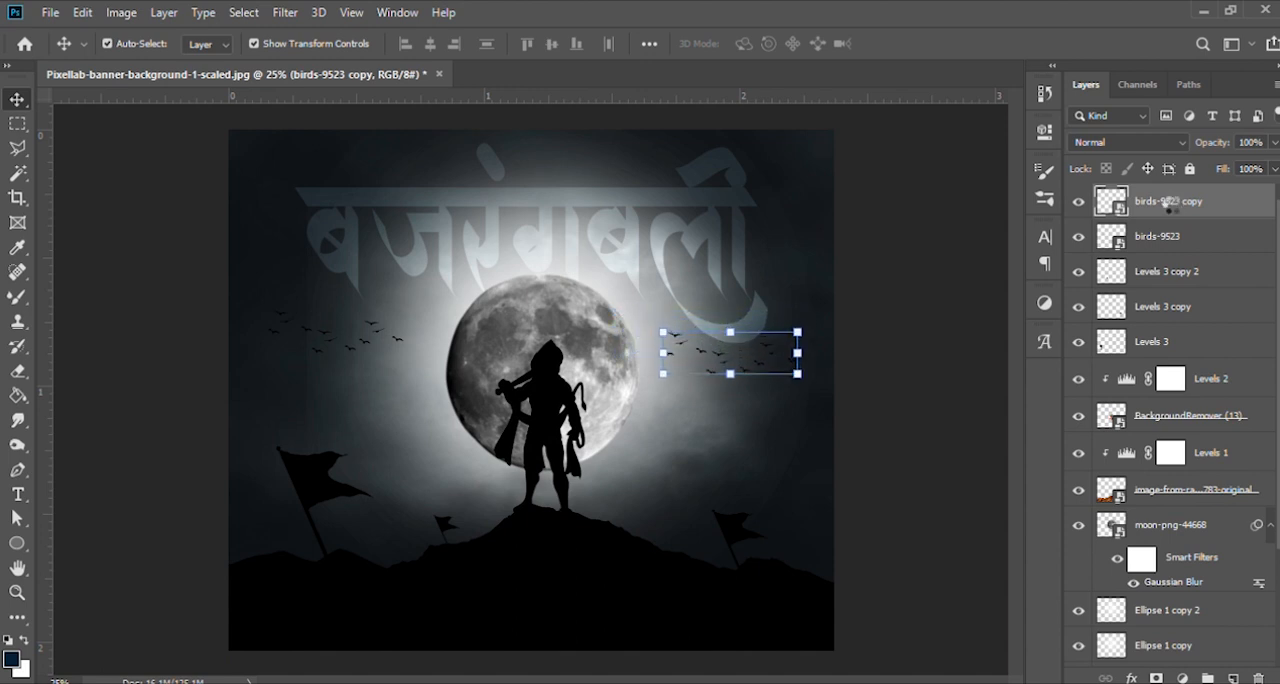
pyautogui.hotkey('shift', 'Down')
pyautogui.hotkey('shift', 'Down')
pyautogui.hotkey('shift', 'Down')
pyautogui.hotkey('shift', 'Down')
pyautogui.hotkey('shift', 'Down')
pyautogui.hotkey('shift', 'Down')
pyautogui.hotkey('shift', 'Down')
pyautogui.hotkey('shift', 'Down')
pyautogui.hotkey('shift', 'Down')
pyautogui.hotkey('shift', 'Down')
pyautogui.hotkey('shift', 'Down')
pyautogui.hotkey('shift', 'Down')
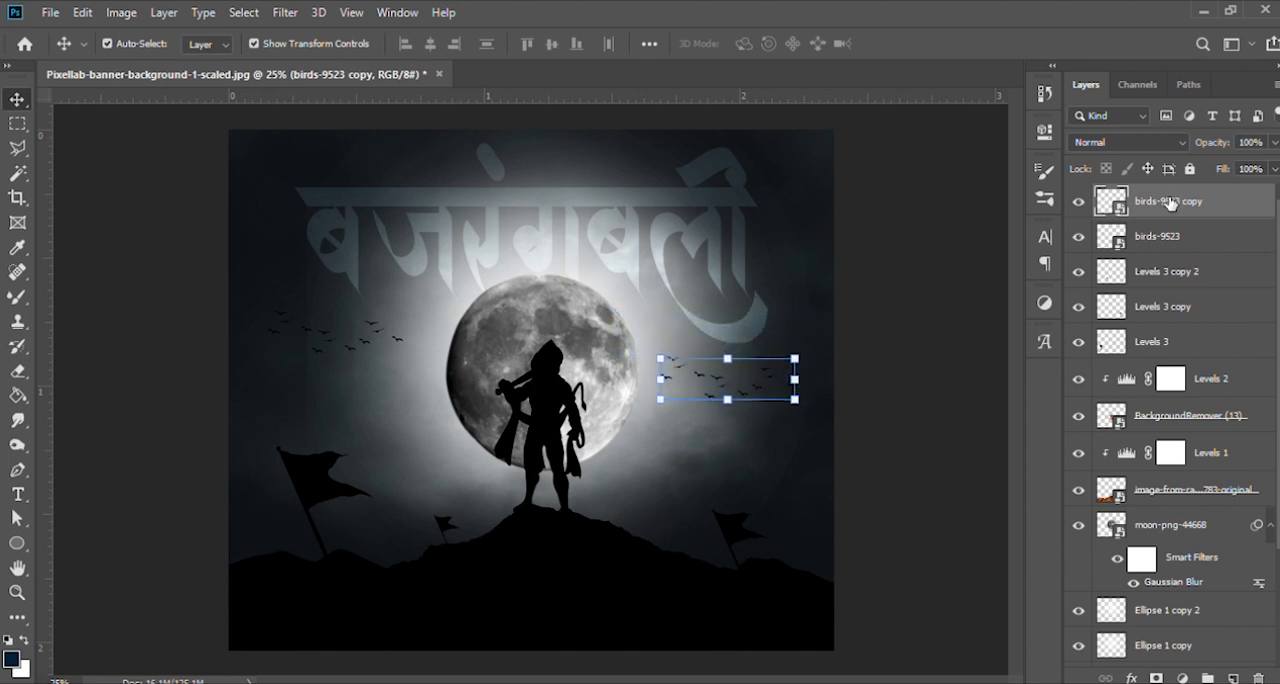
pyautogui.hotkey('shift', 'Down')
pyautogui.hotkey('shift', 'Down')
pyautogui.hotkey('shift', 'Right')
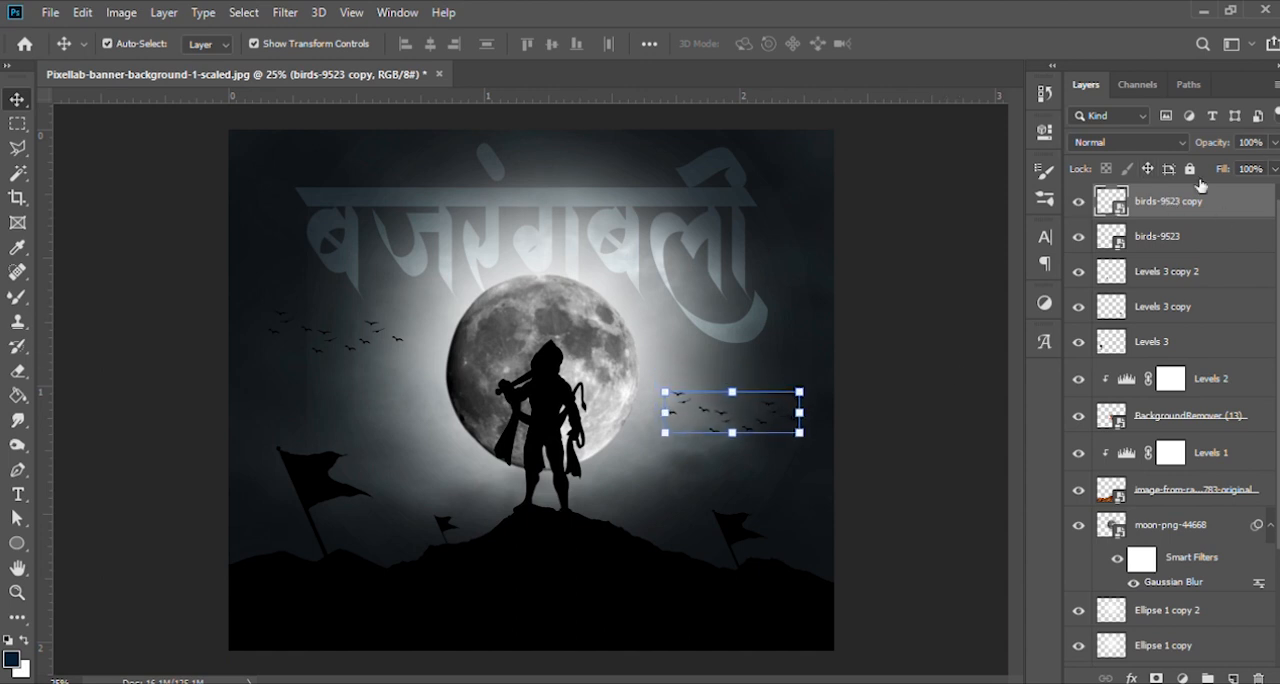
pyautogui.click(892, 318)
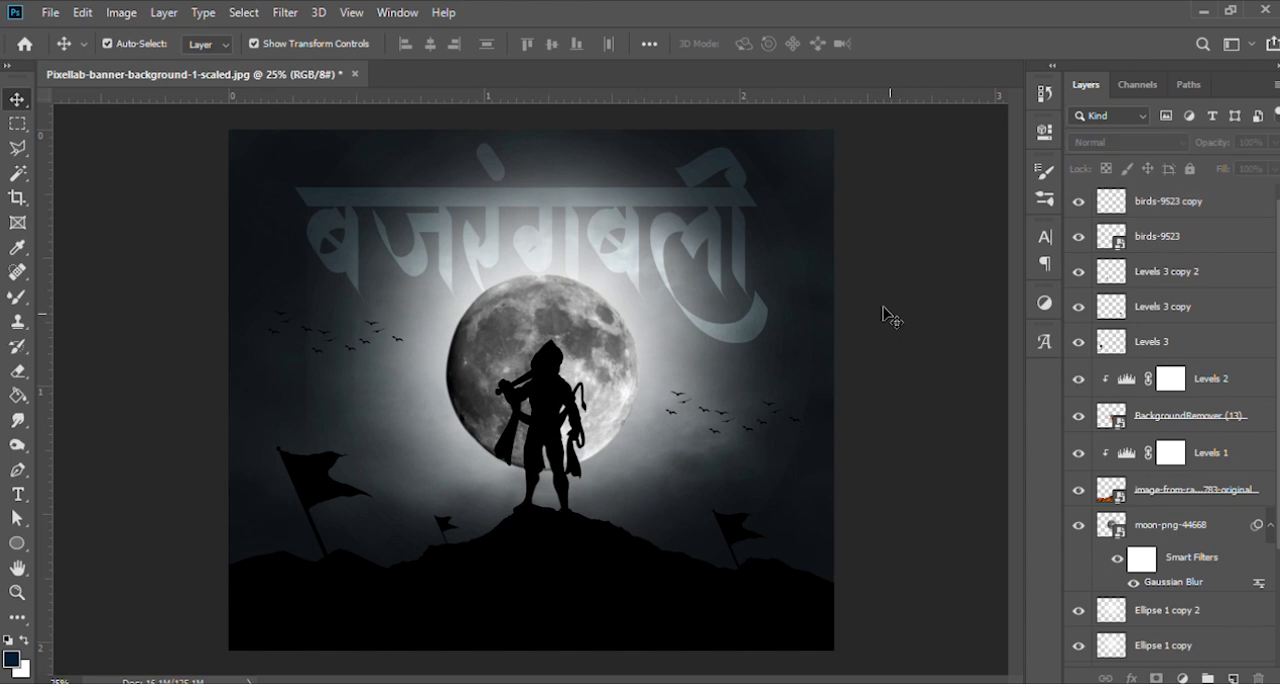
# - Erase a few birds from the birds-9523 copy layer using the Eraser at size 50
pyautogui.click(1215, 200)
pyautogui.press('e')
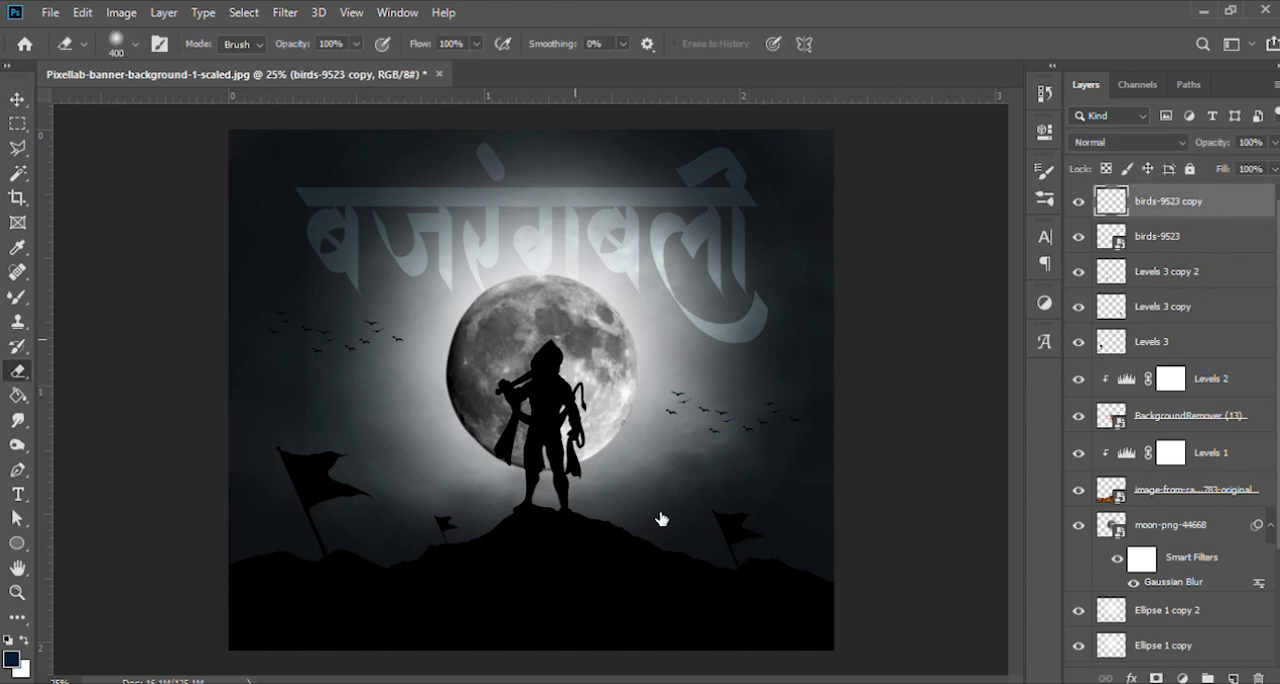
pyautogui.press('[')
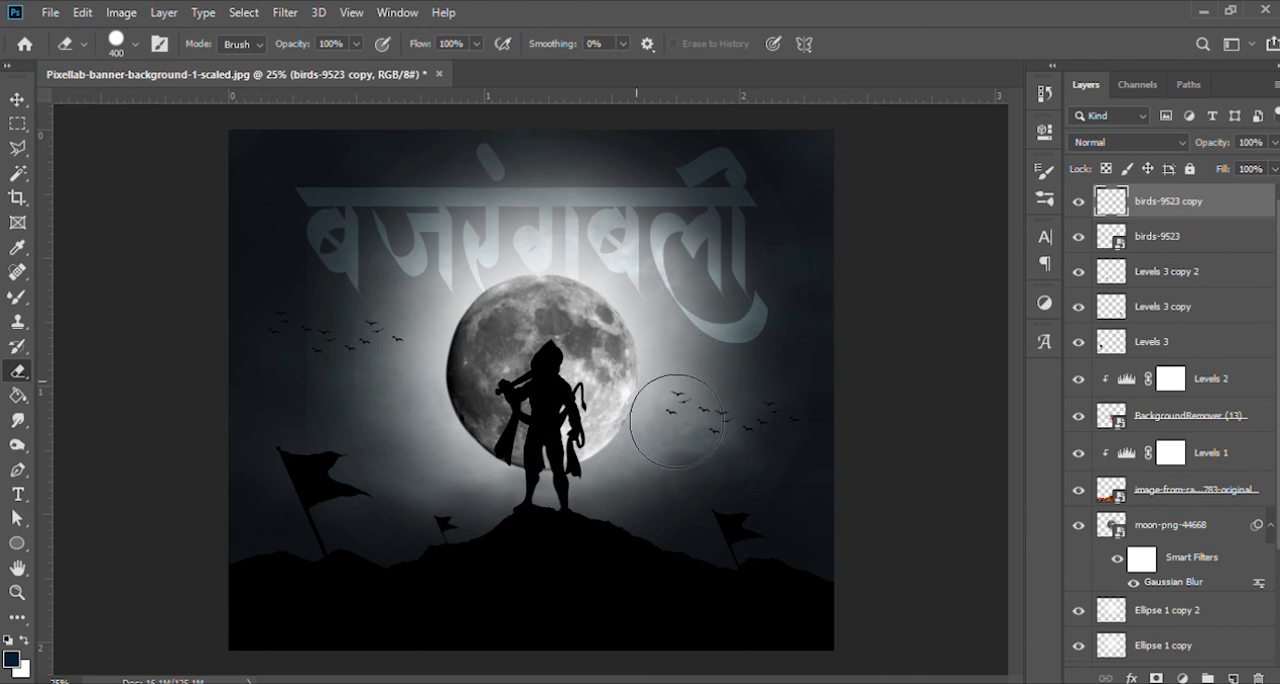
pyautogui.press('[')
pyautogui.press('[')
pyautogui.press('[')
pyautogui.press('[')
pyautogui.press('[')
pyautogui.press('[')
pyautogui.press('[')
pyautogui.press('[')
pyautogui.press('[')
pyautogui.press('[')
pyautogui.click(17, 99)
# - Stamp all visible layers into a new merged layer above the birds-9523 copy
pyautogui.click(921, 399)
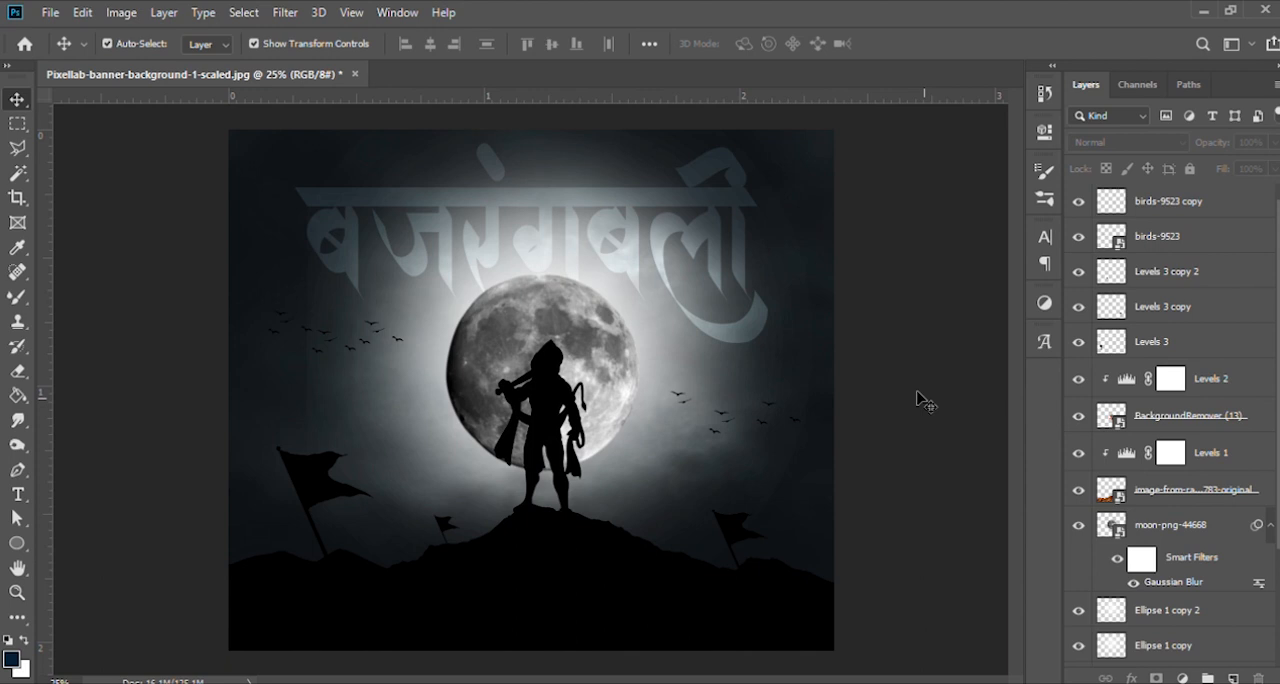
pyautogui.click(1165, 204)
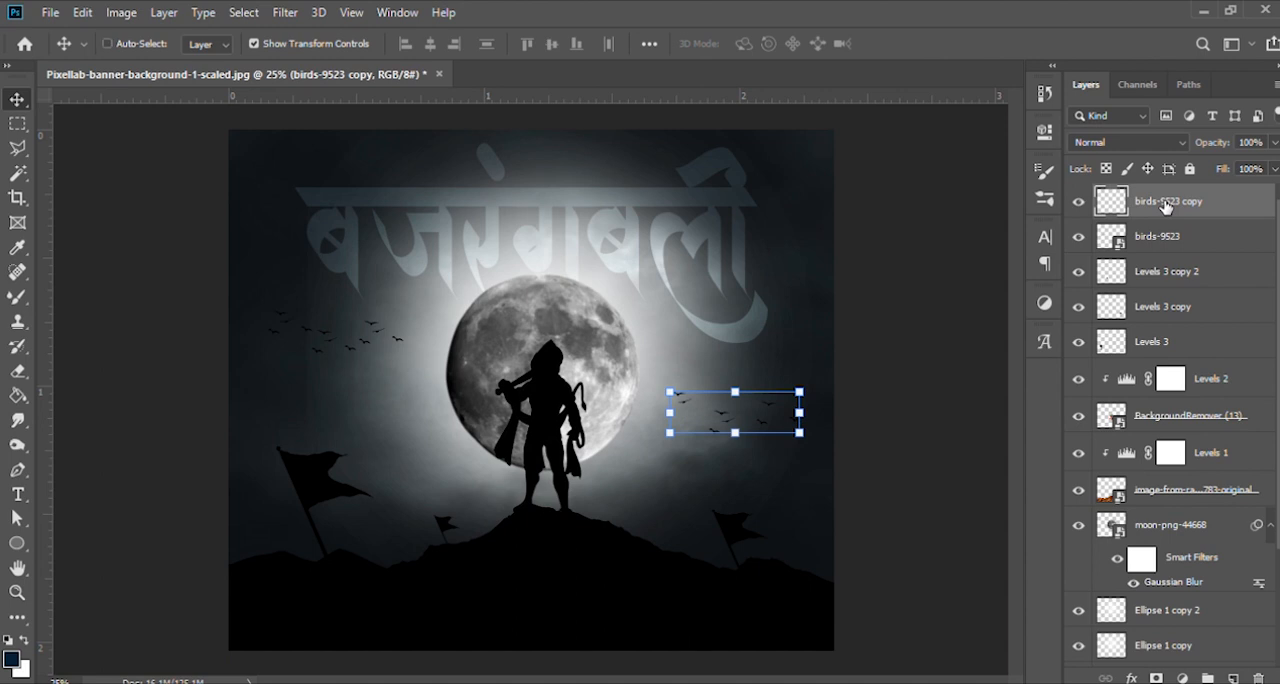
pyautogui.hotkey('ctrl', 'shift', 'alt', 'e')
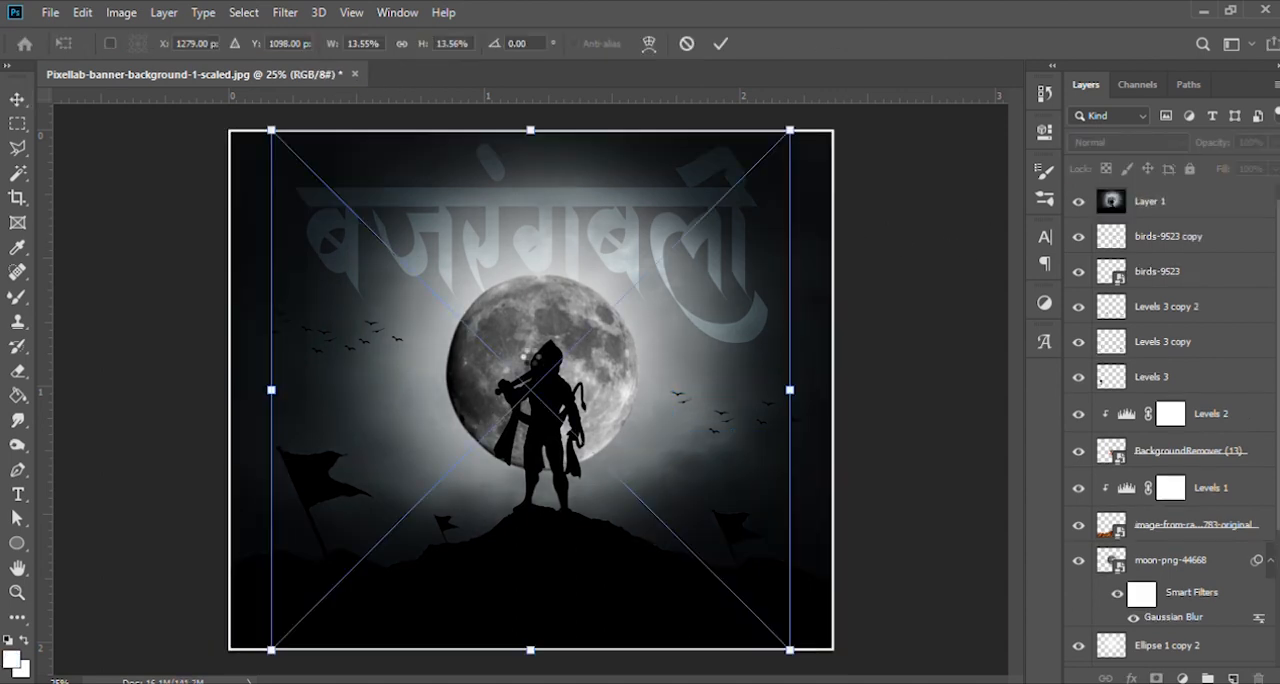
# - Place the Omi Photography logo in the image's upper-left corner at 1.43% scale, X 138 px, Y 86 px, with Overlay blending
pyautogui.moveTo(790, 130); pyautogui.dragTo(268, 168)
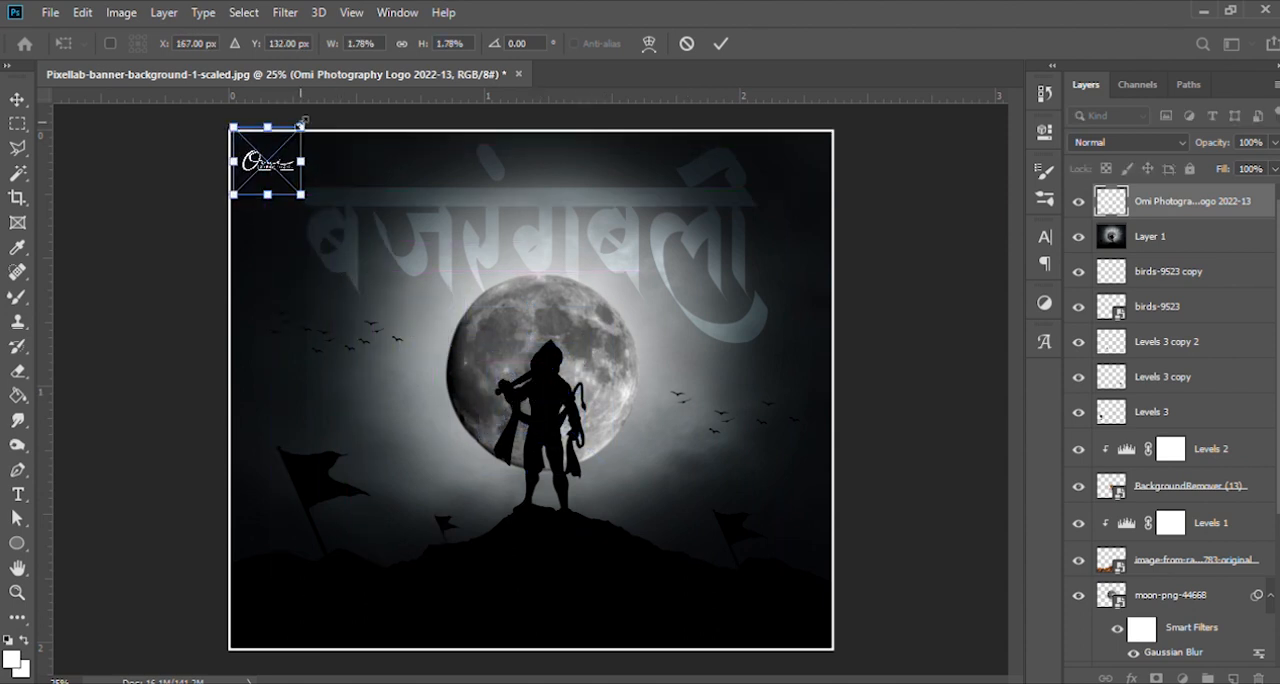
pyautogui.moveTo(301, 124); pyautogui.dragTo(267, 154)
pyautogui.hotkey('shift', 'Left')
pyautogui.hotkey('shift', 'Left')
pyautogui.hotkey('shift', 'Left')
pyautogui.hotkey('shift', 'Up')
pyautogui.hotkey('shift', 'Up')
pyautogui.press('Right')
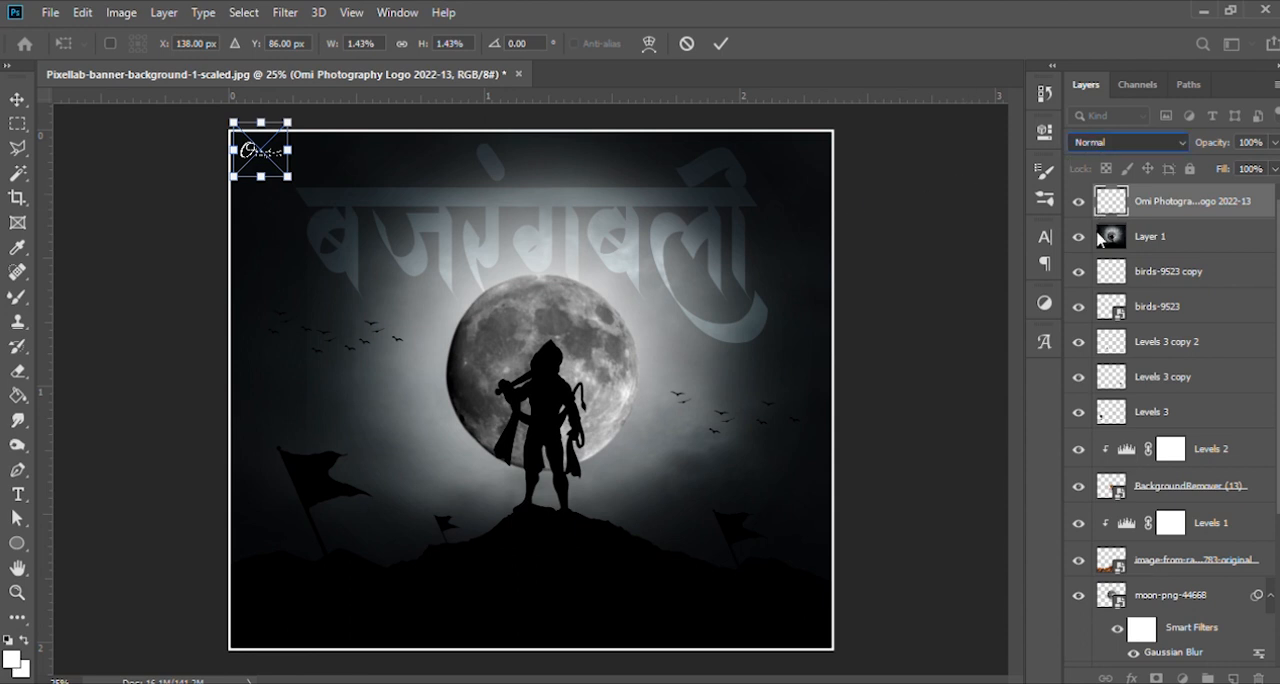
pyautogui.click(1090, 377)
pyautogui.press('Return')
pyautogui.click(900, 334)
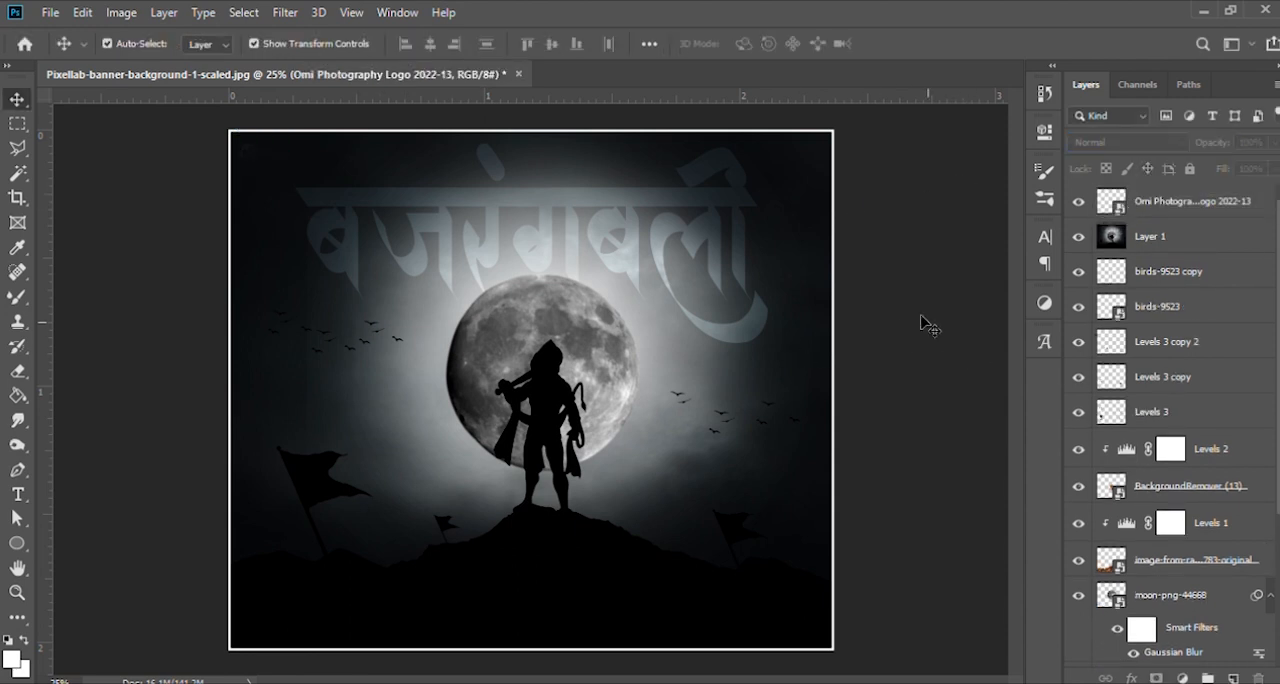
# - Set the Omi Photography logo layer's blend mode to Normal and its opacity to 75%
pyautogui.click(1168, 212)
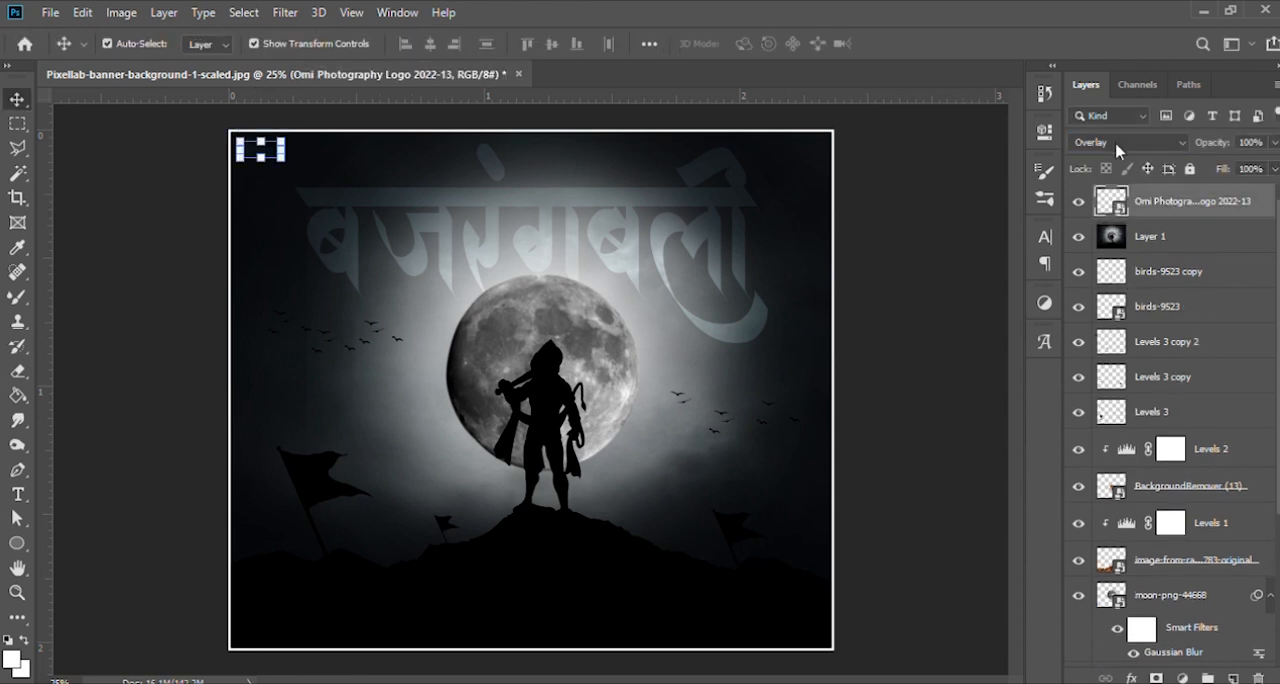
pyautogui.click(1112, 138)
pyautogui.click(1098, 154)
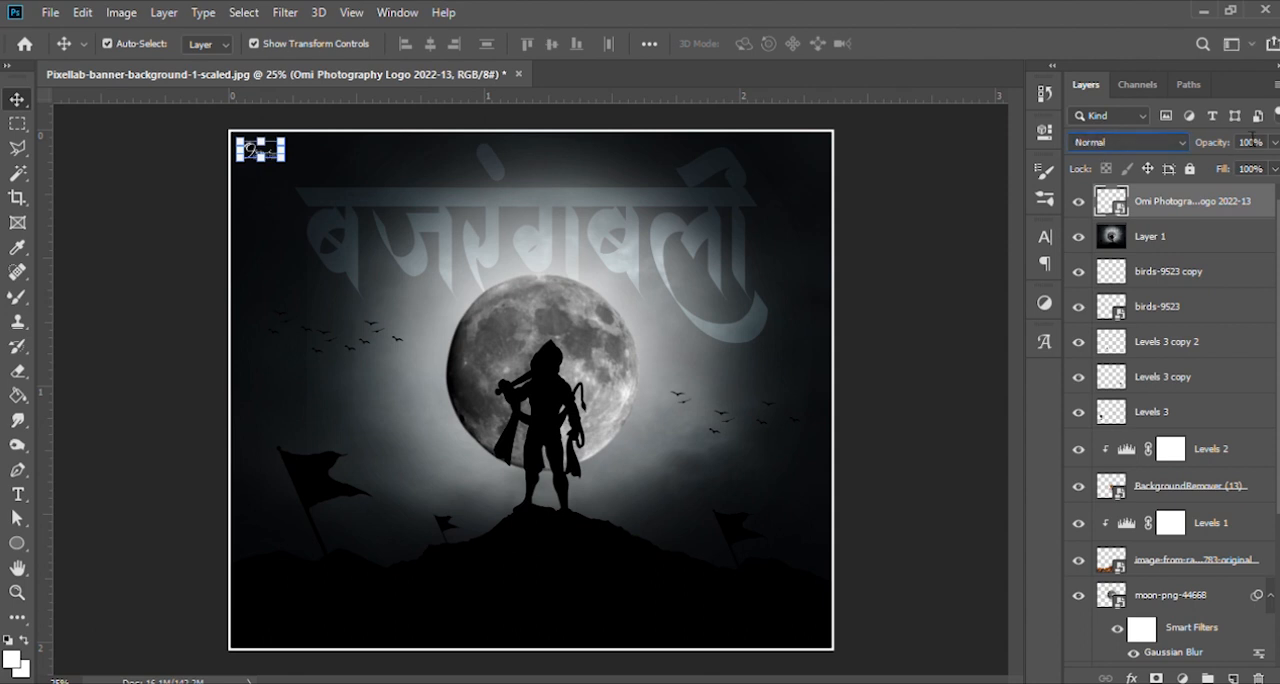
pyautogui.write('75')
pyautogui.click(978, 250)
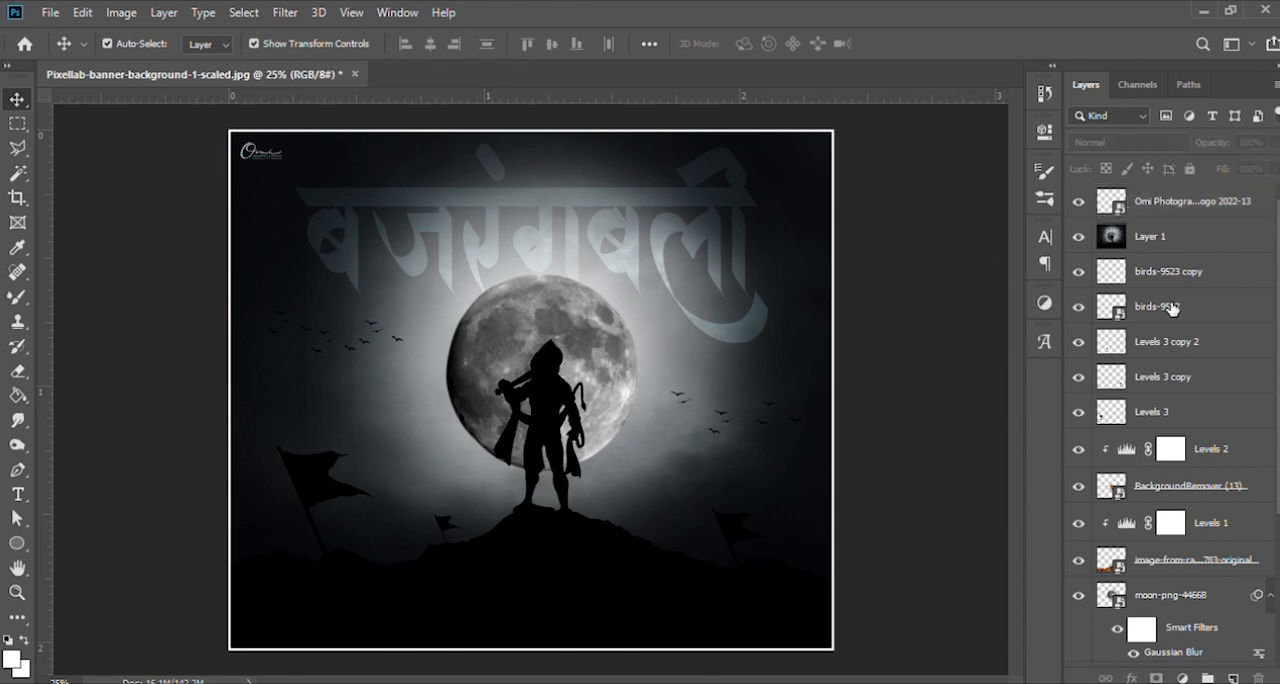
# - Set the Omi Photography logo layer's opacity to 50% and deselect the layer
pyautogui.click(1204, 205)
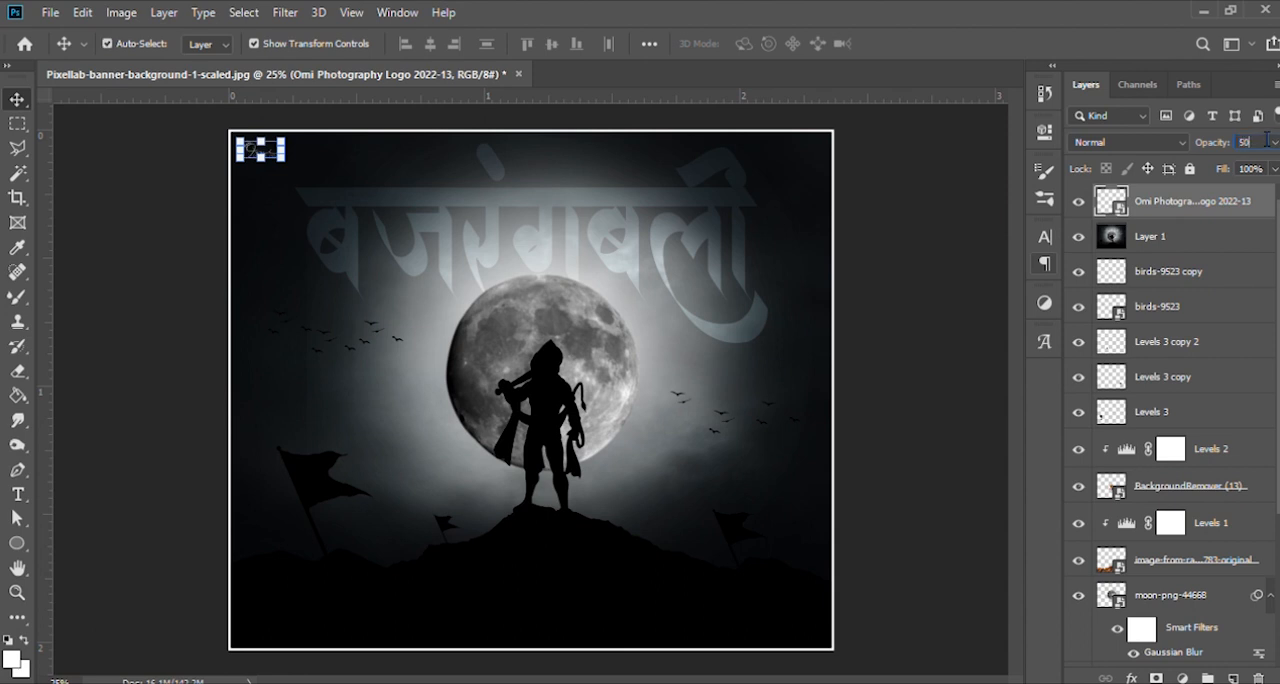
pyautogui.click(889, 214)
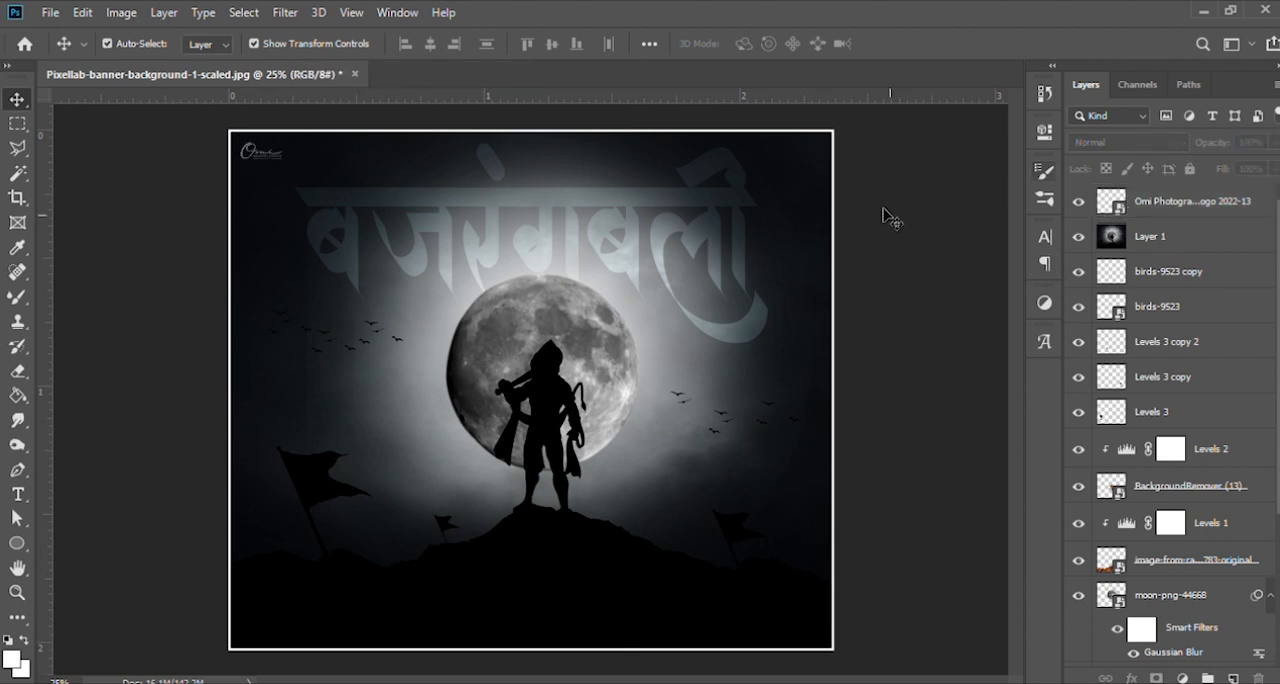
pyautogui.click(1211, 207)
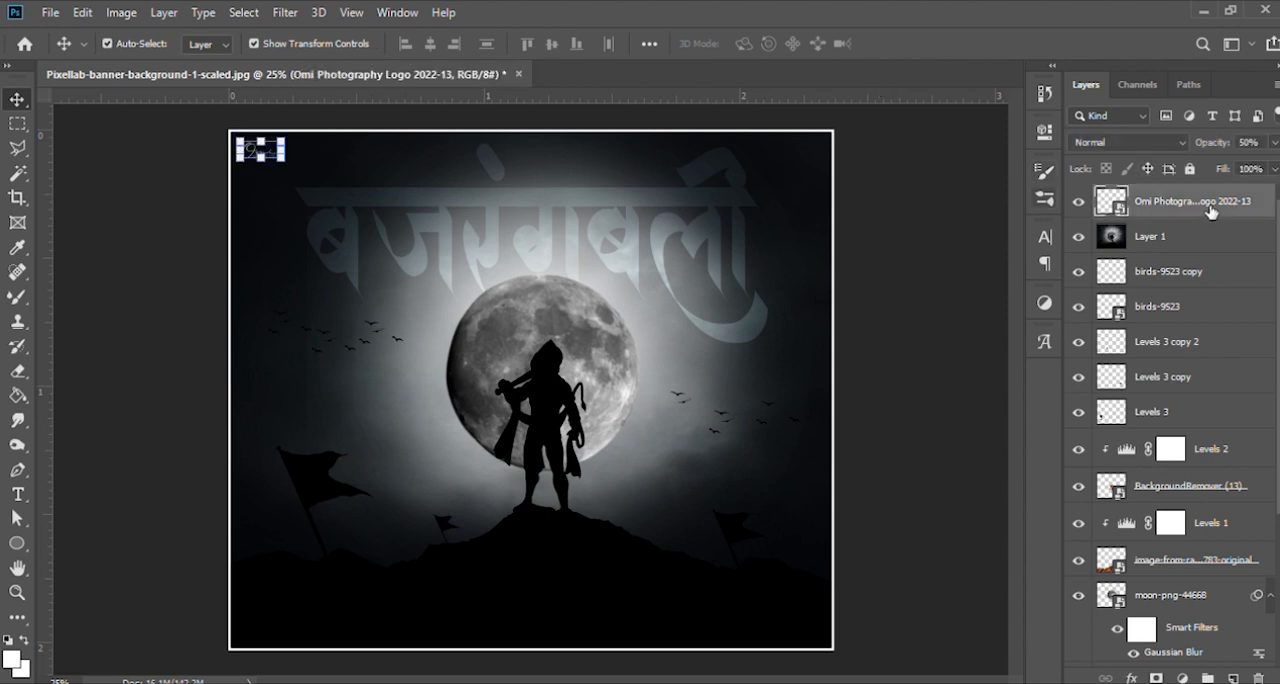
pyautogui.click(896, 247)
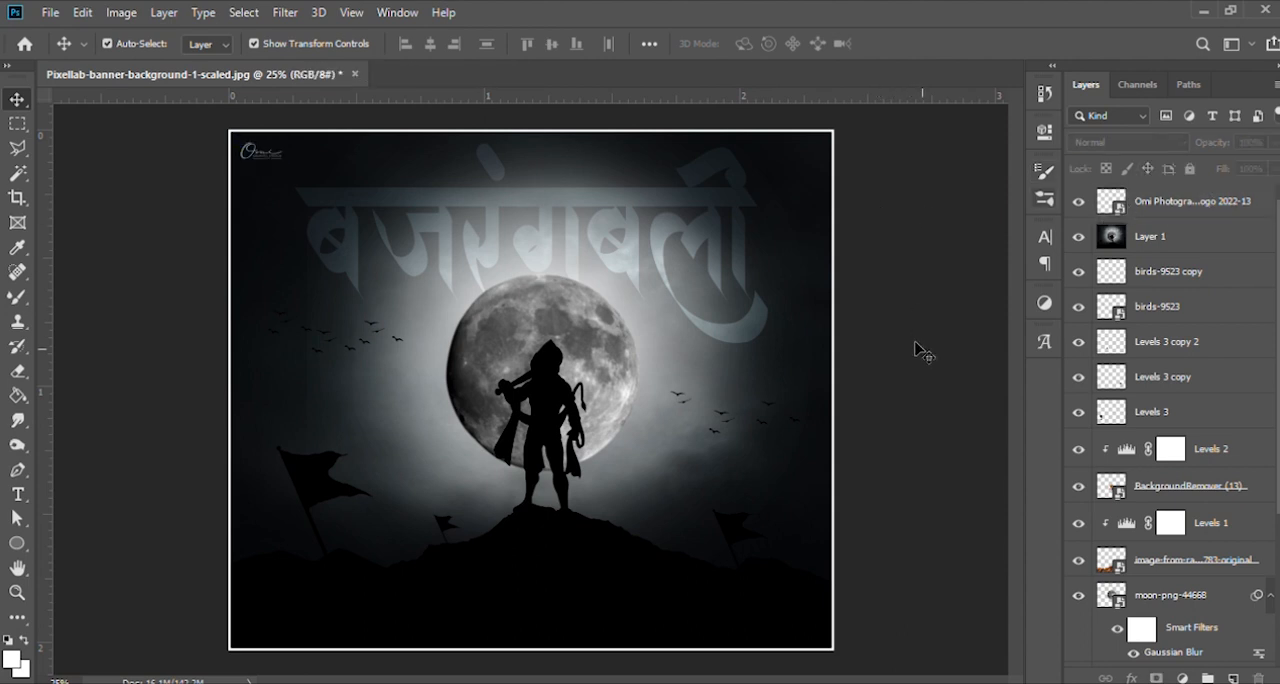